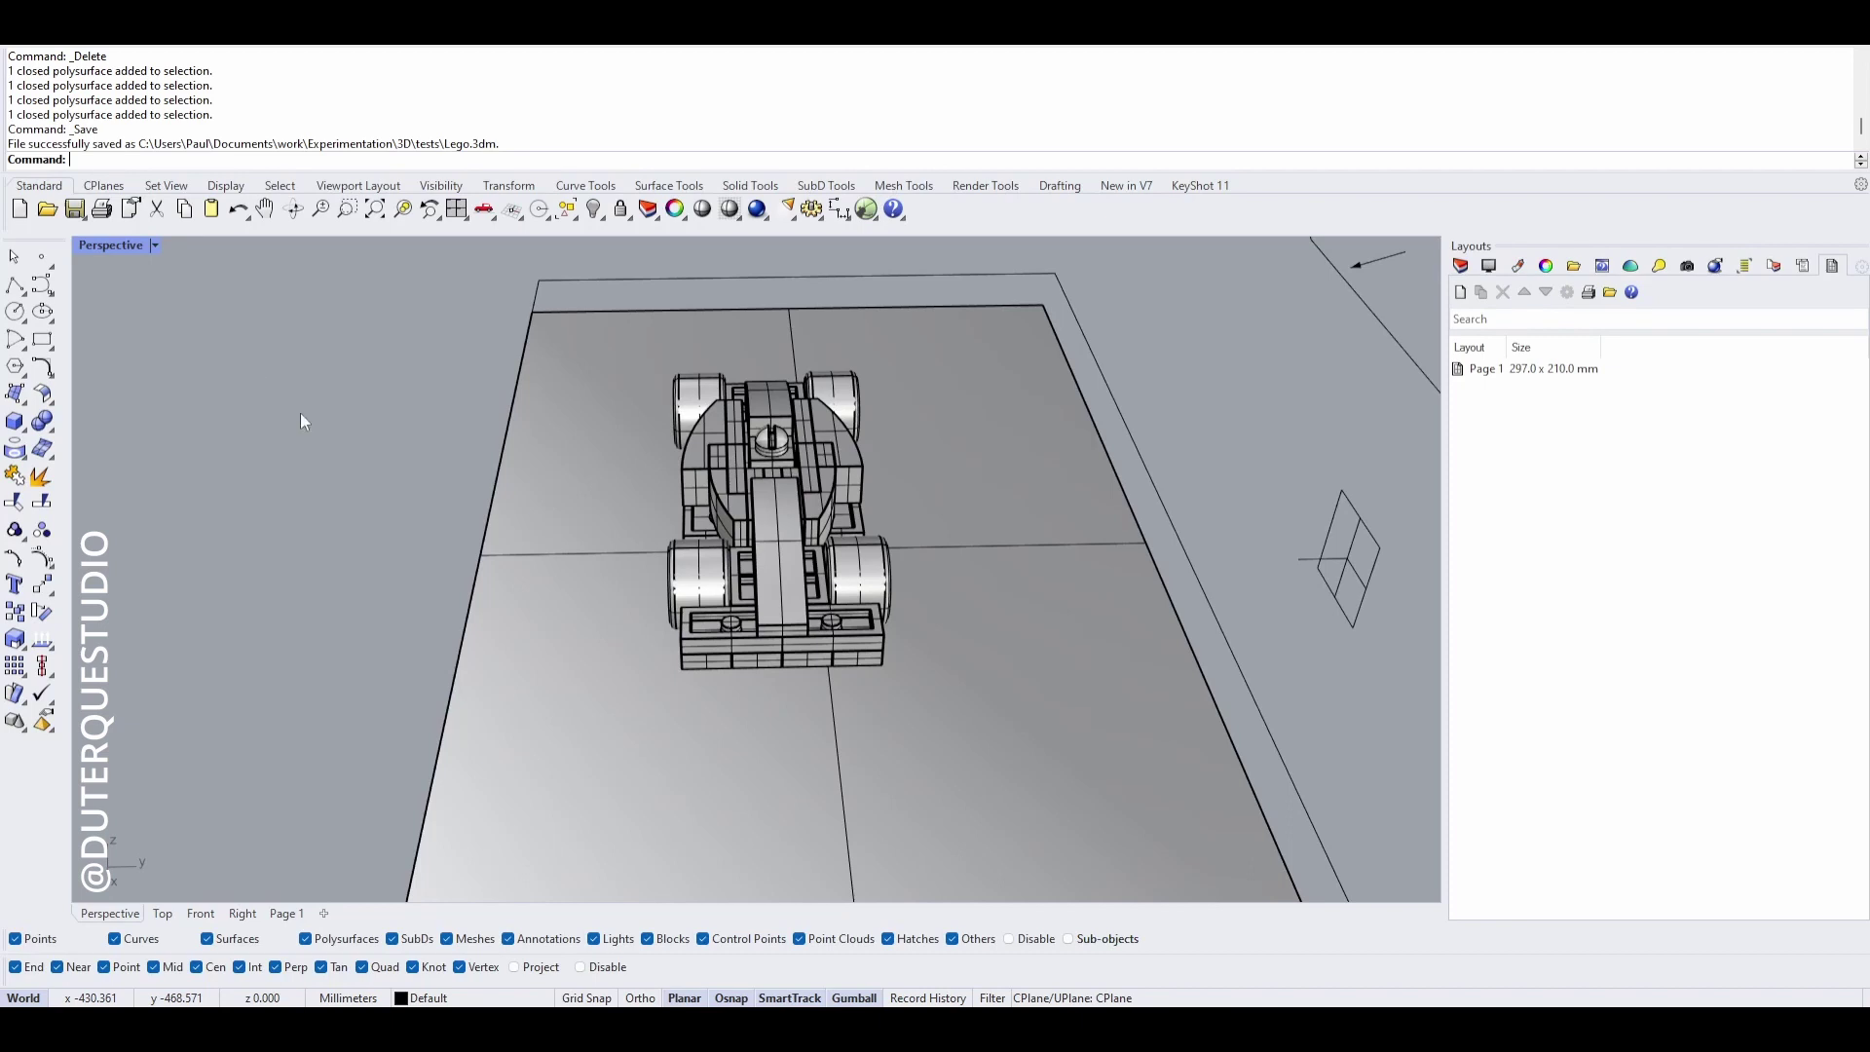
- Examine the Lego race car from several angles and check its separate wheel and body parts
{"action": "right_click_drag", "start_coordinate": [694, 529], "coordinate": [738, 448]}
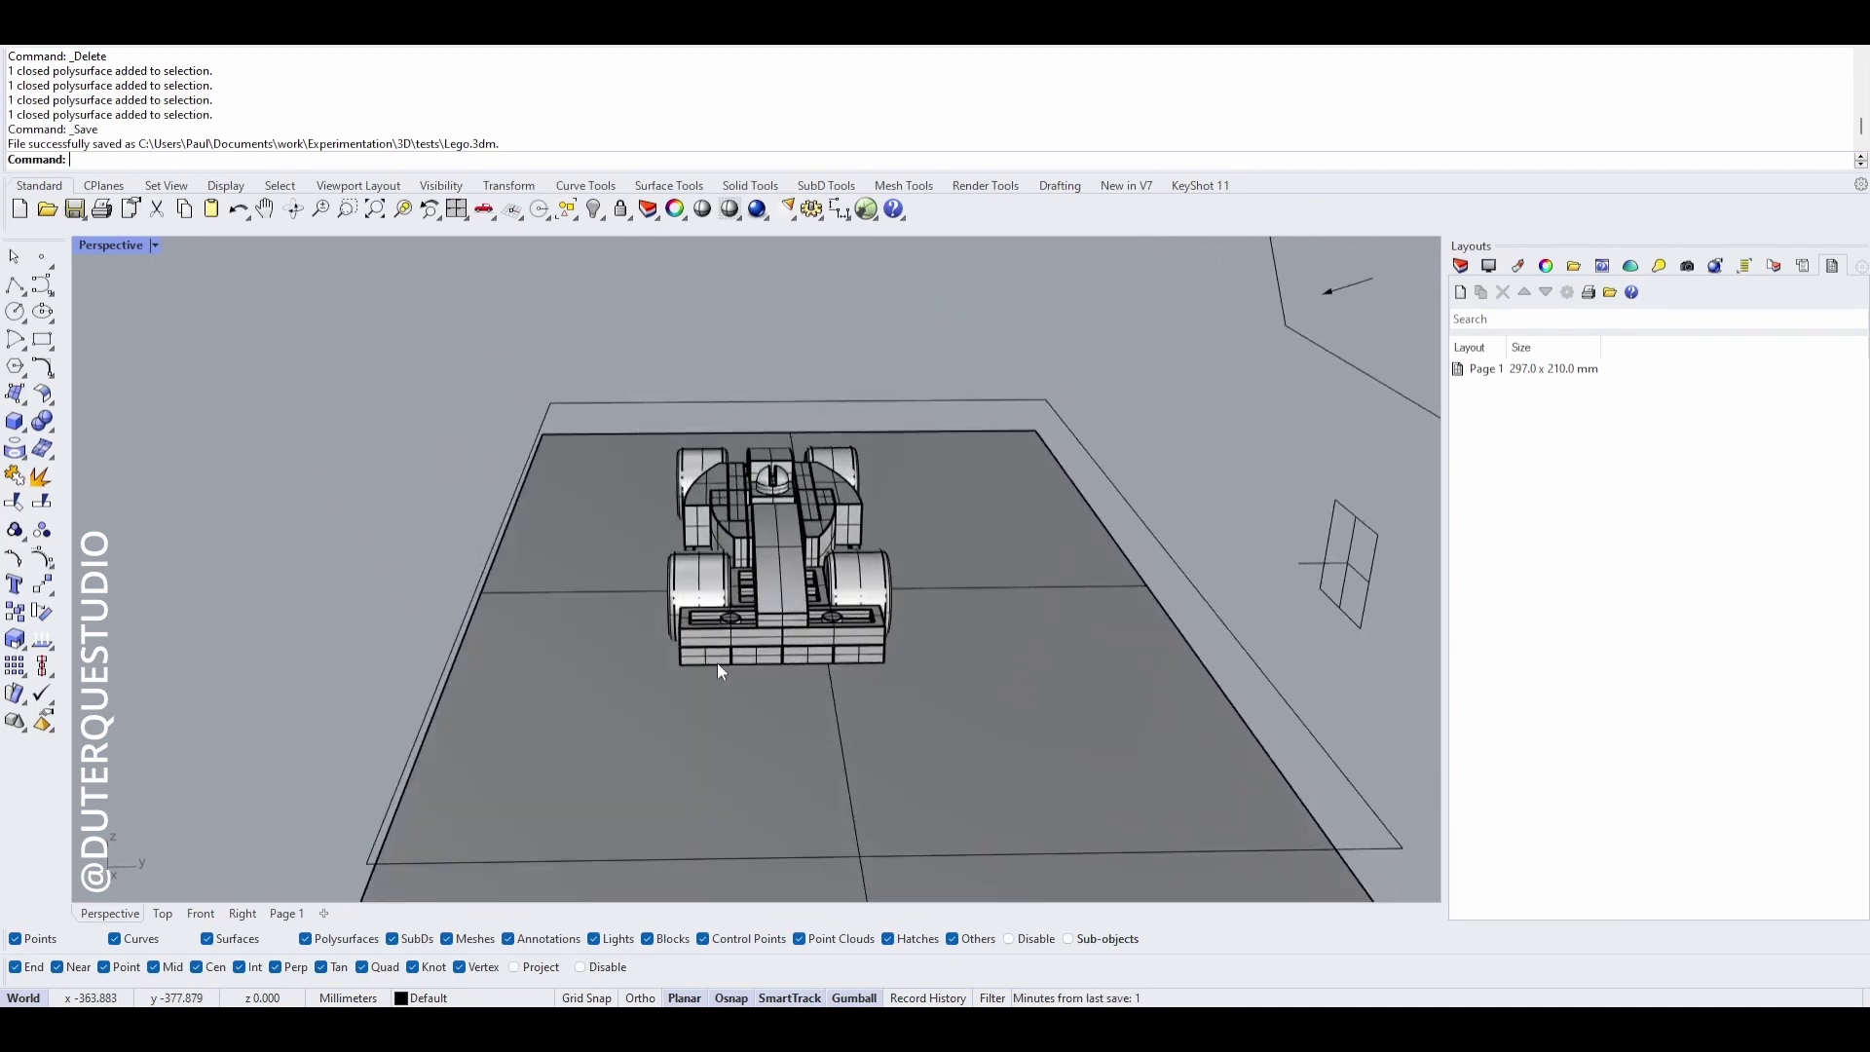
{"action": "scroll", "coordinate": [769, 551], "scroll_direction": "down", "scroll_amount": 3}
{"action": "right_click_drag", "start_coordinate": [769, 551], "coordinate": [711, 552]}
{"action": "scroll", "coordinate": [699, 547], "scroll_direction": "up", "scroll_amount": 4}
{"action": "scroll", "coordinate": [764, 506], "scroll_direction": "up", "scroll_amount": 4}
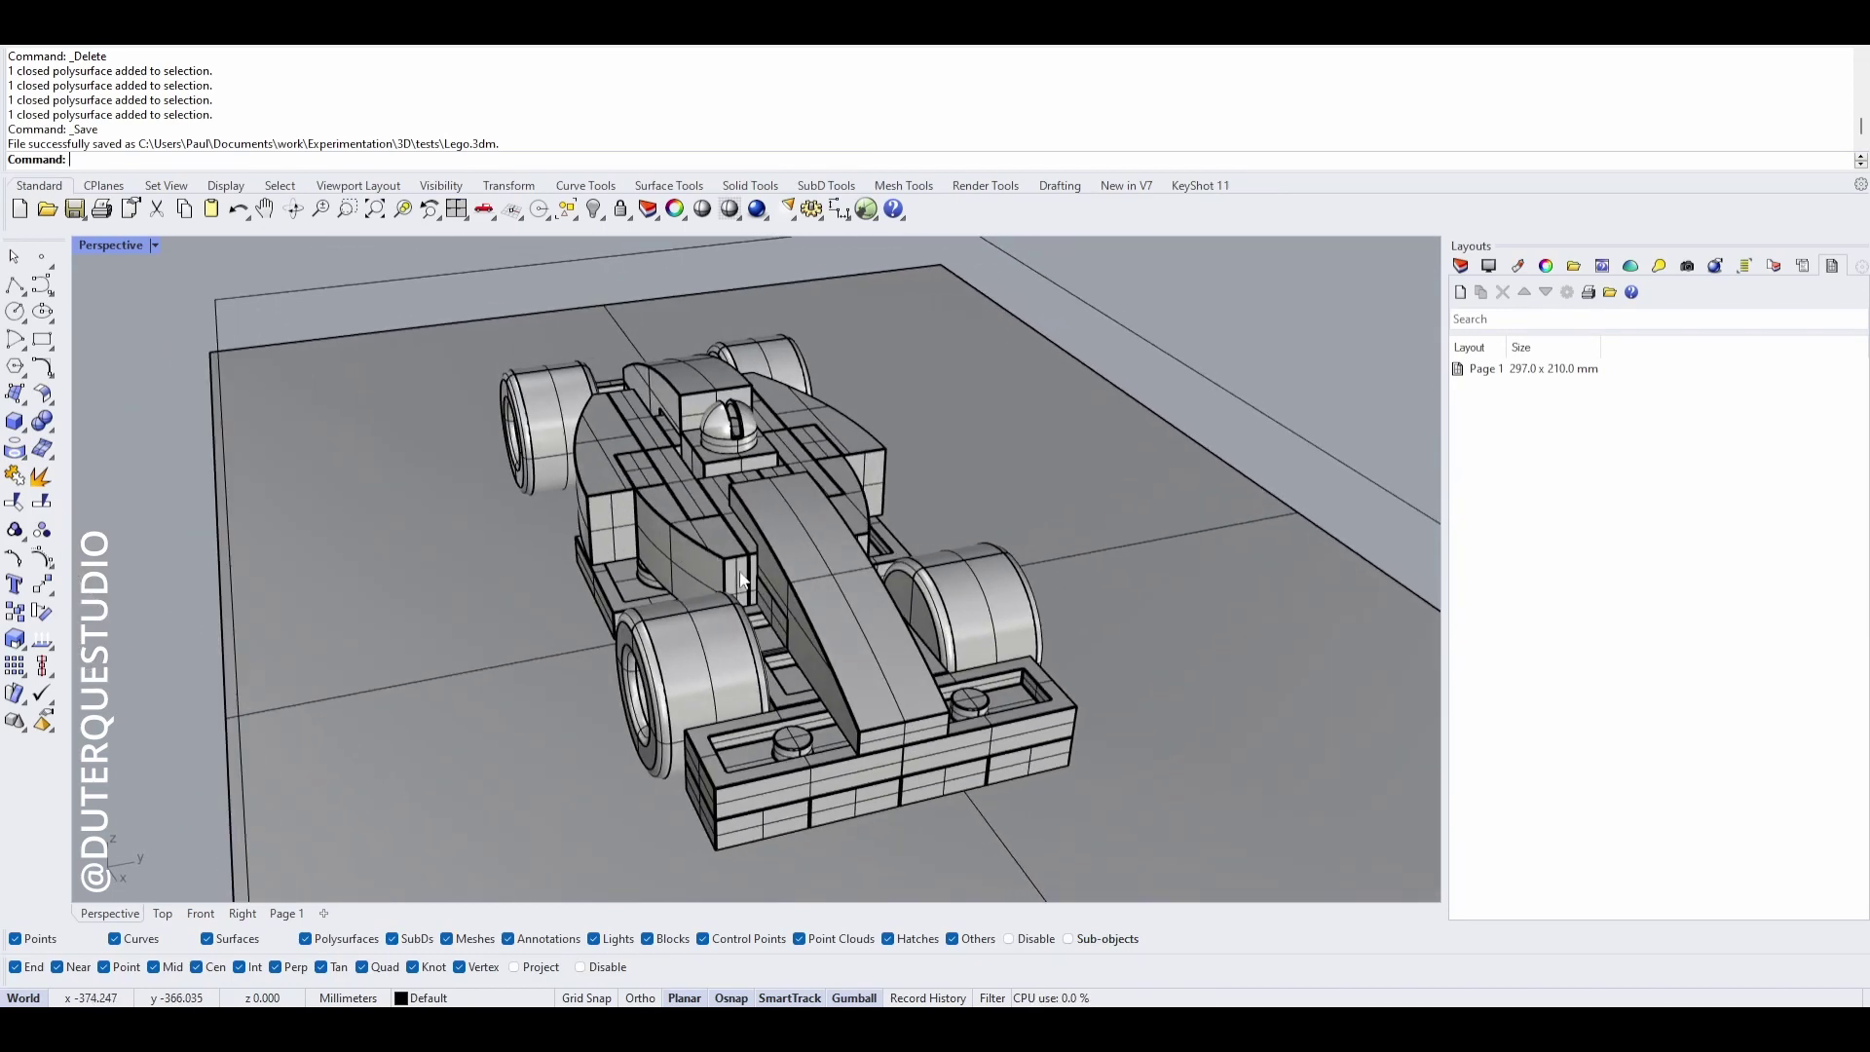
{"action": "scroll", "coordinate": [767, 623], "scroll_direction": "up", "scroll_amount": 3}
{"action": "left_click", "coordinate": [770, 629]}
{"action": "left_click", "coordinate": [687, 672]}
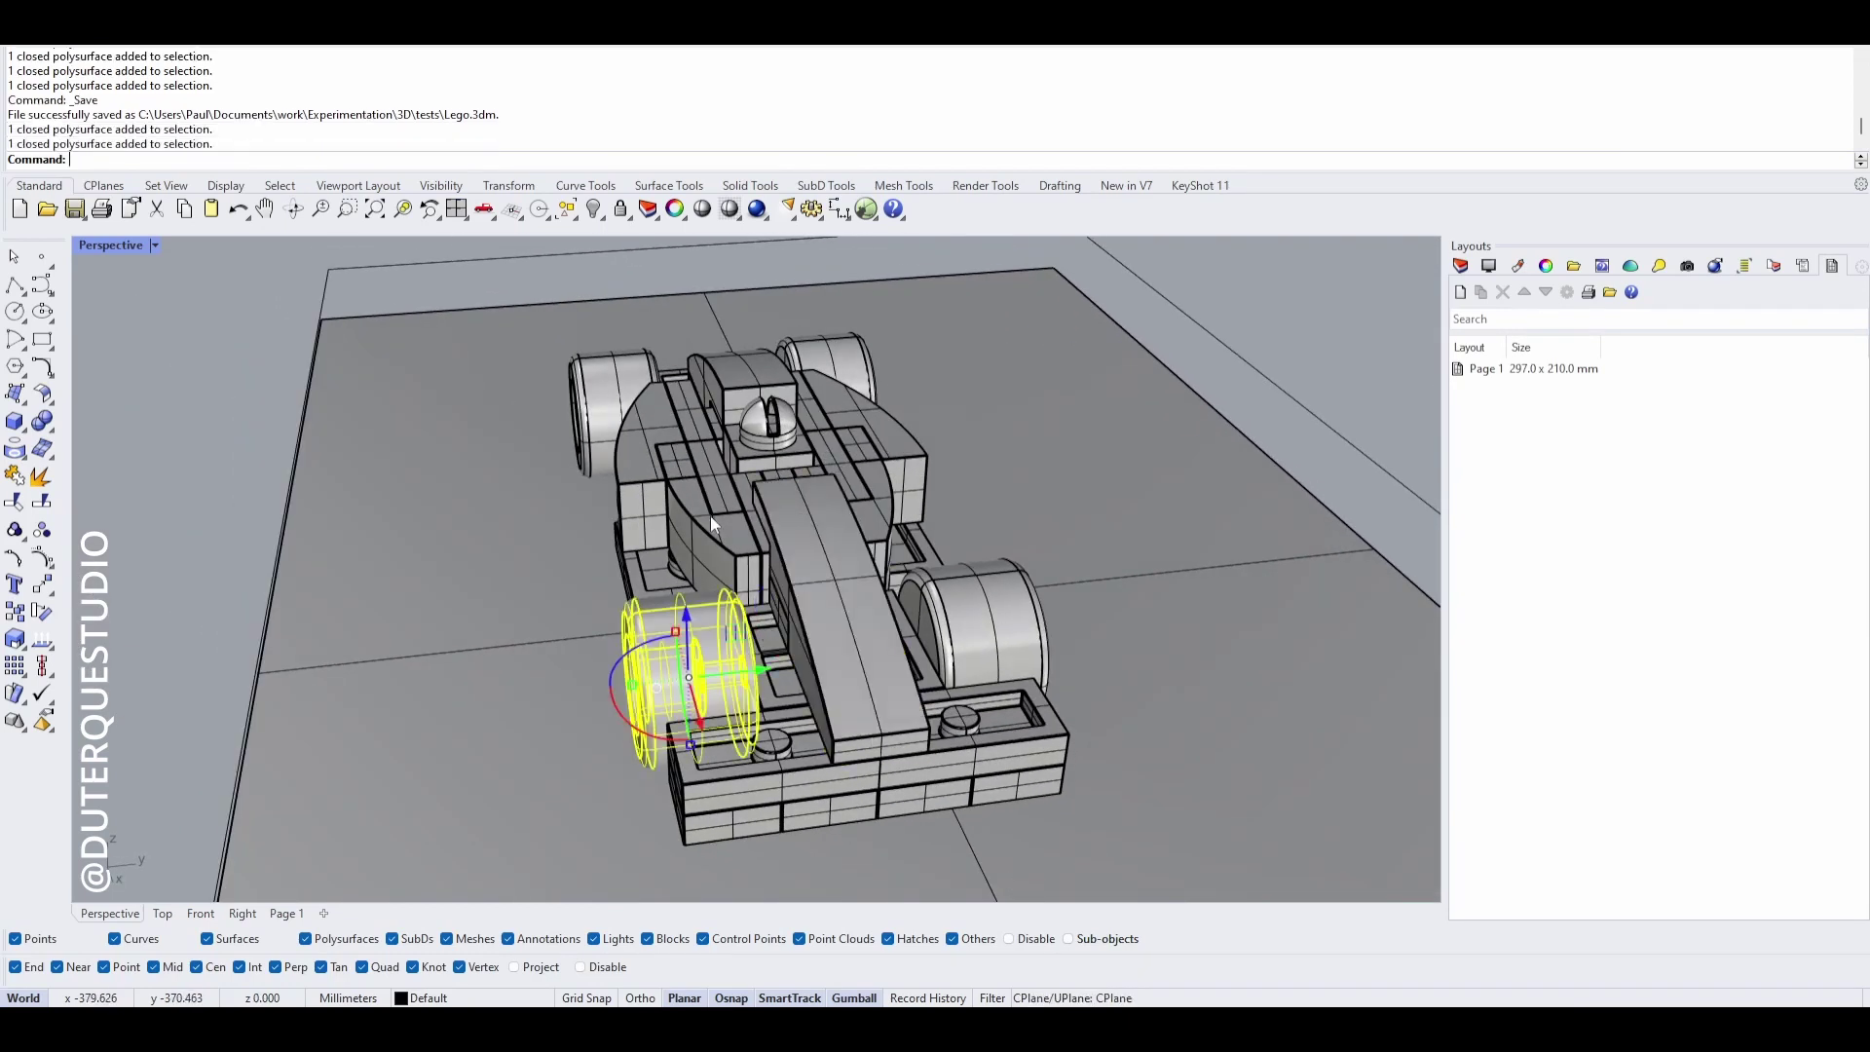
{"action": "left_click", "coordinate": [716, 511]}
{"action": "left_click", "coordinate": [823, 477]}
{"action": "left_click", "coordinate": [823, 478]}
{"action": "left_click", "coordinate": [199, 482]}
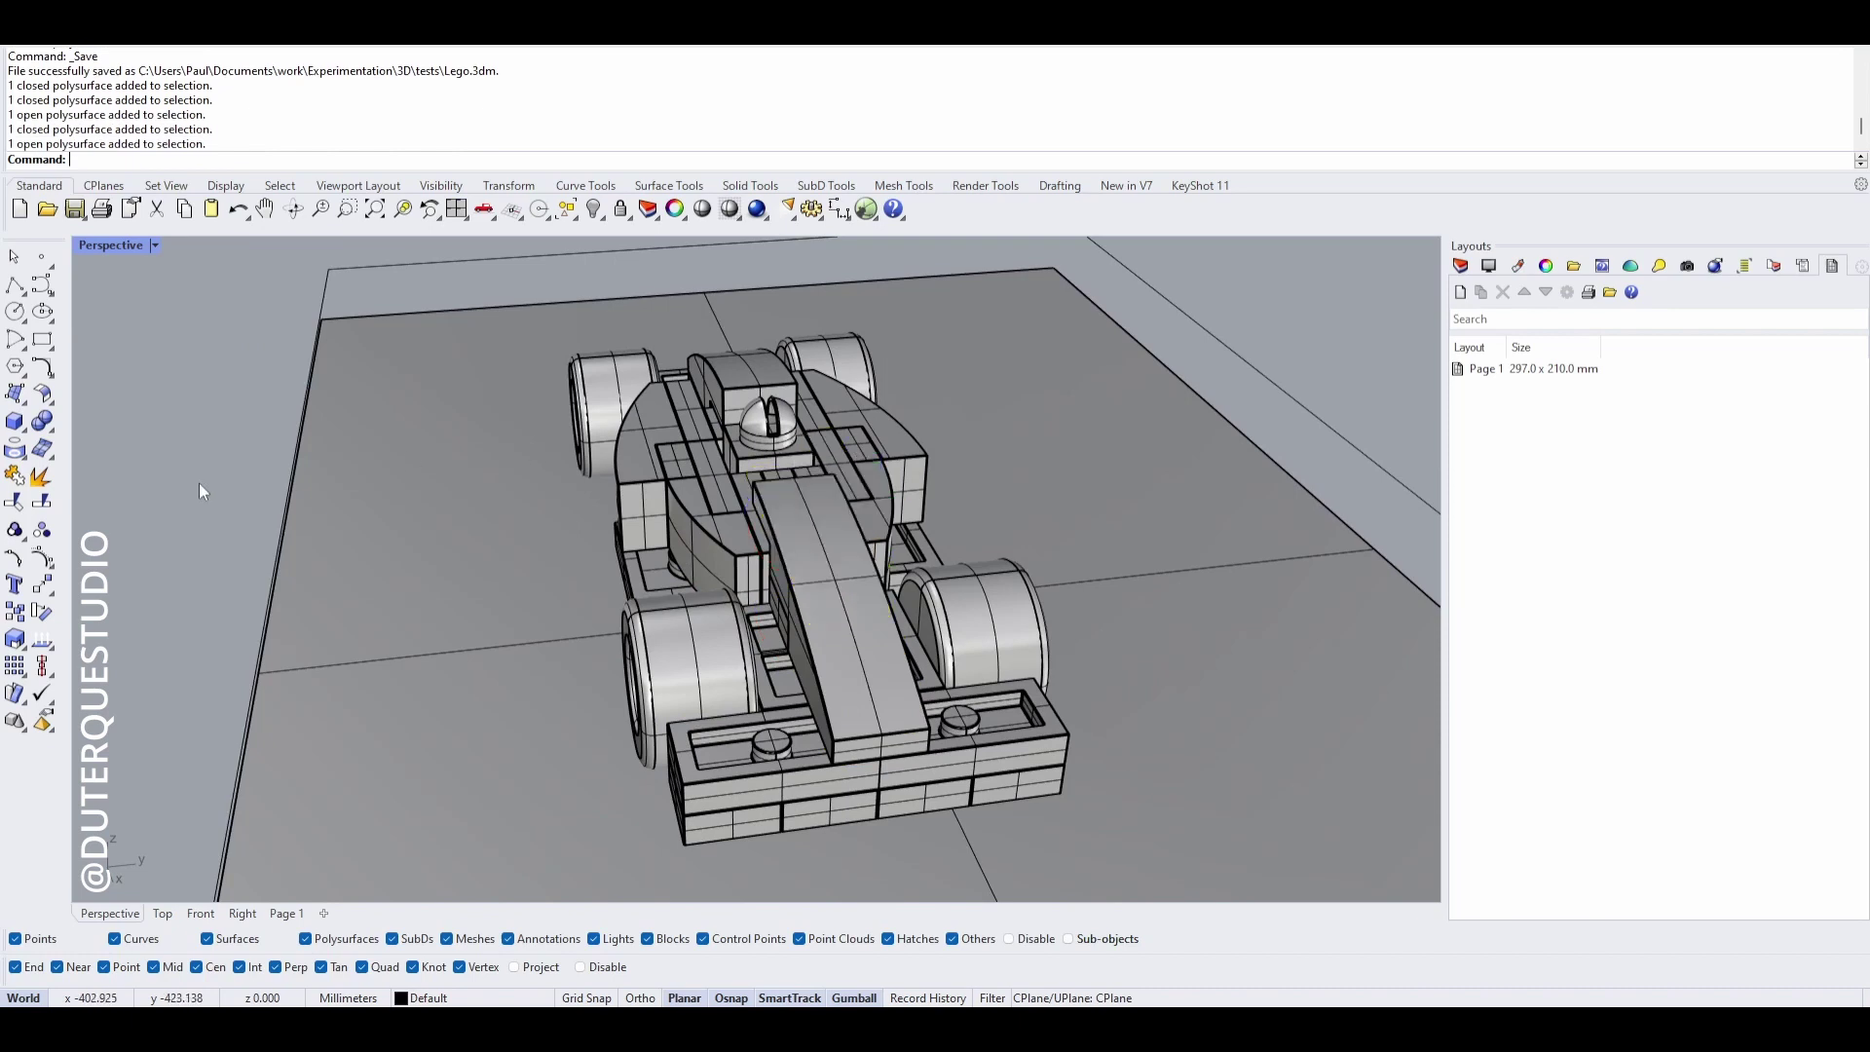
- Place a point object at the middle of the nose piece's rear top edge, just ahead of the driver's helmet
{"action": "left_click", "coordinate": [42, 258]}
{"action": "scroll", "coordinate": [749, 506], "scroll_direction": "up", "scroll_amount": 5}
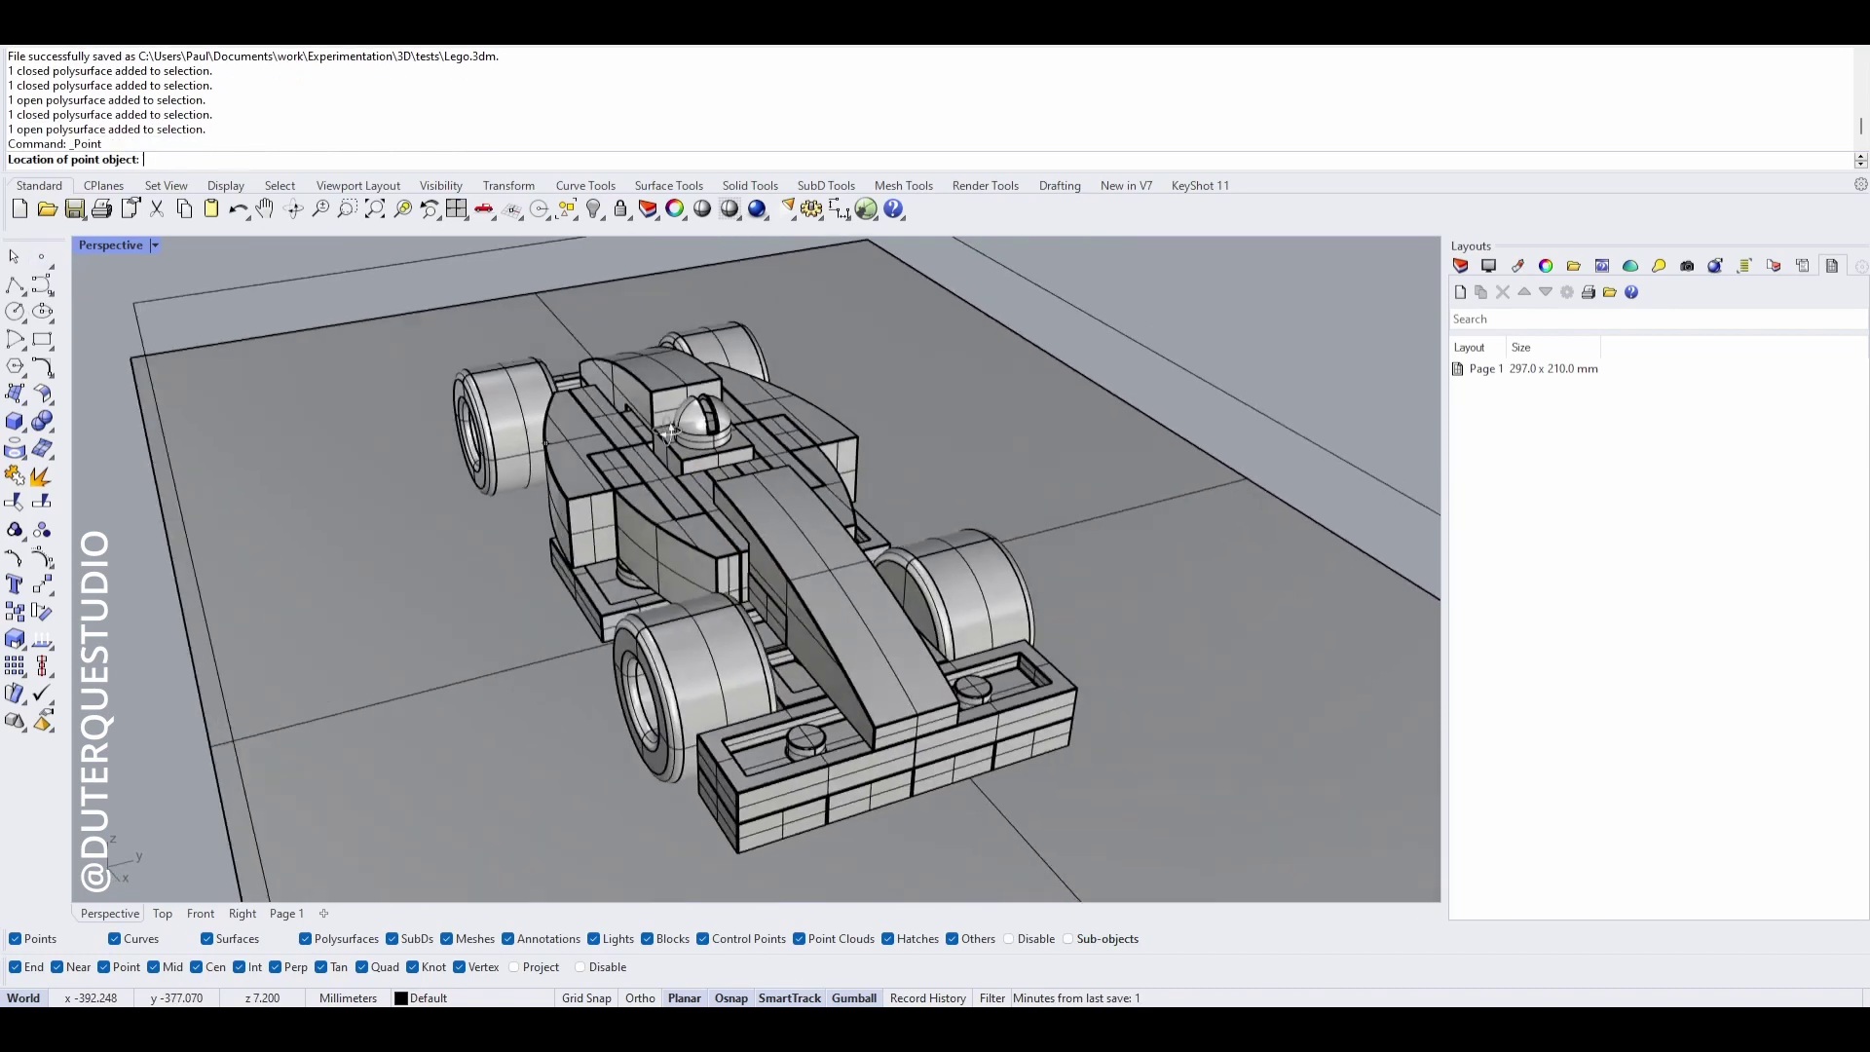
{"action": "left_click", "coordinate": [705, 446]}
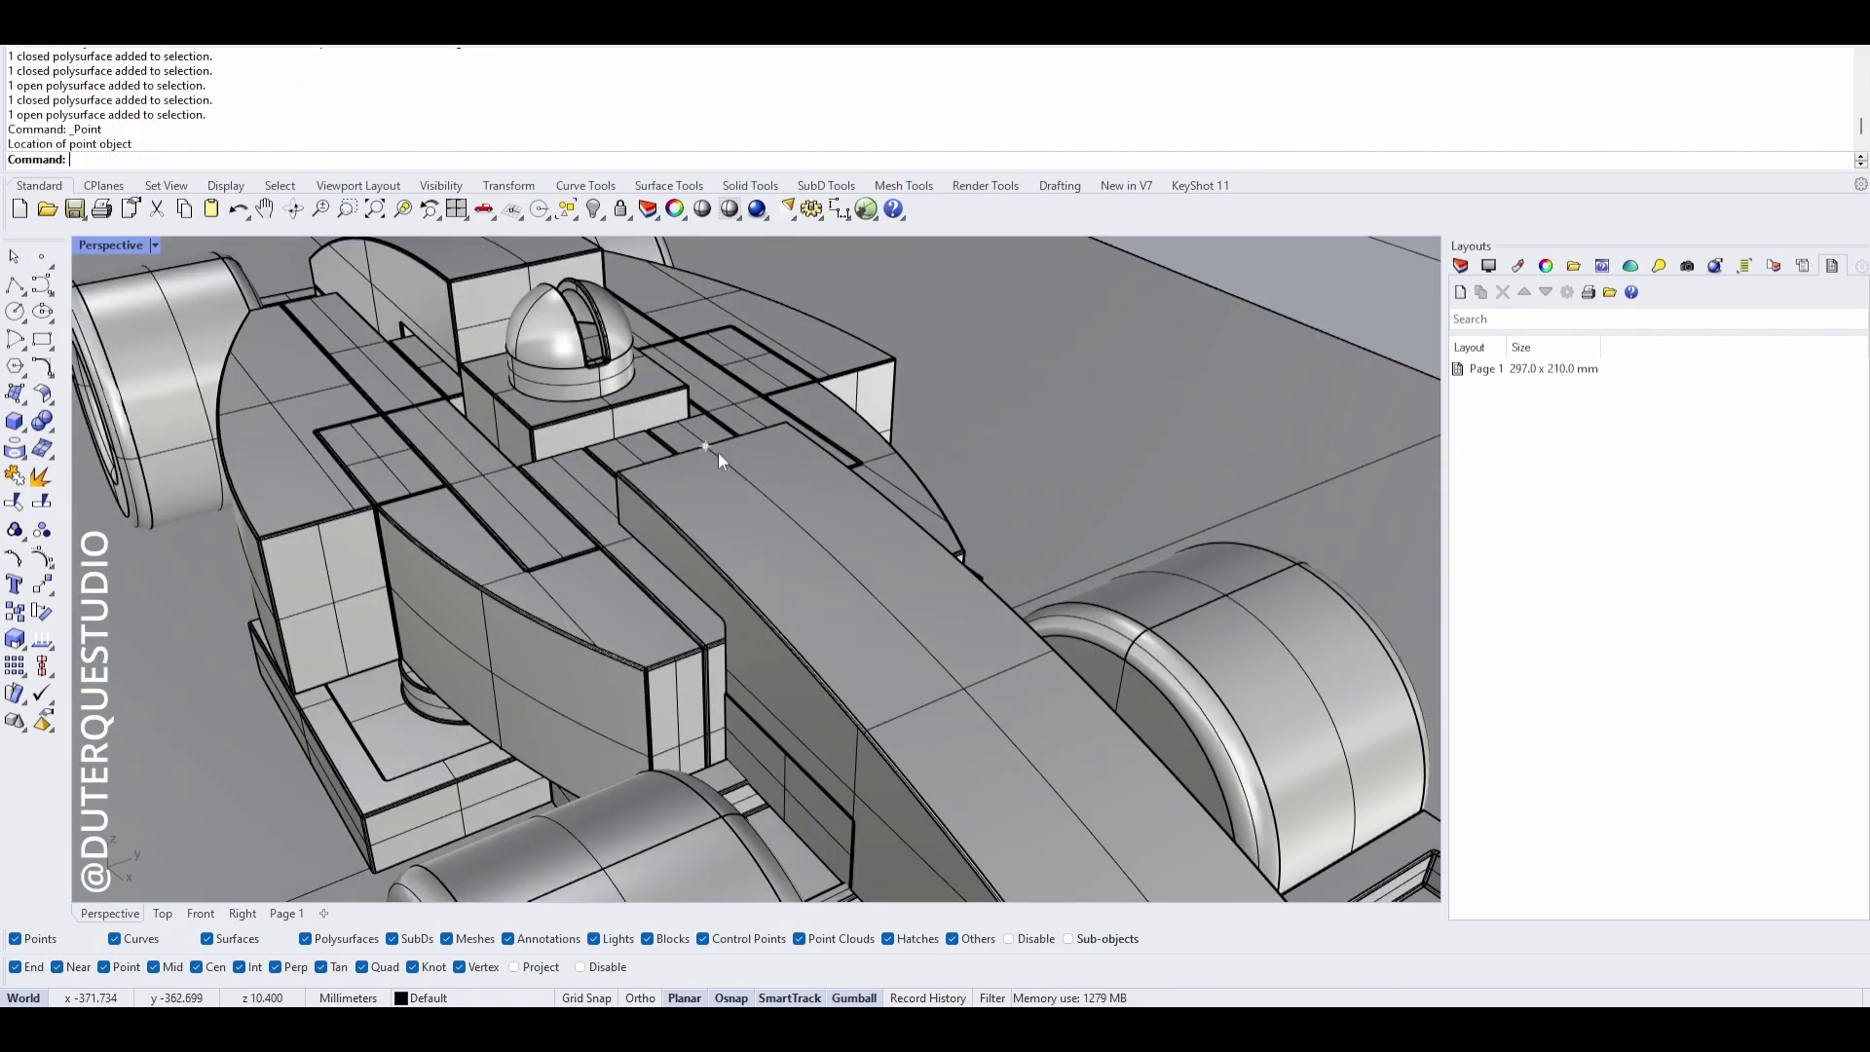
- Move the point straight up so it floats above the car at a height of about z 17 mm
{"action": "left_click", "coordinate": [707, 444]}
{"action": "scroll", "coordinate": [709, 448], "scroll_direction": "up", "scroll_amount": 4}
{"action": "right_click_drag", "start_coordinate": [717, 534], "coordinate": [820, 574], "text": "shift"}
{"action": "scroll", "coordinate": [847, 622], "scroll_direction": "down", "scroll_amount": 5}
{"action": "scroll", "coordinate": [828, 639], "scroll_direction": "up", "scroll_amount": 5}
{"action": "scroll", "coordinate": [818, 571], "scroll_direction": "down", "scroll_amount": 2}
{"action": "left_click_drag", "start_coordinate": [802, 555], "coordinate": [798, 356]}
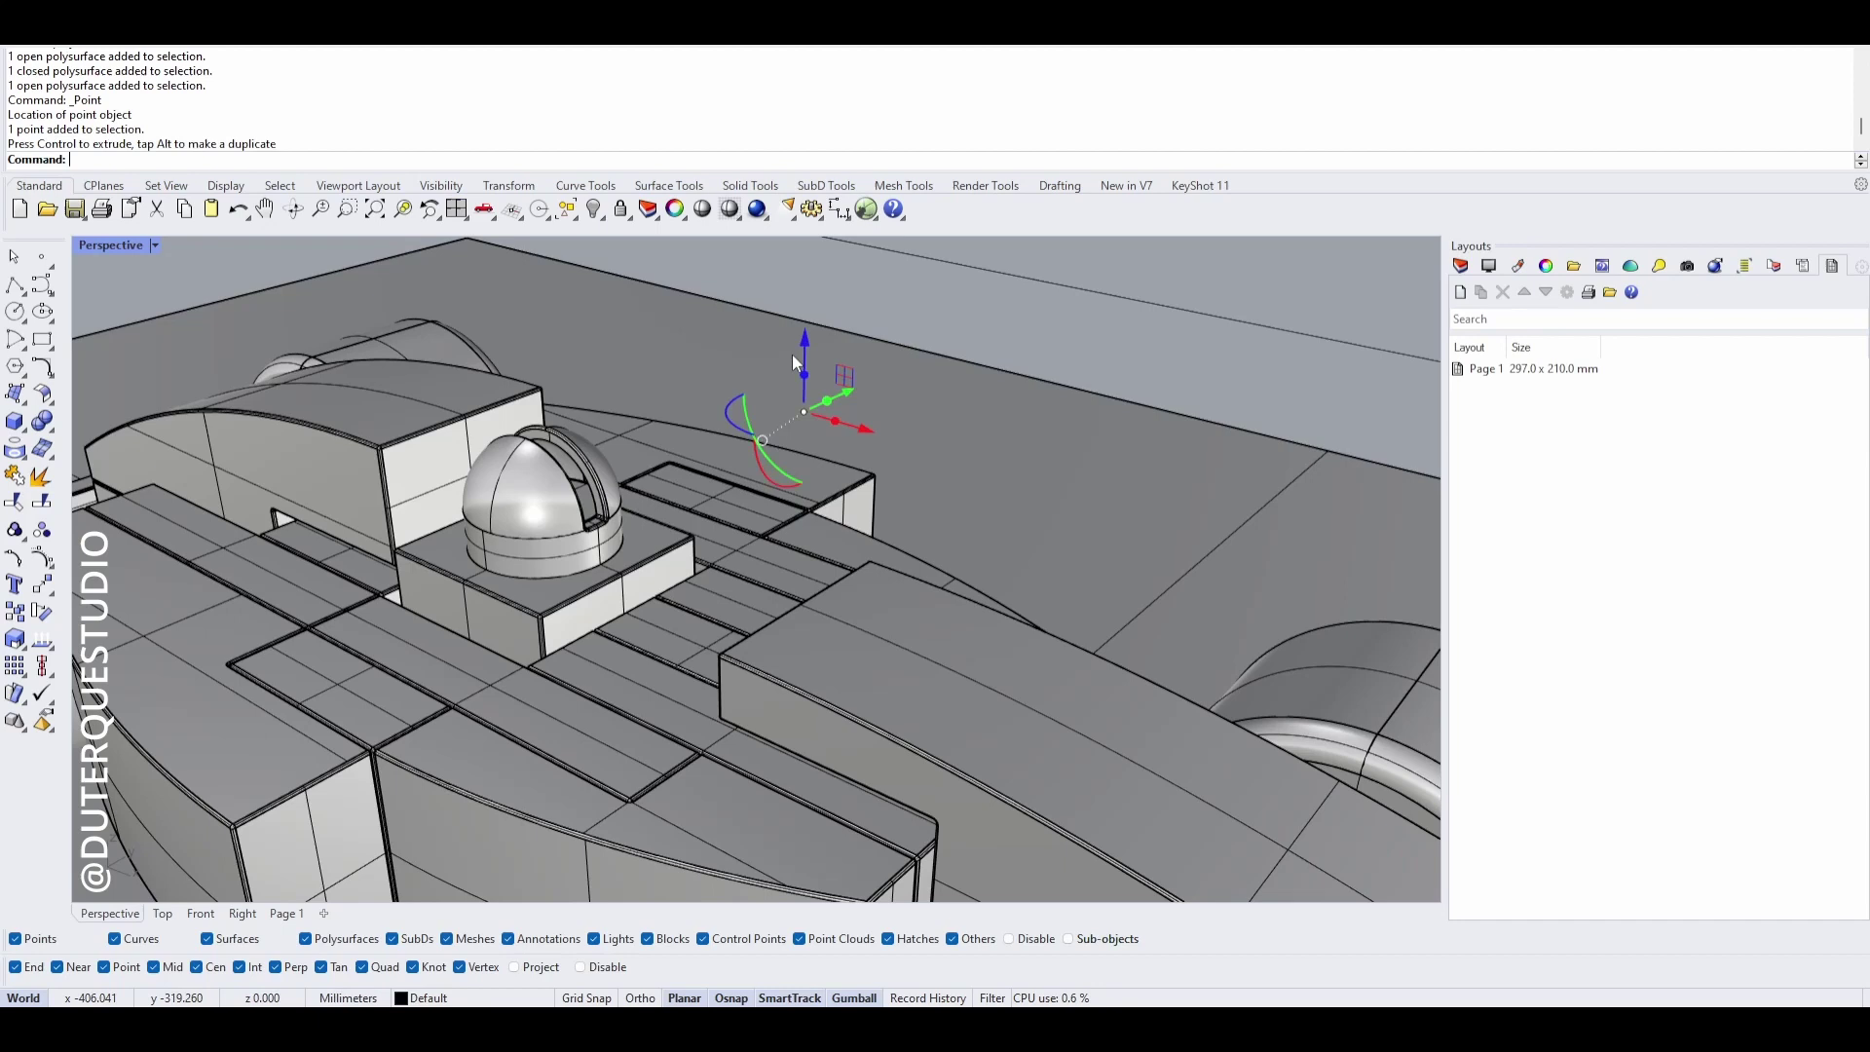
{"action": "scroll", "coordinate": [799, 357], "scroll_direction": "down", "scroll_amount": 2}
{"action": "left_click", "coordinate": [978, 359]}
- Select the entire car together with the floating point, leaving the ground surface and its curve out of the selection
{"action": "right_click_drag", "start_coordinate": [986, 504], "coordinate": [708, 458]}
{"action": "scroll", "coordinate": [904, 465], "scroll_direction": "up", "scroll_amount": 2}
{"action": "scroll", "coordinate": [841, 471], "scroll_direction": "down", "scroll_amount": 4}
{"action": "scroll", "coordinate": [945, 551], "scroll_direction": "down", "scroll_amount": 2}
{"action": "scroll", "coordinate": [742, 504], "scroll_direction": "down", "scroll_amount": 5}
{"action": "right_click_drag", "start_coordinate": [925, 873], "coordinate": [892, 880]}
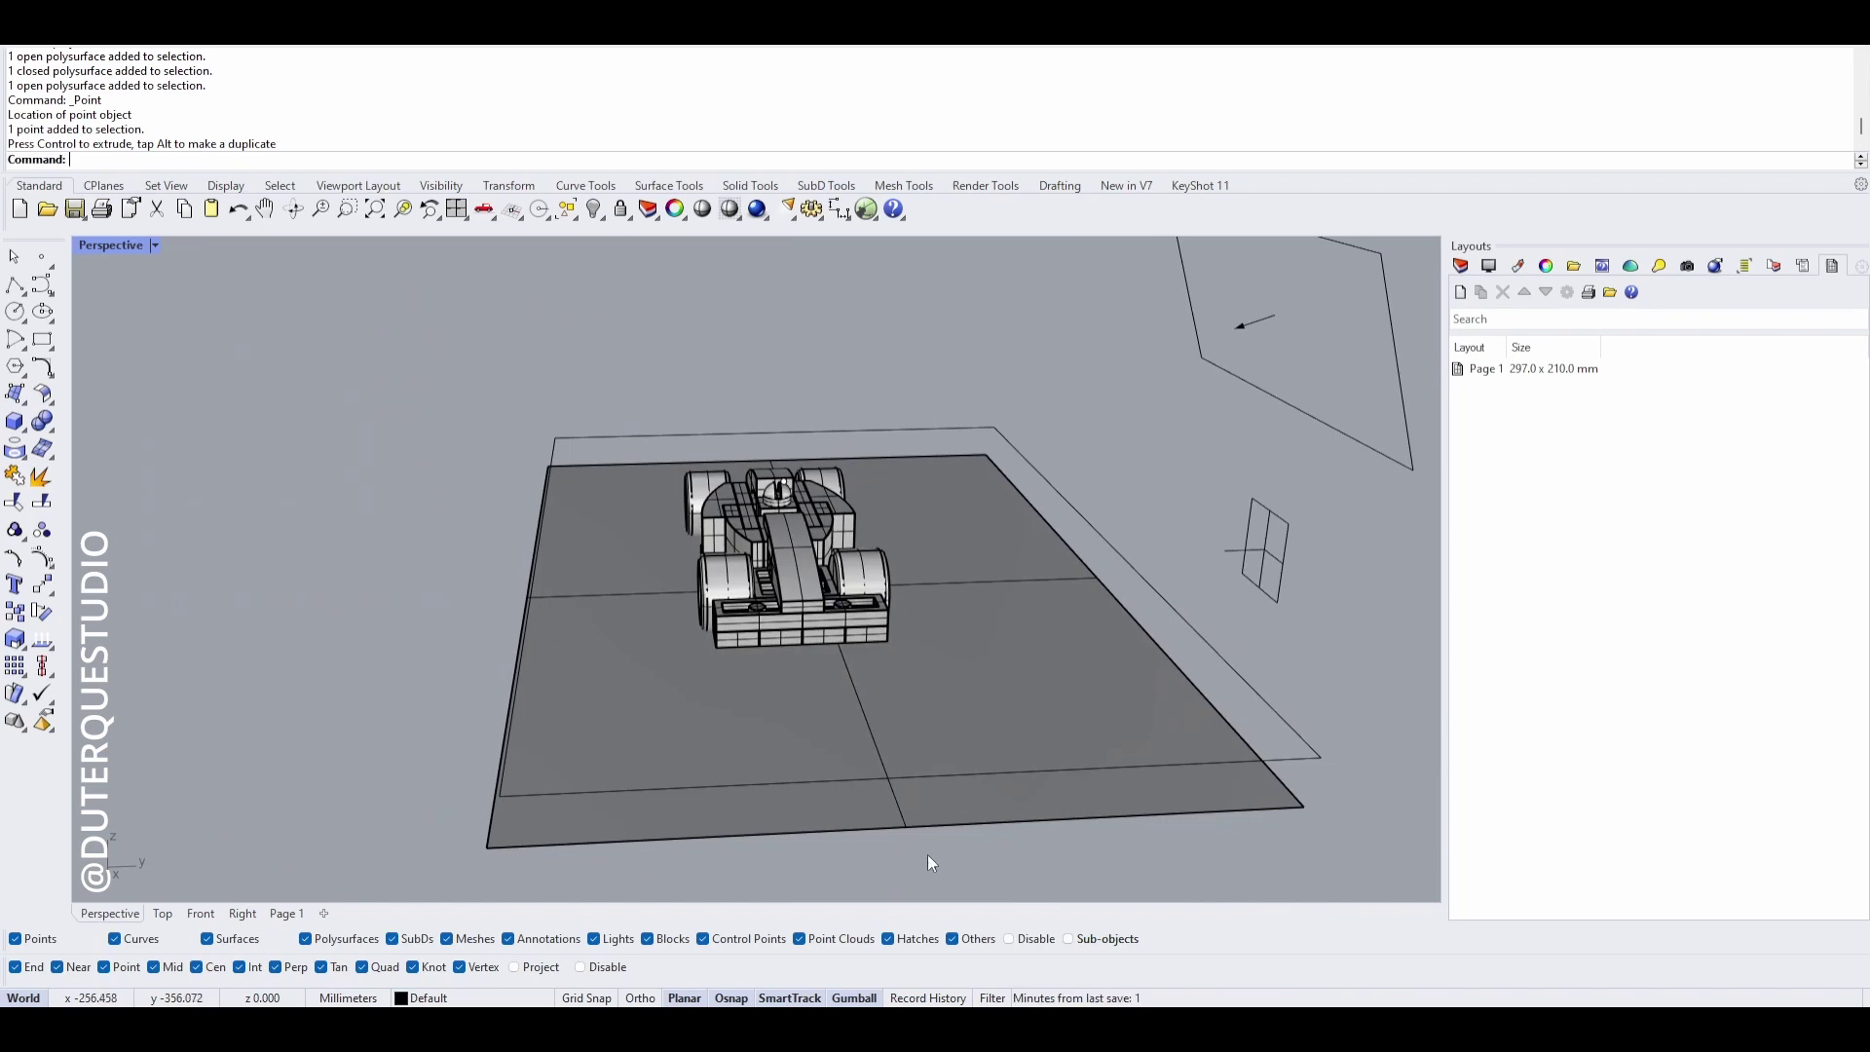
{"action": "left_click_drag", "start_coordinate": [929, 859], "coordinate": [647, 390]}
{"action": "left_click_drag", "start_coordinate": [920, 699], "coordinate": [915, 694], "text": "ctrl"}
{"action": "scroll", "coordinate": [717, 559], "scroll_direction": "up", "scroll_amount": 5}
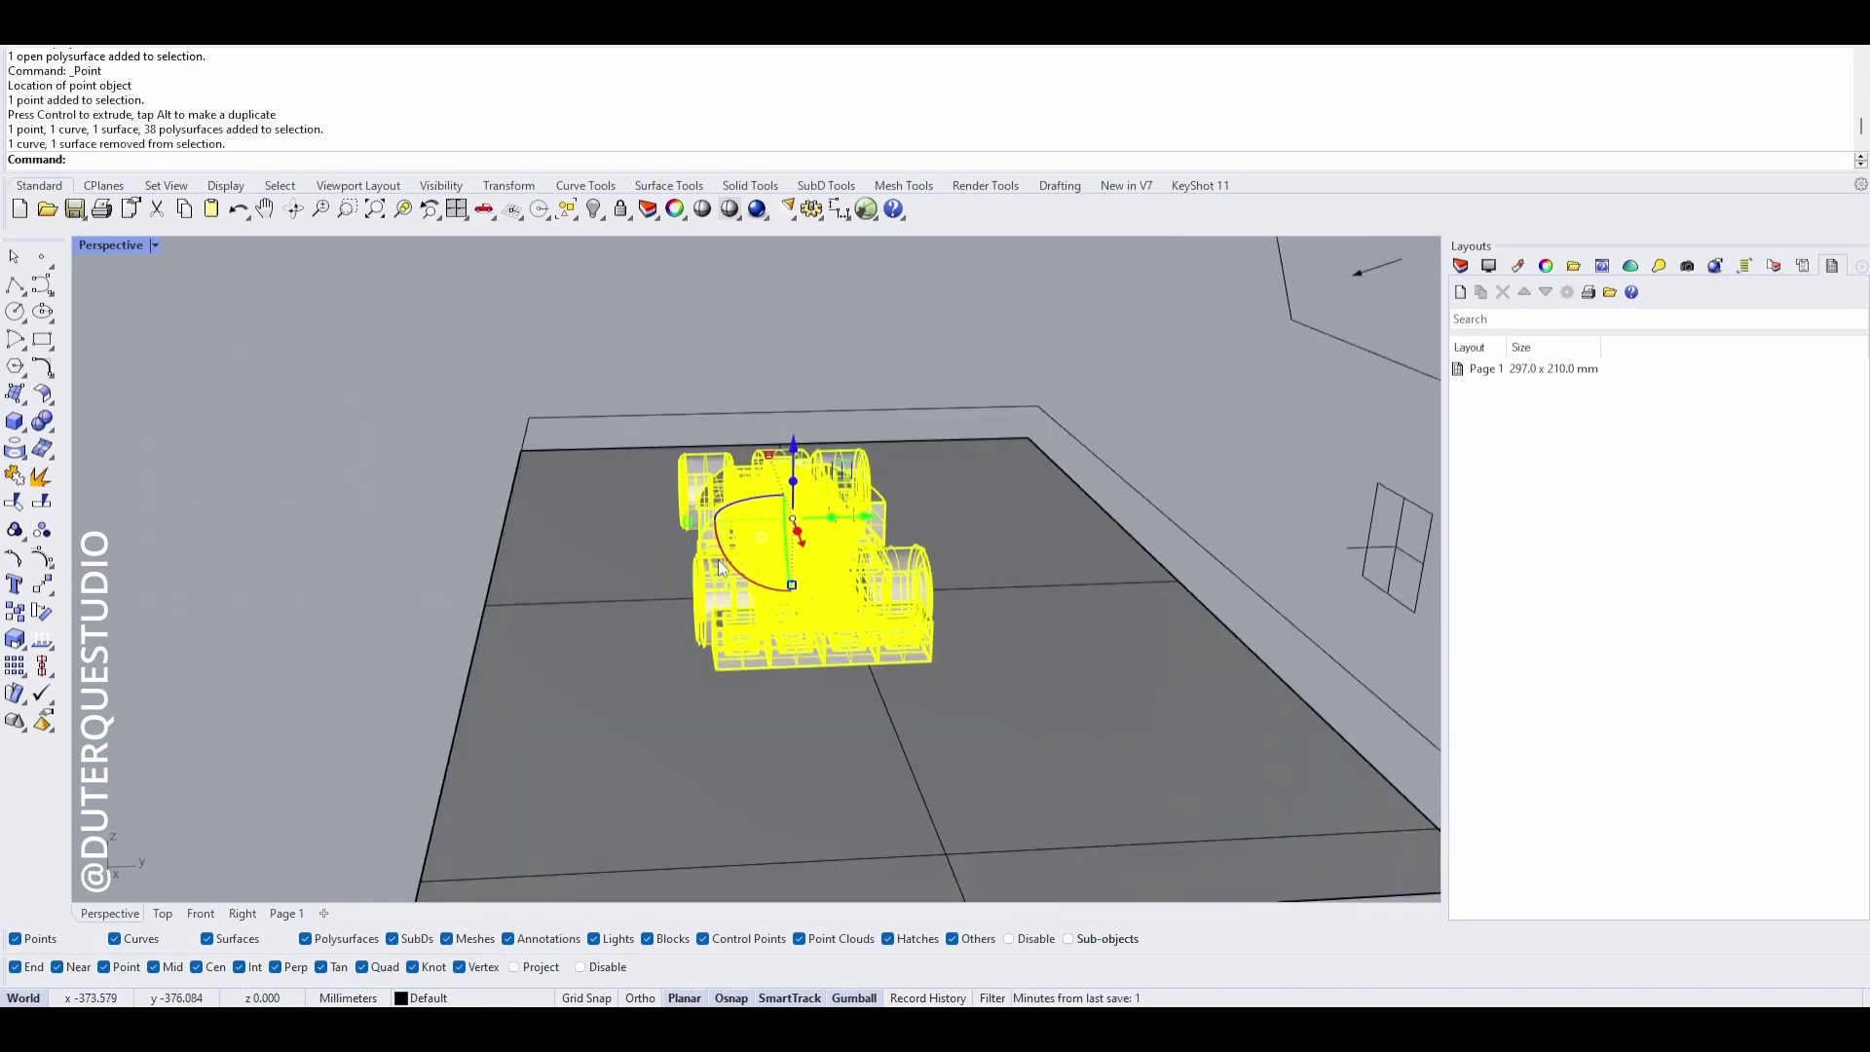
- Export the selection with origin, using the floating point above the car as the insertion base point
{"action": "left_click", "coordinate": [23, 51]}
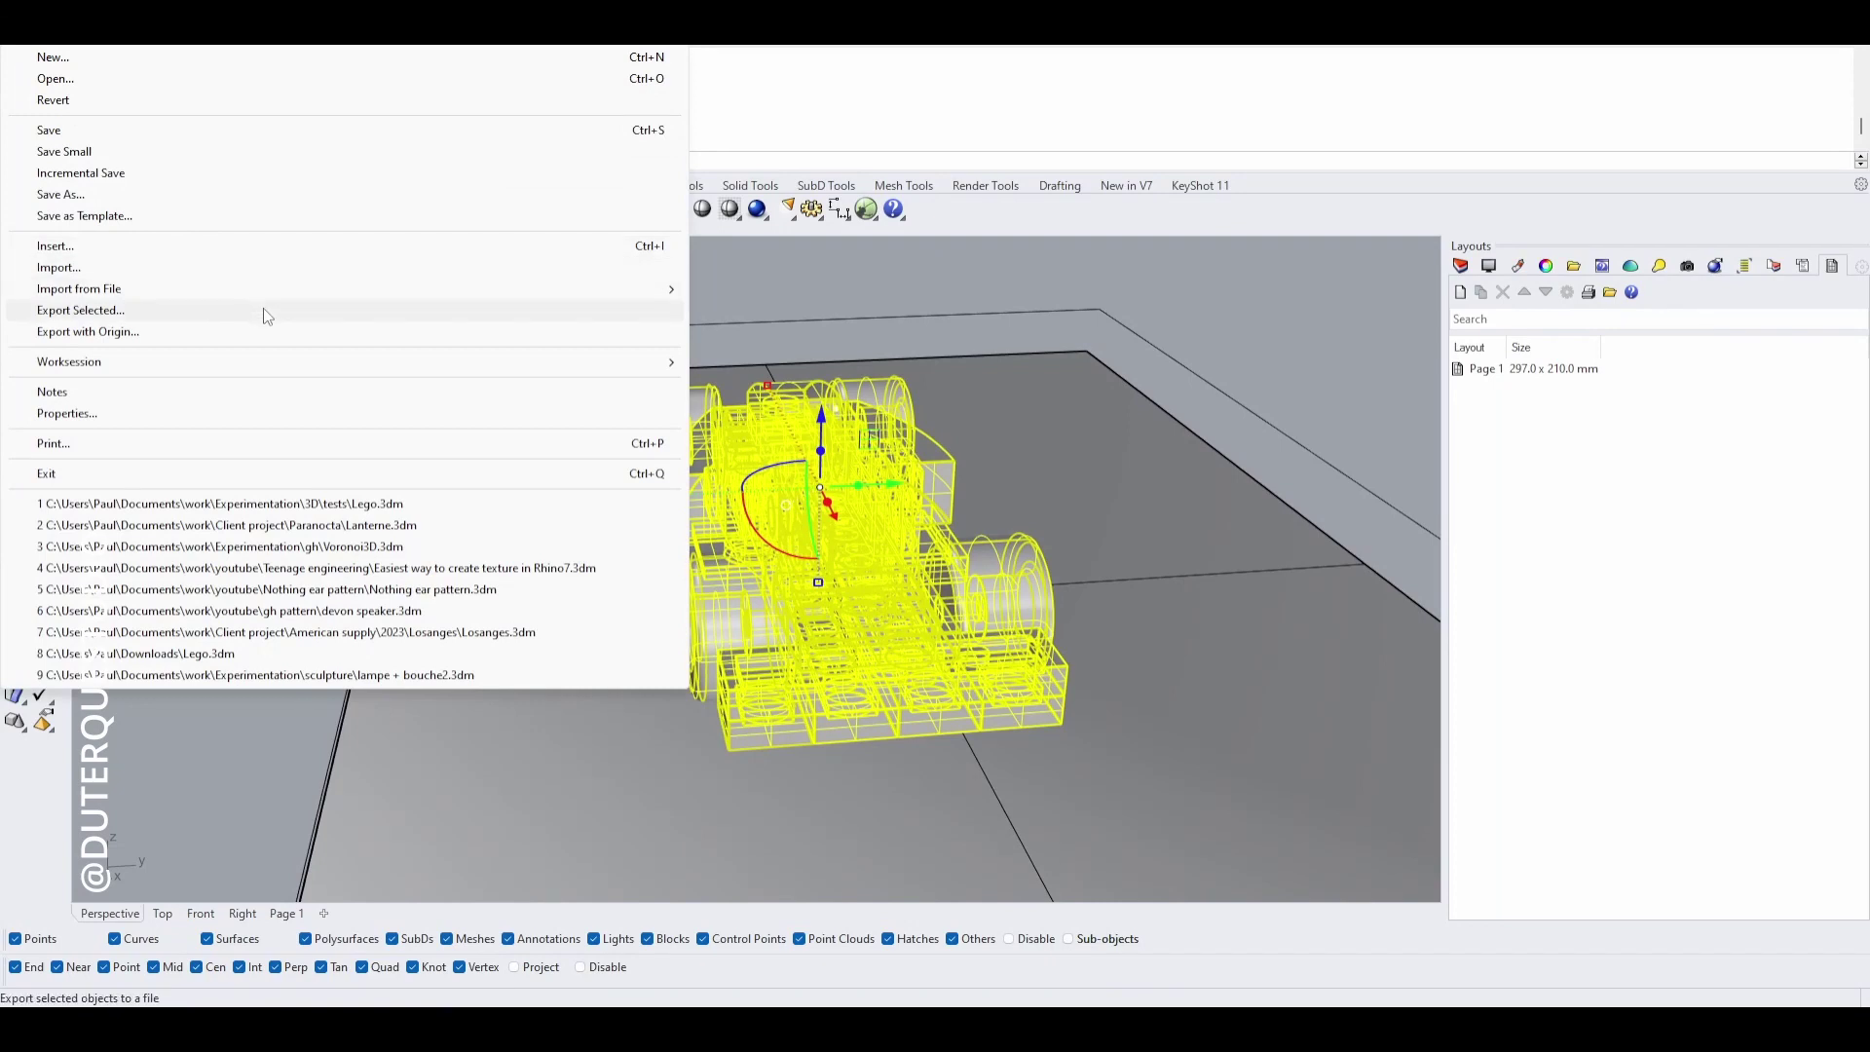
{"action": "left_click", "coordinate": [276, 332]}
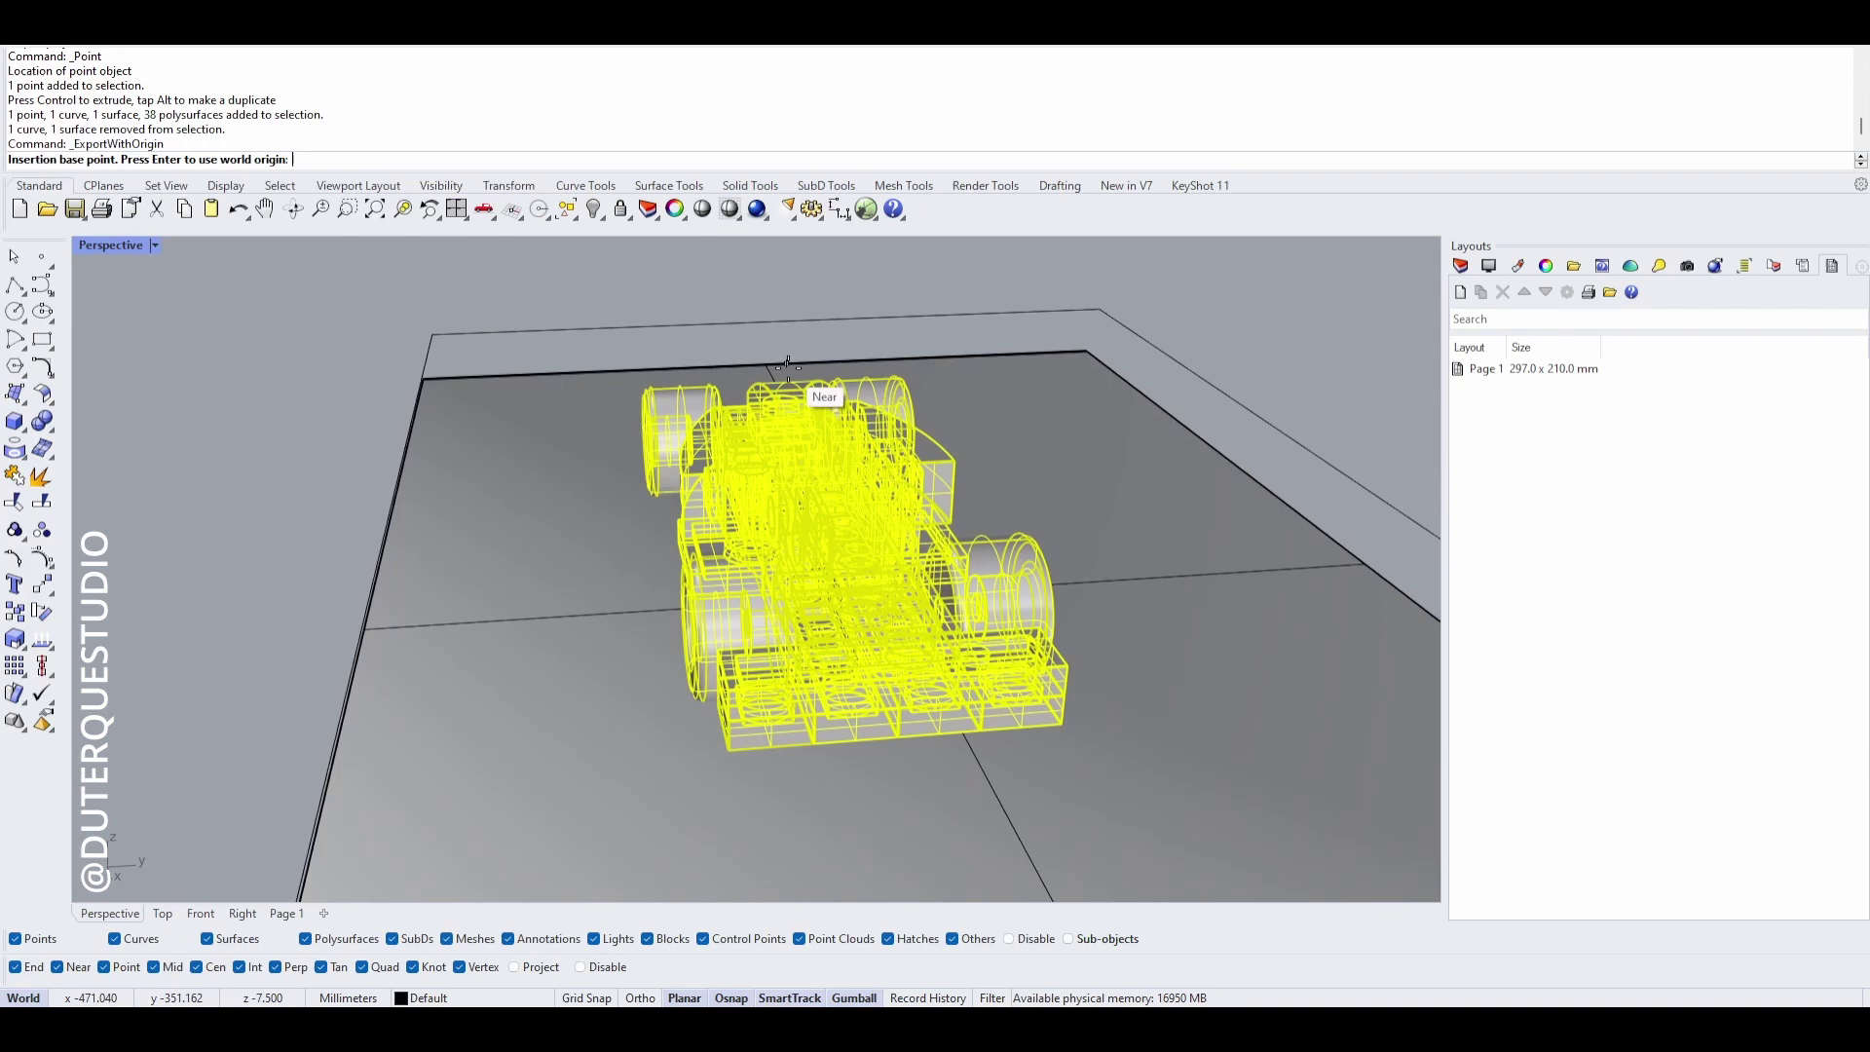
{"action": "right_click_drag", "start_coordinate": [785, 370], "coordinate": [810, 333]}
{"action": "scroll", "coordinate": [863, 371], "scroll_direction": "up", "scroll_amount": 4}
{"action": "scroll", "coordinate": [848, 422], "scroll_direction": "up", "scroll_amount": 5}
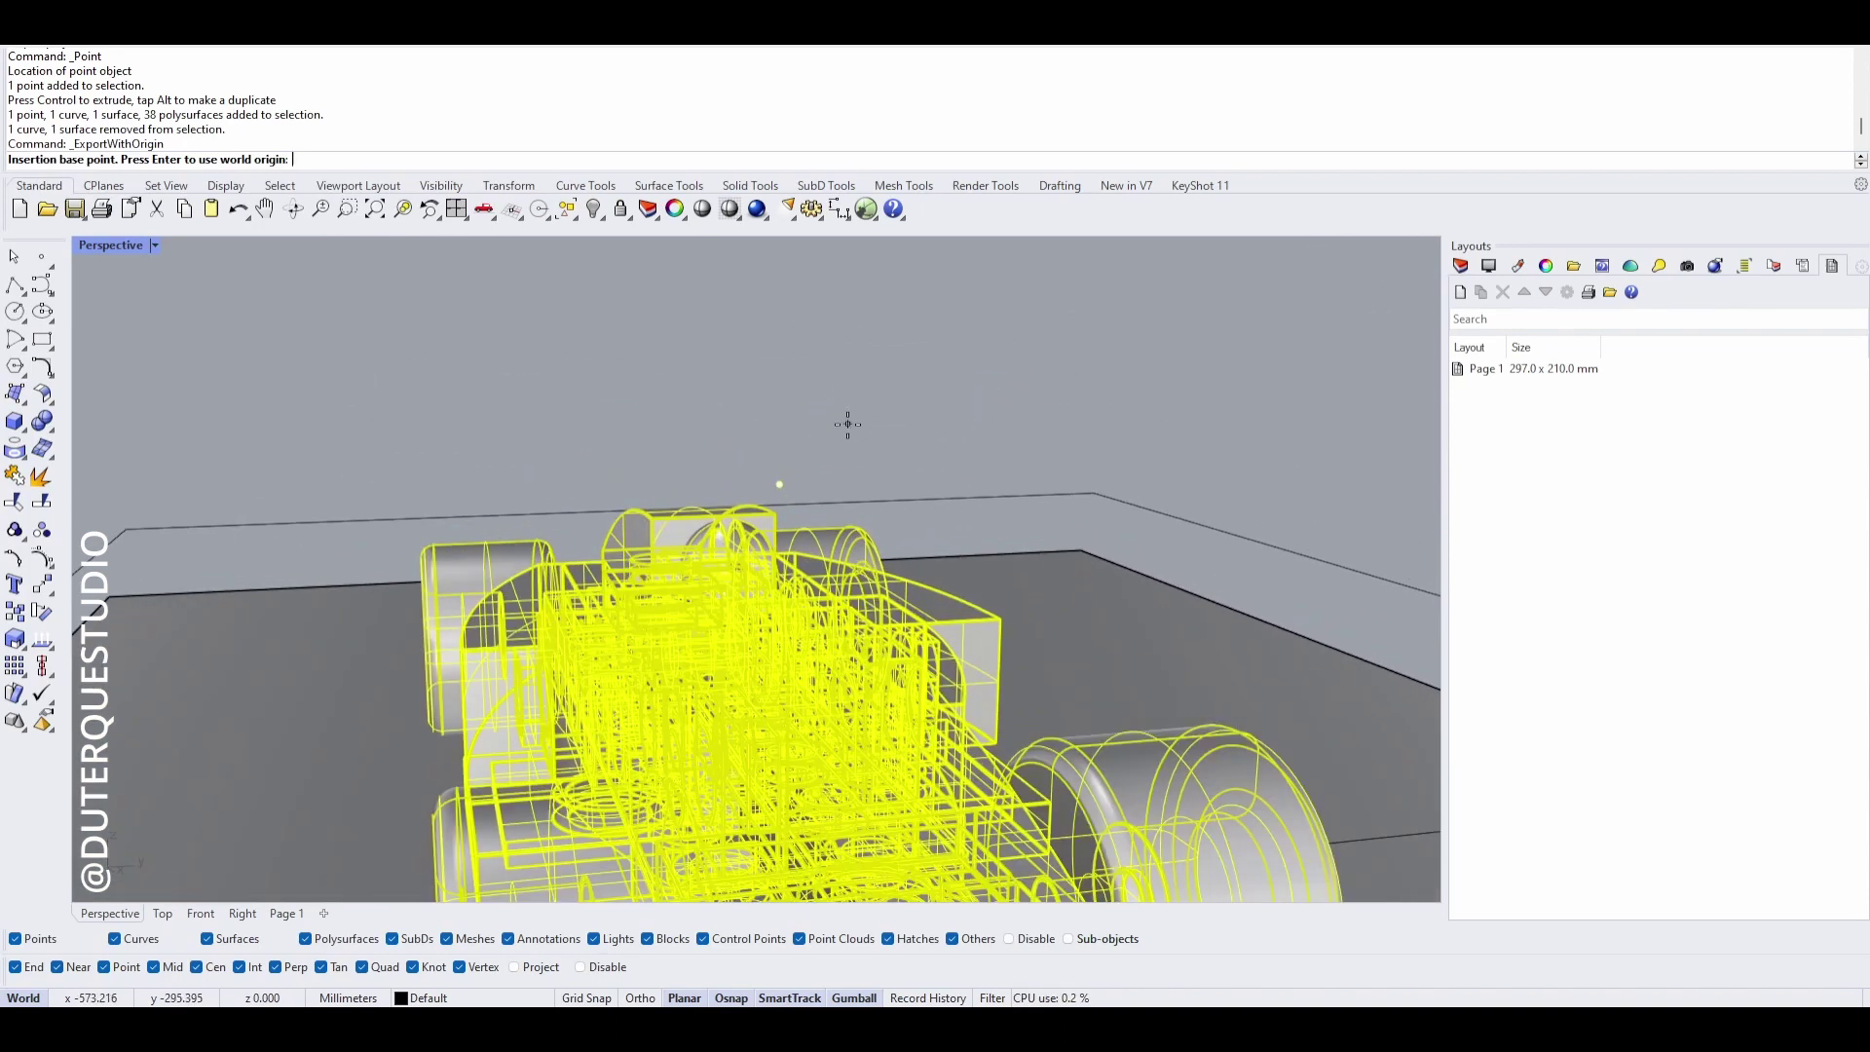
{"action": "right_click_drag", "start_coordinate": [877, 408], "coordinate": [810, 413]}
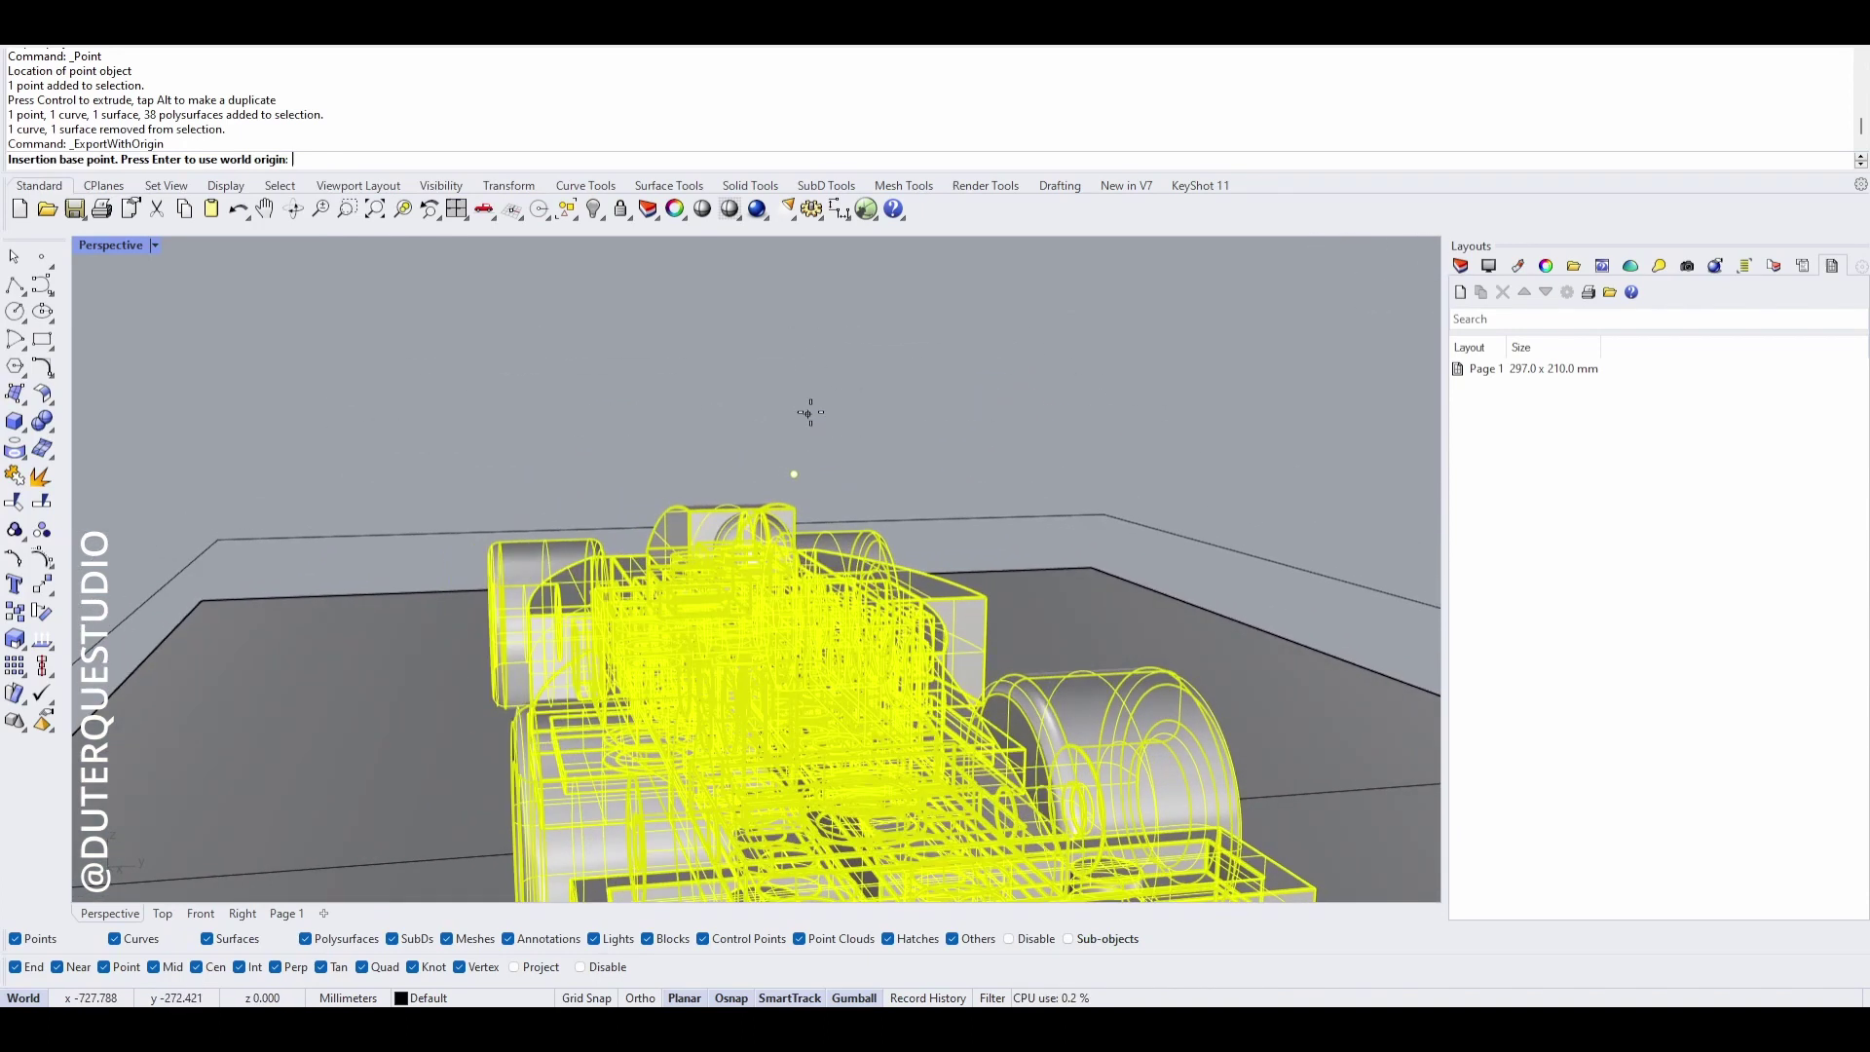
{"action": "right_click_drag", "start_coordinate": [964, 409], "coordinate": [951, 493]}
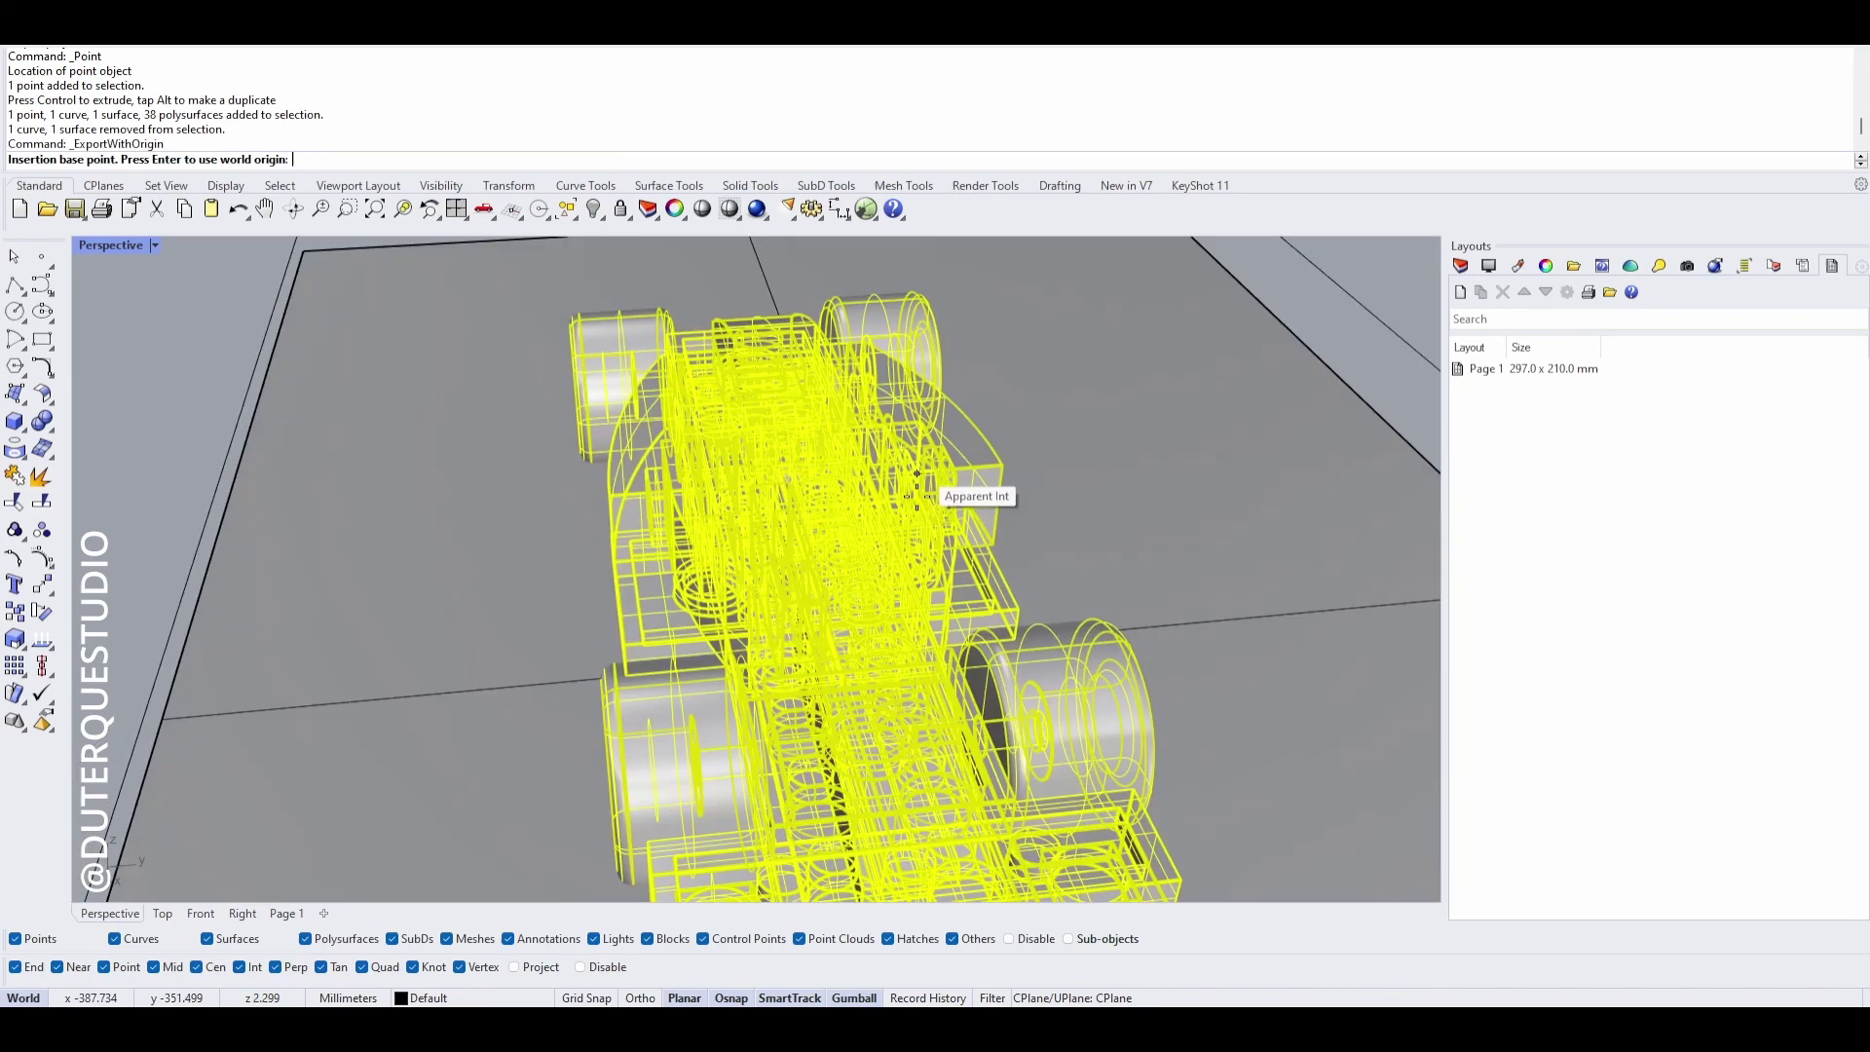
{"action": "right_click_drag", "start_coordinate": [977, 675], "coordinate": [867, 657]}
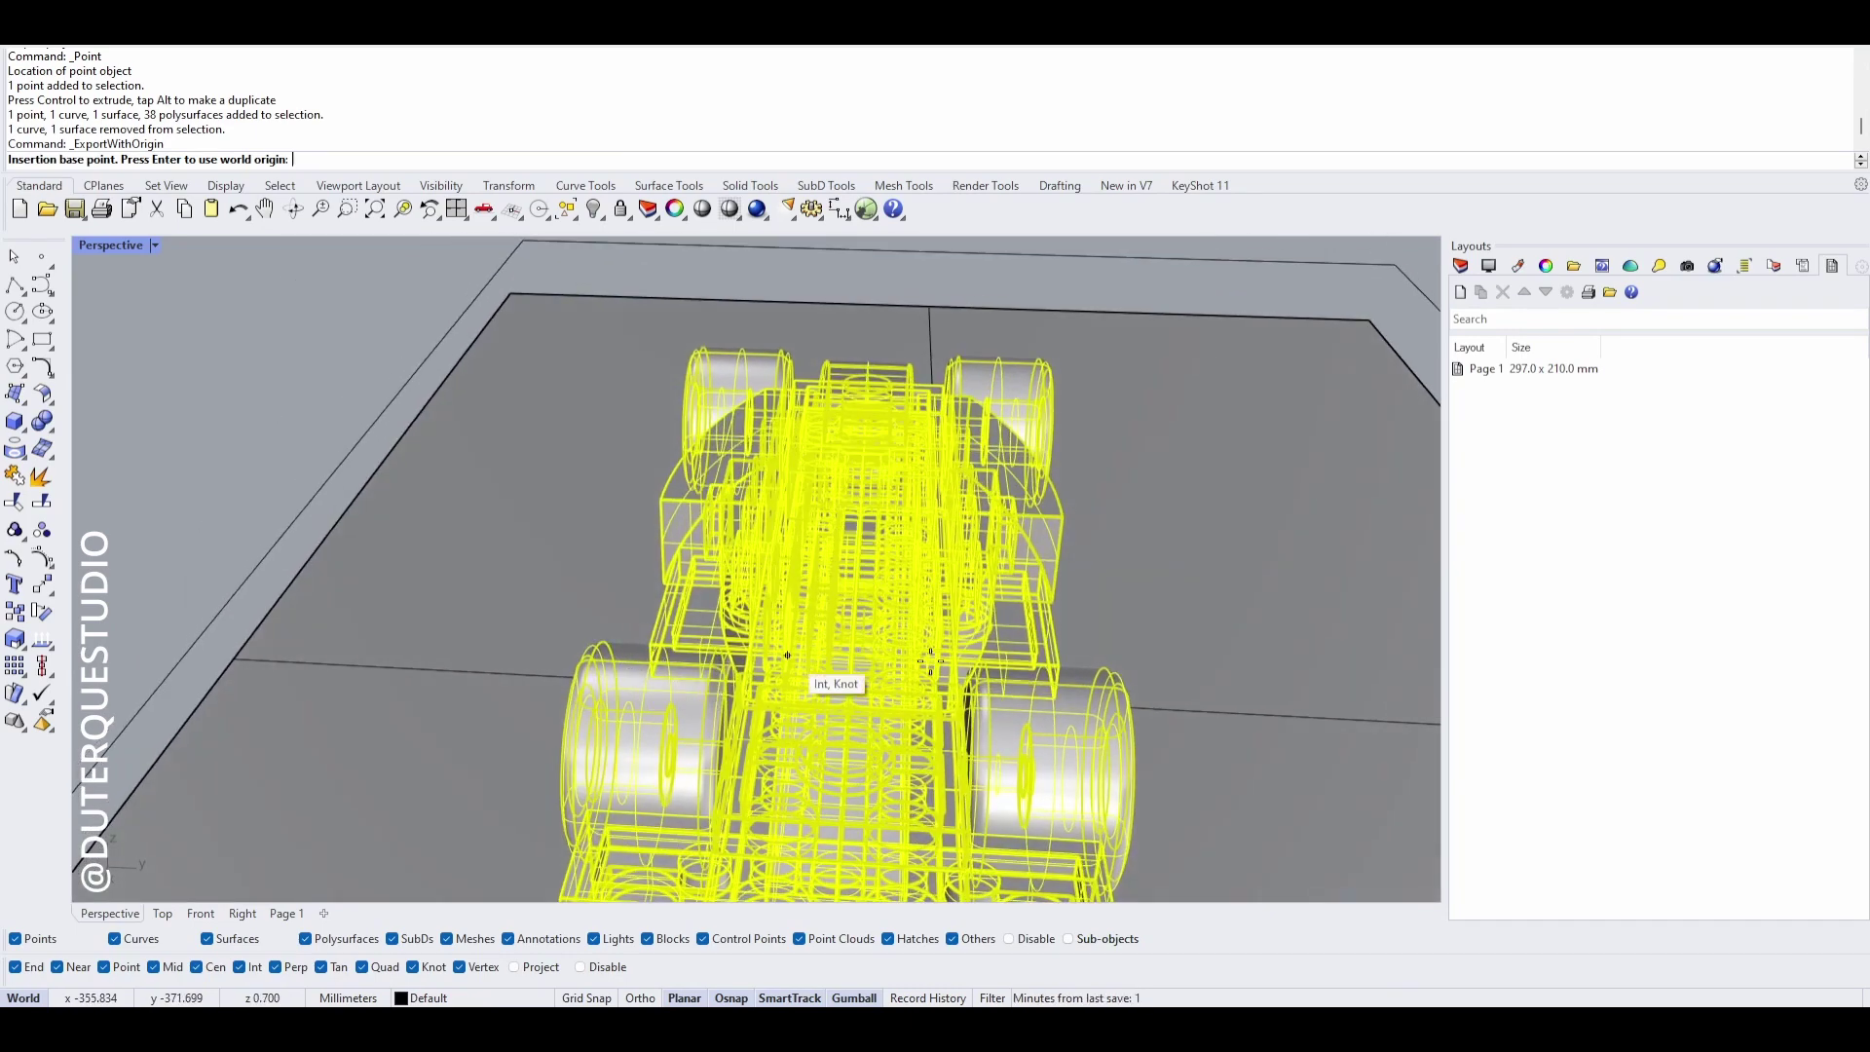
{"action": "right_click_drag", "start_coordinate": [995, 721], "coordinate": [756, 446]}
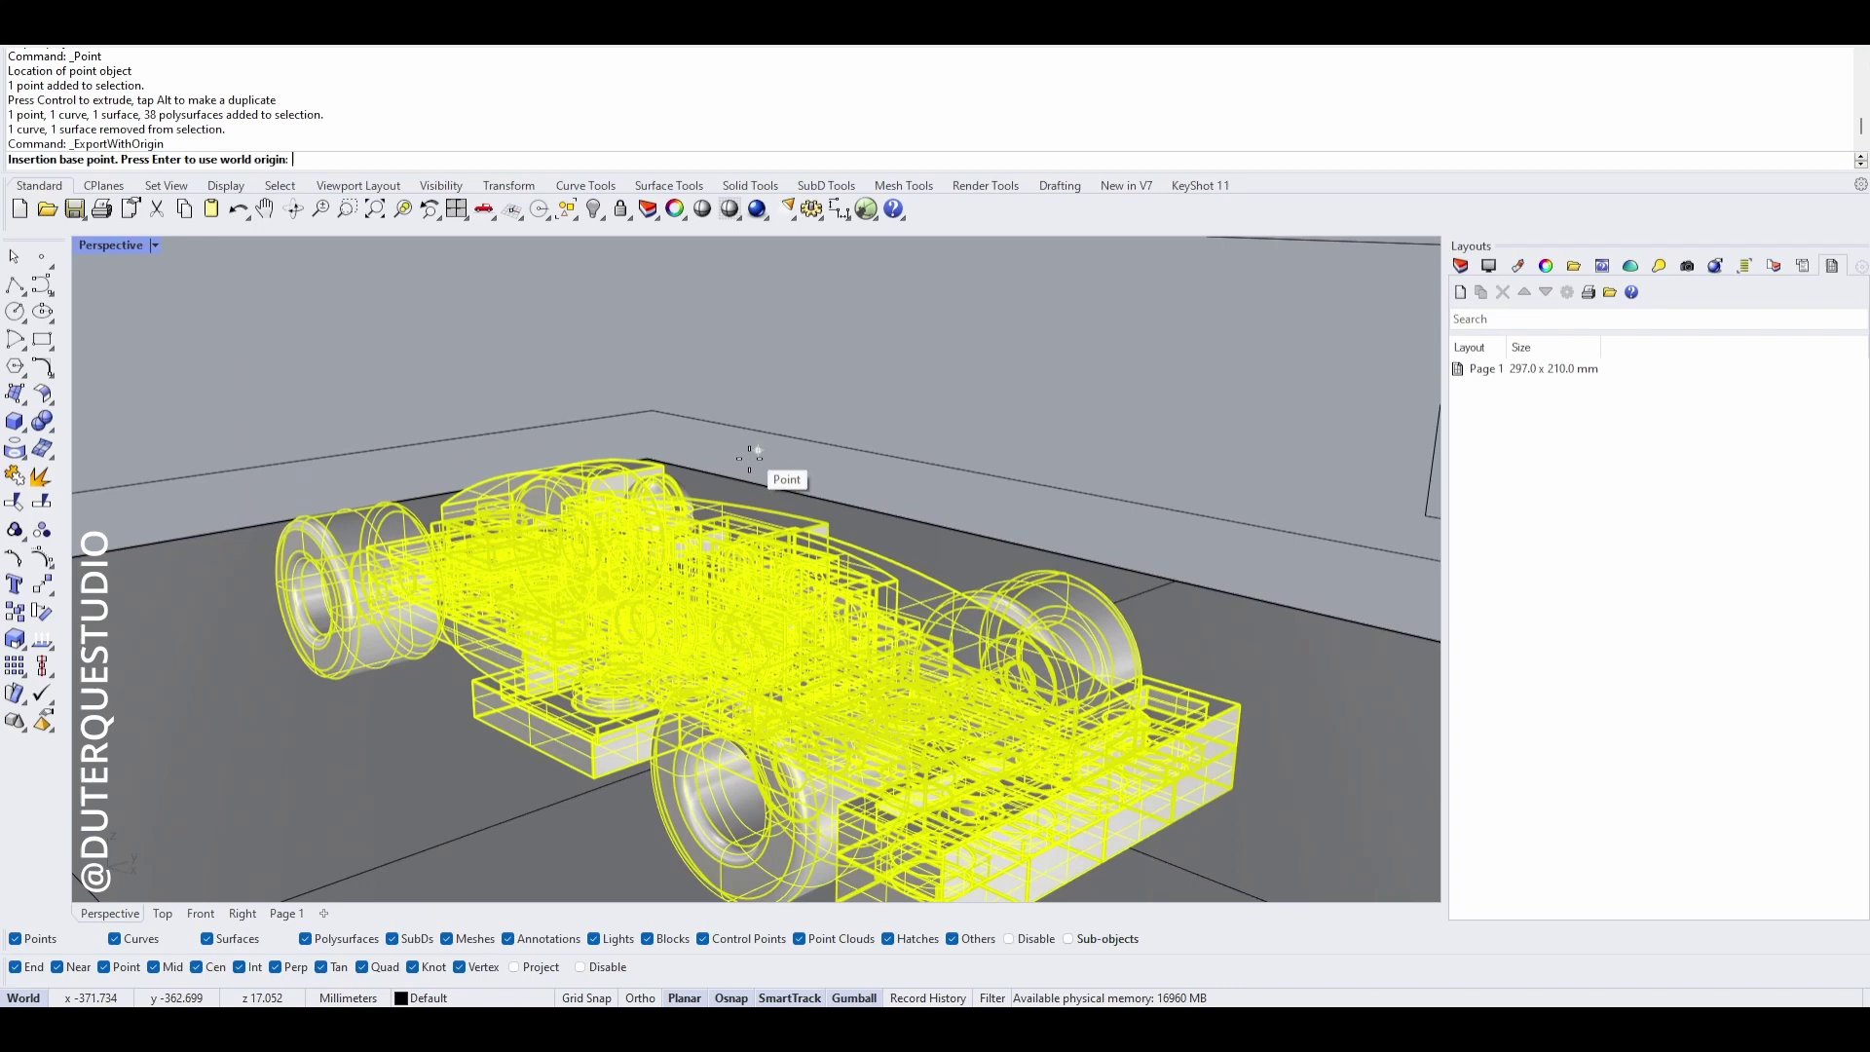
{"action": "left_click", "coordinate": [758, 448]}
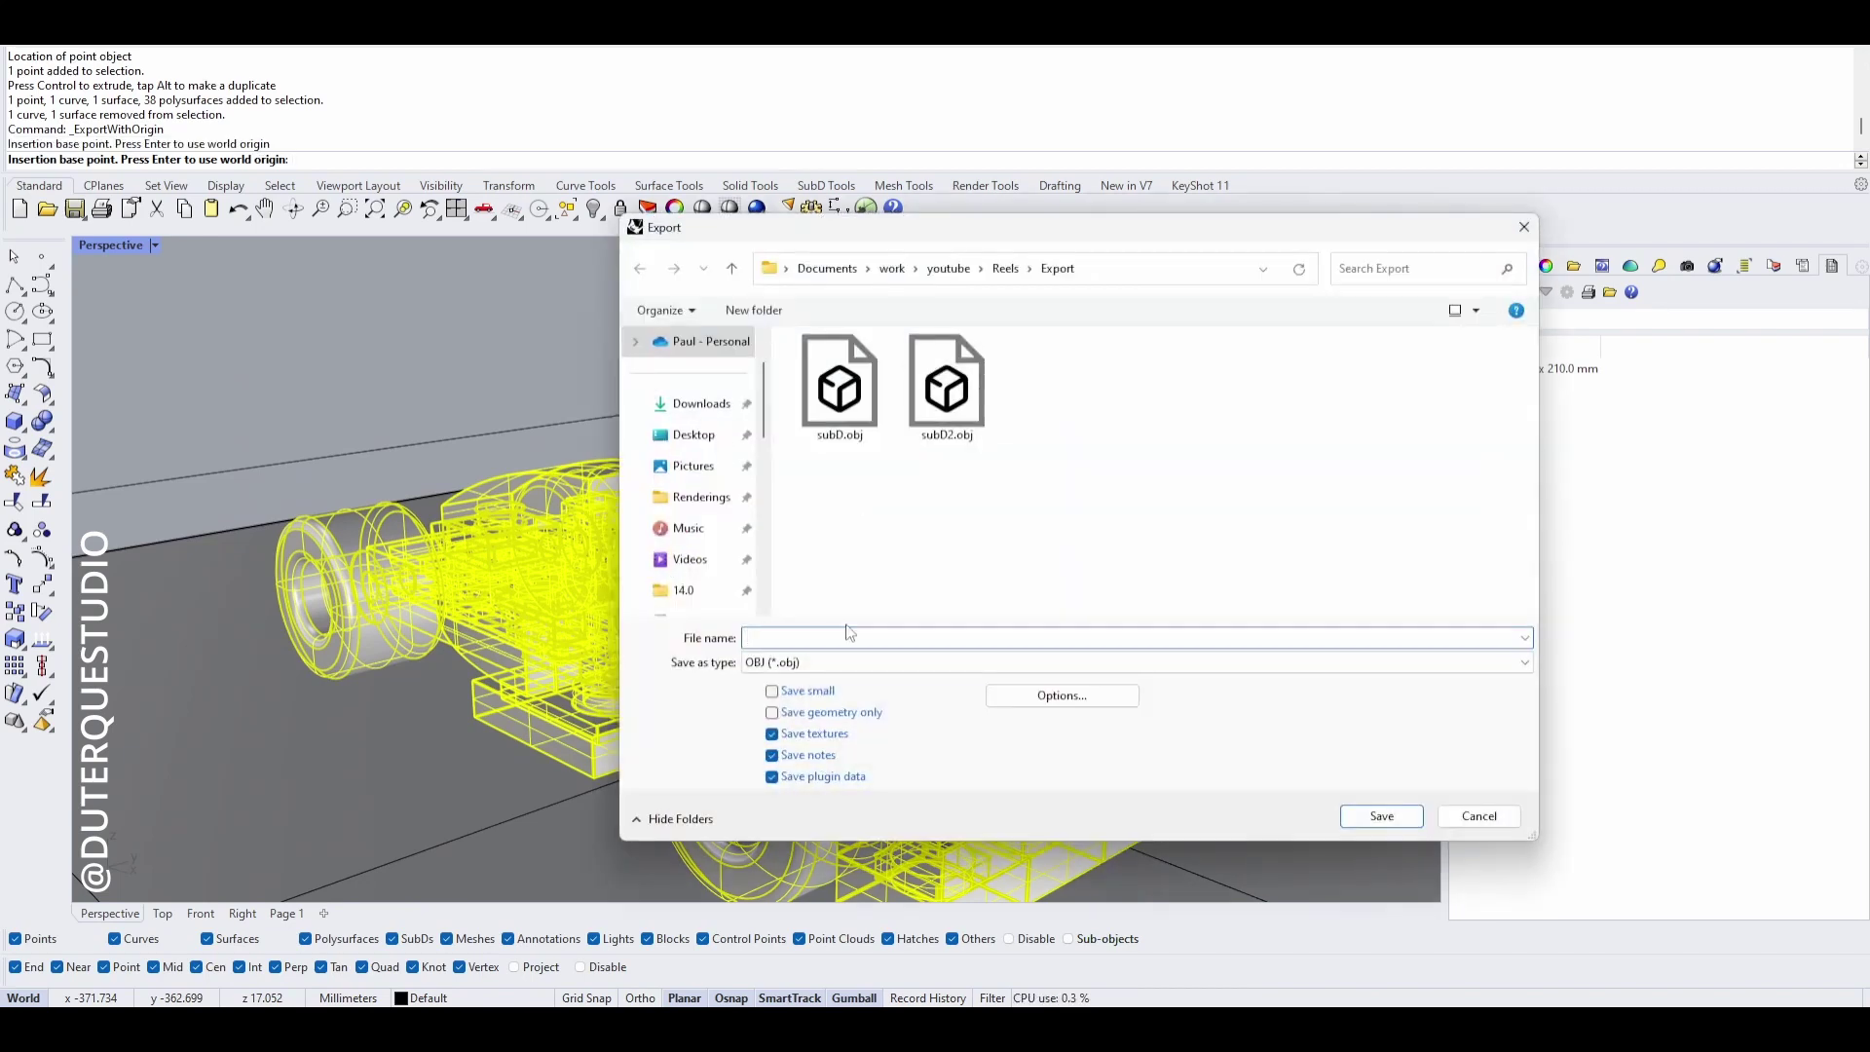
- Save the export as an OBJ file named Lego in the Export folder
{"action": "type", "text": "Lego"}
{"action": "left_click", "coordinate": [874, 659]}
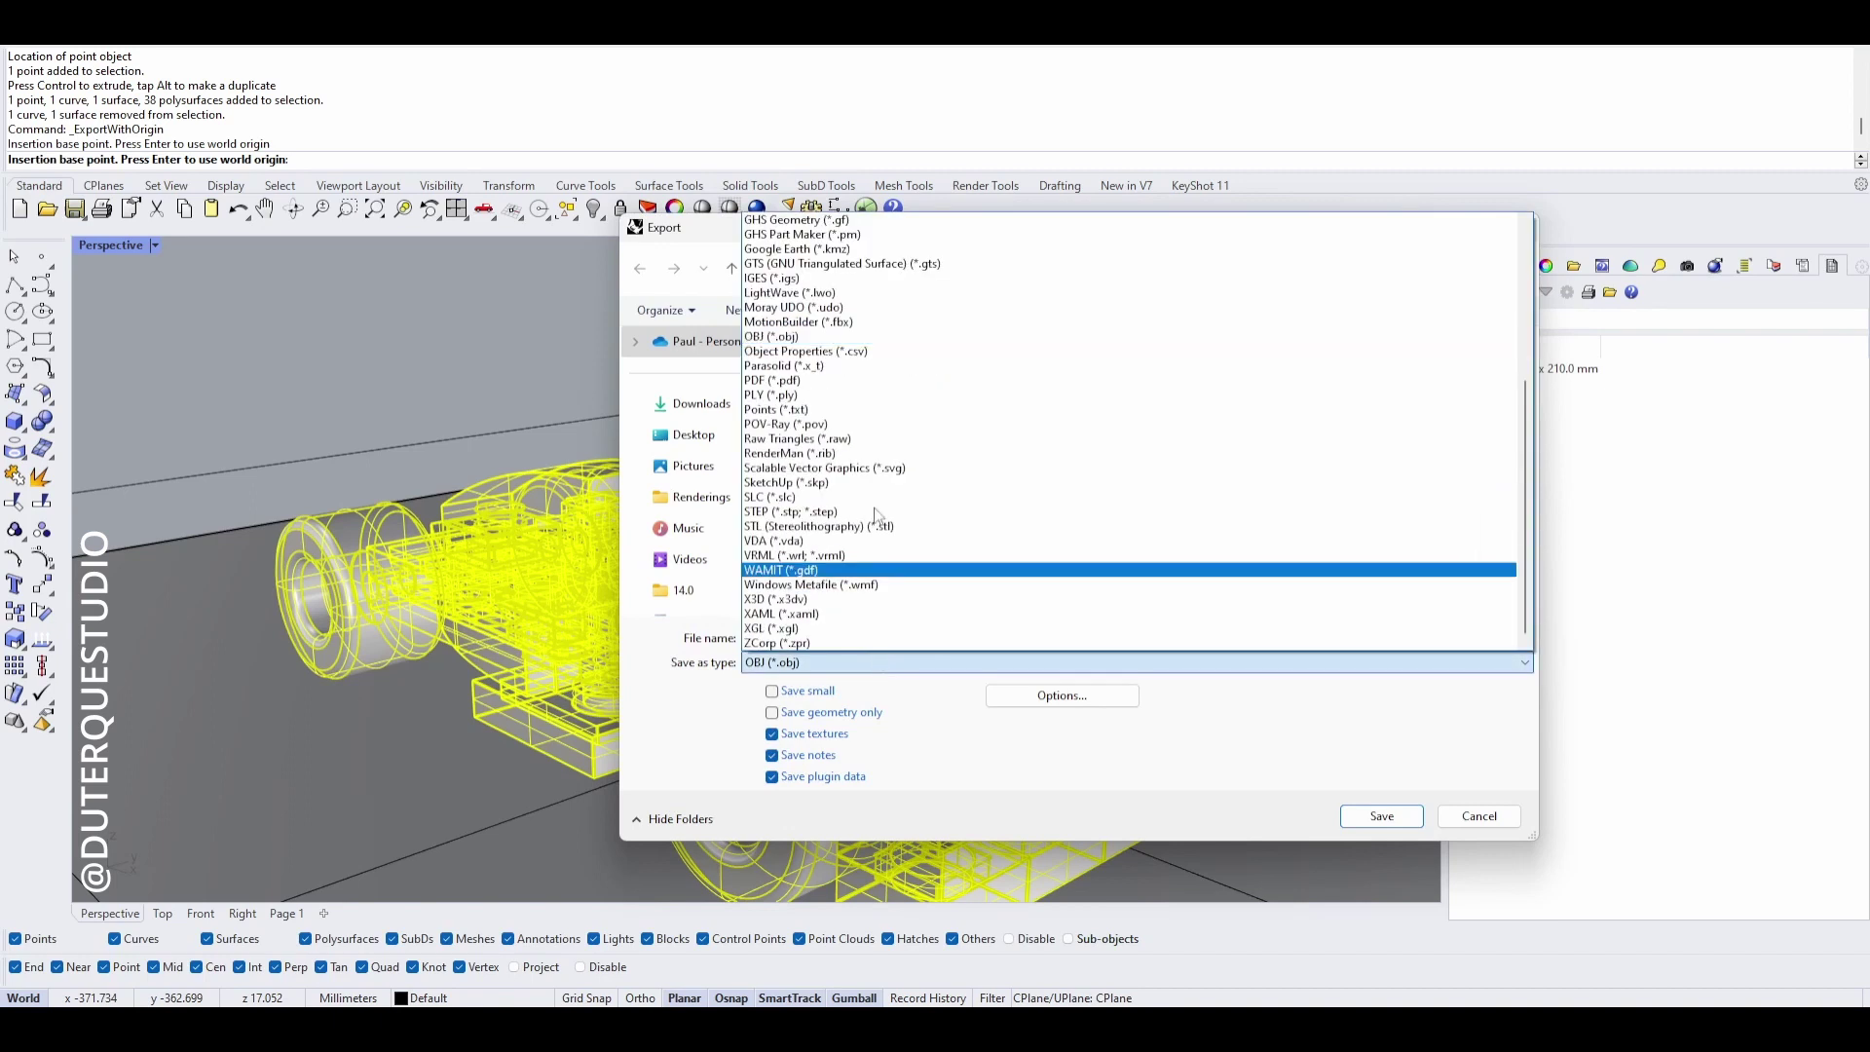
{"action": "left_click", "coordinate": [852, 338]}
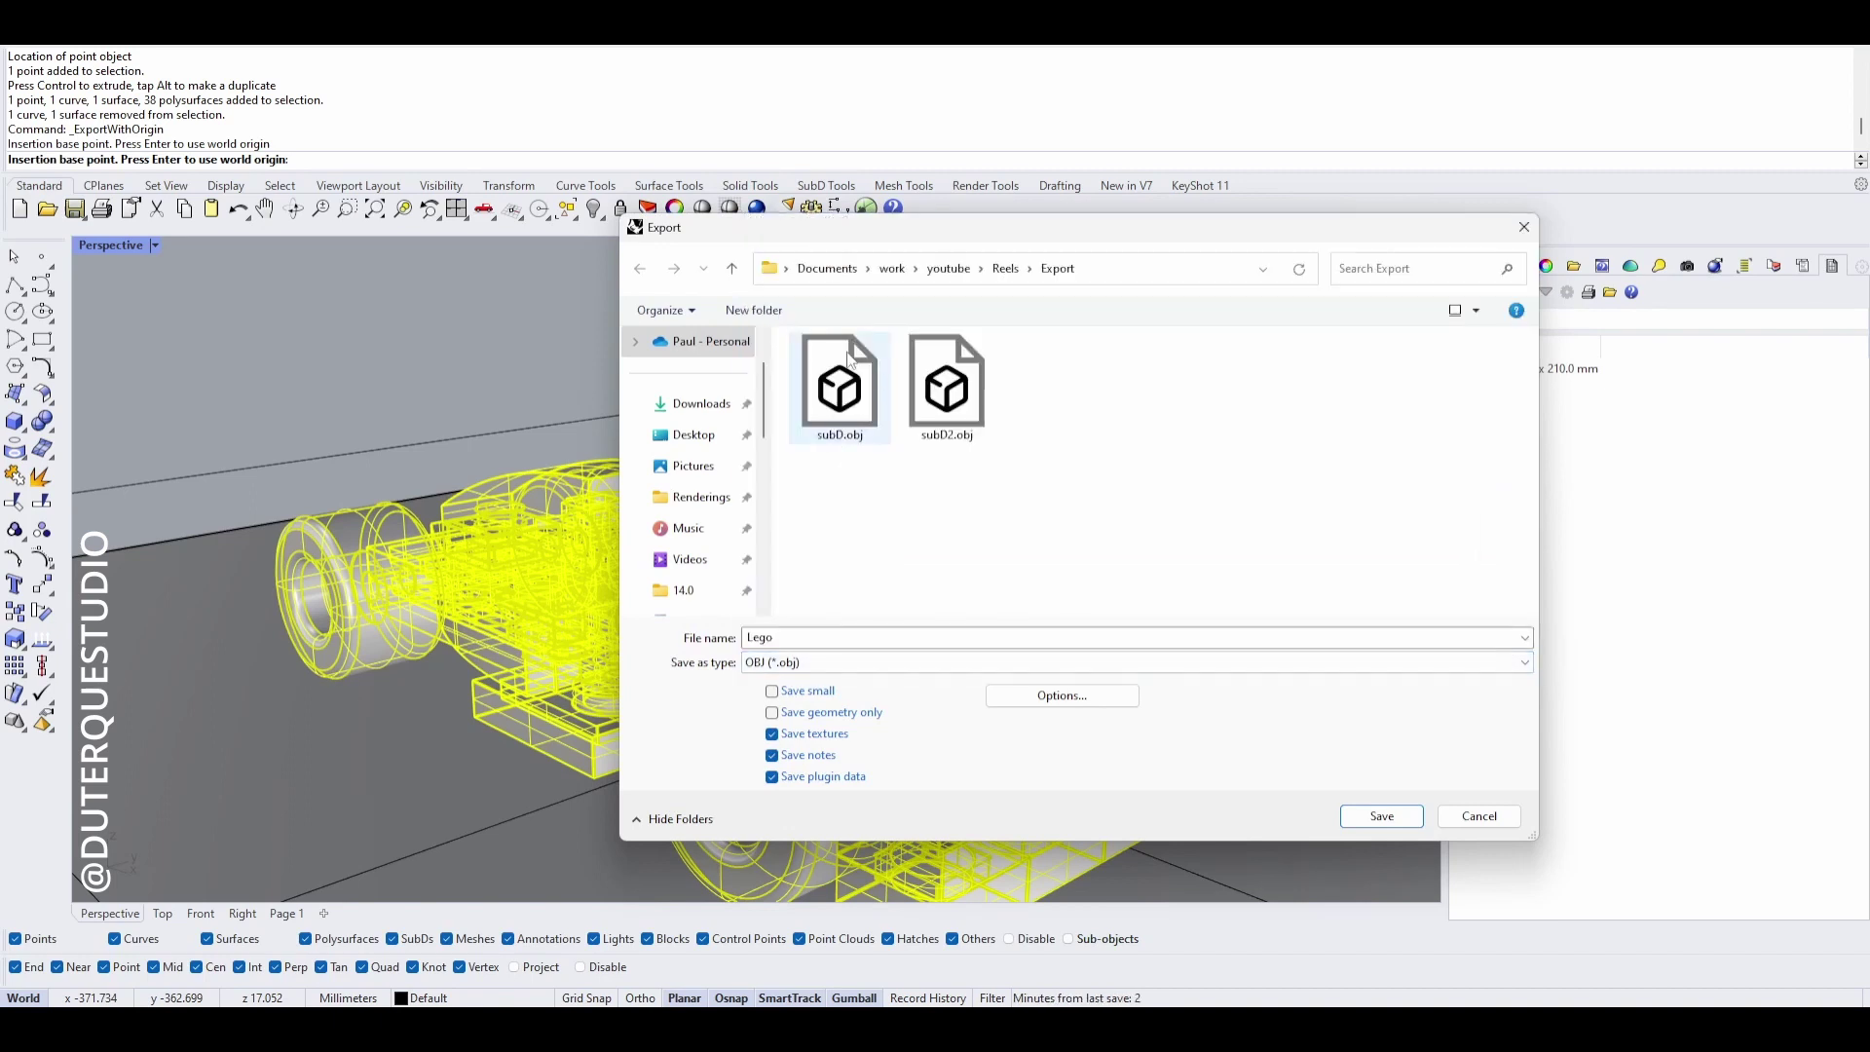
{"action": "left_click", "coordinate": [1369, 821]}
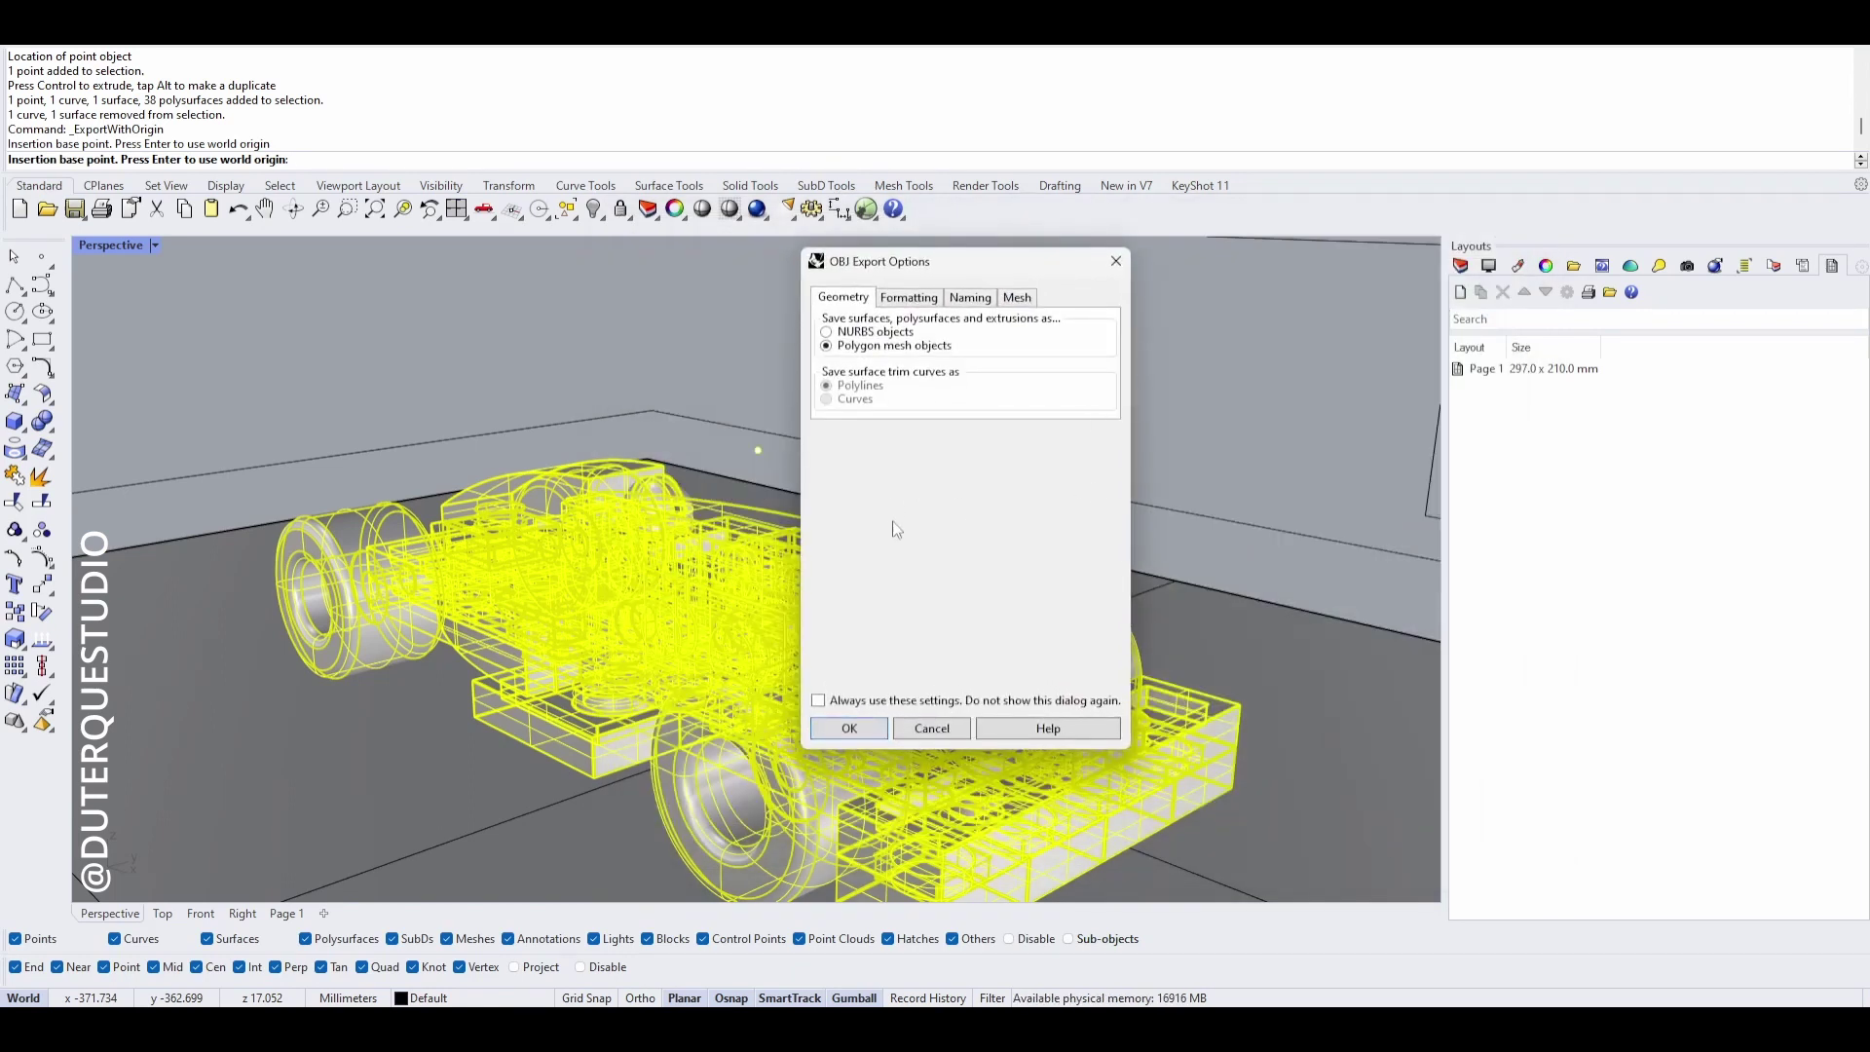
- Exclude material definitions from the OBJ export, review the naming and mesh settings, and accept the options
{"action": "left_click", "coordinate": [907, 297]}
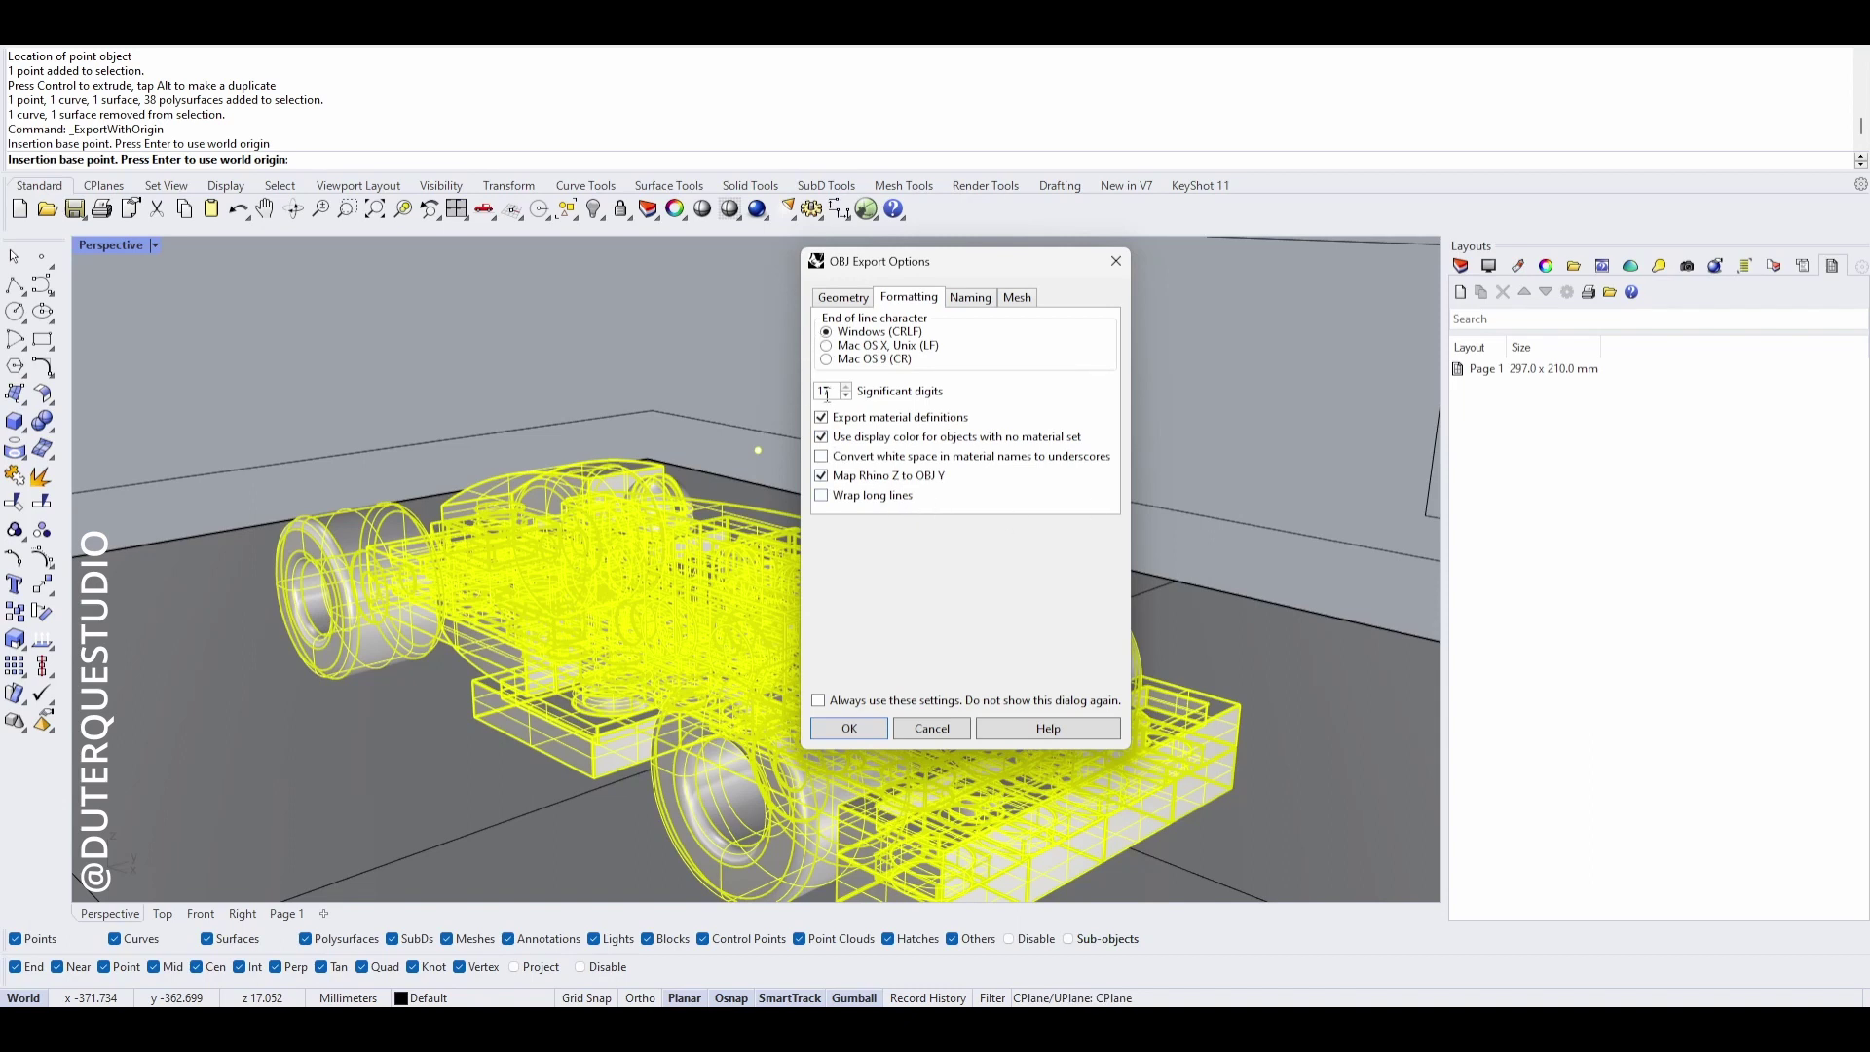
{"action": "left_click", "coordinate": [883, 419]}
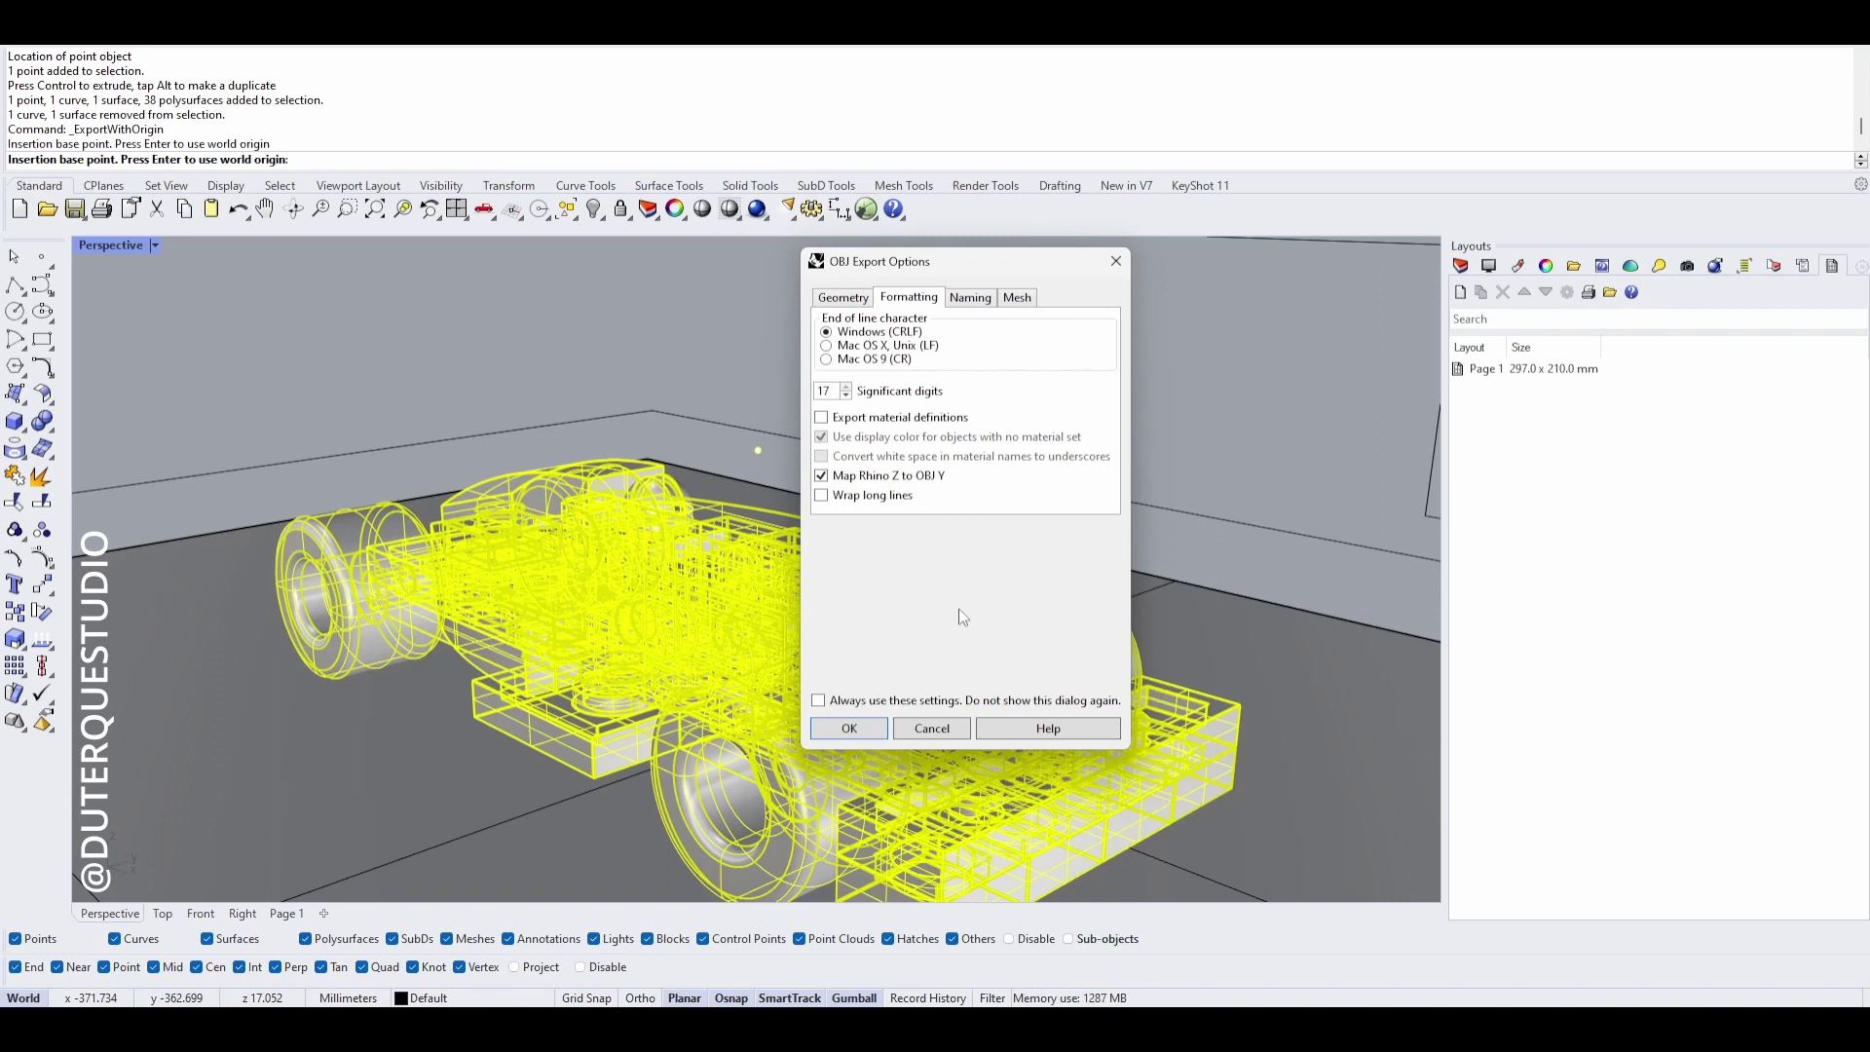
{"action": "key", "text": "ctrl+Tab"}
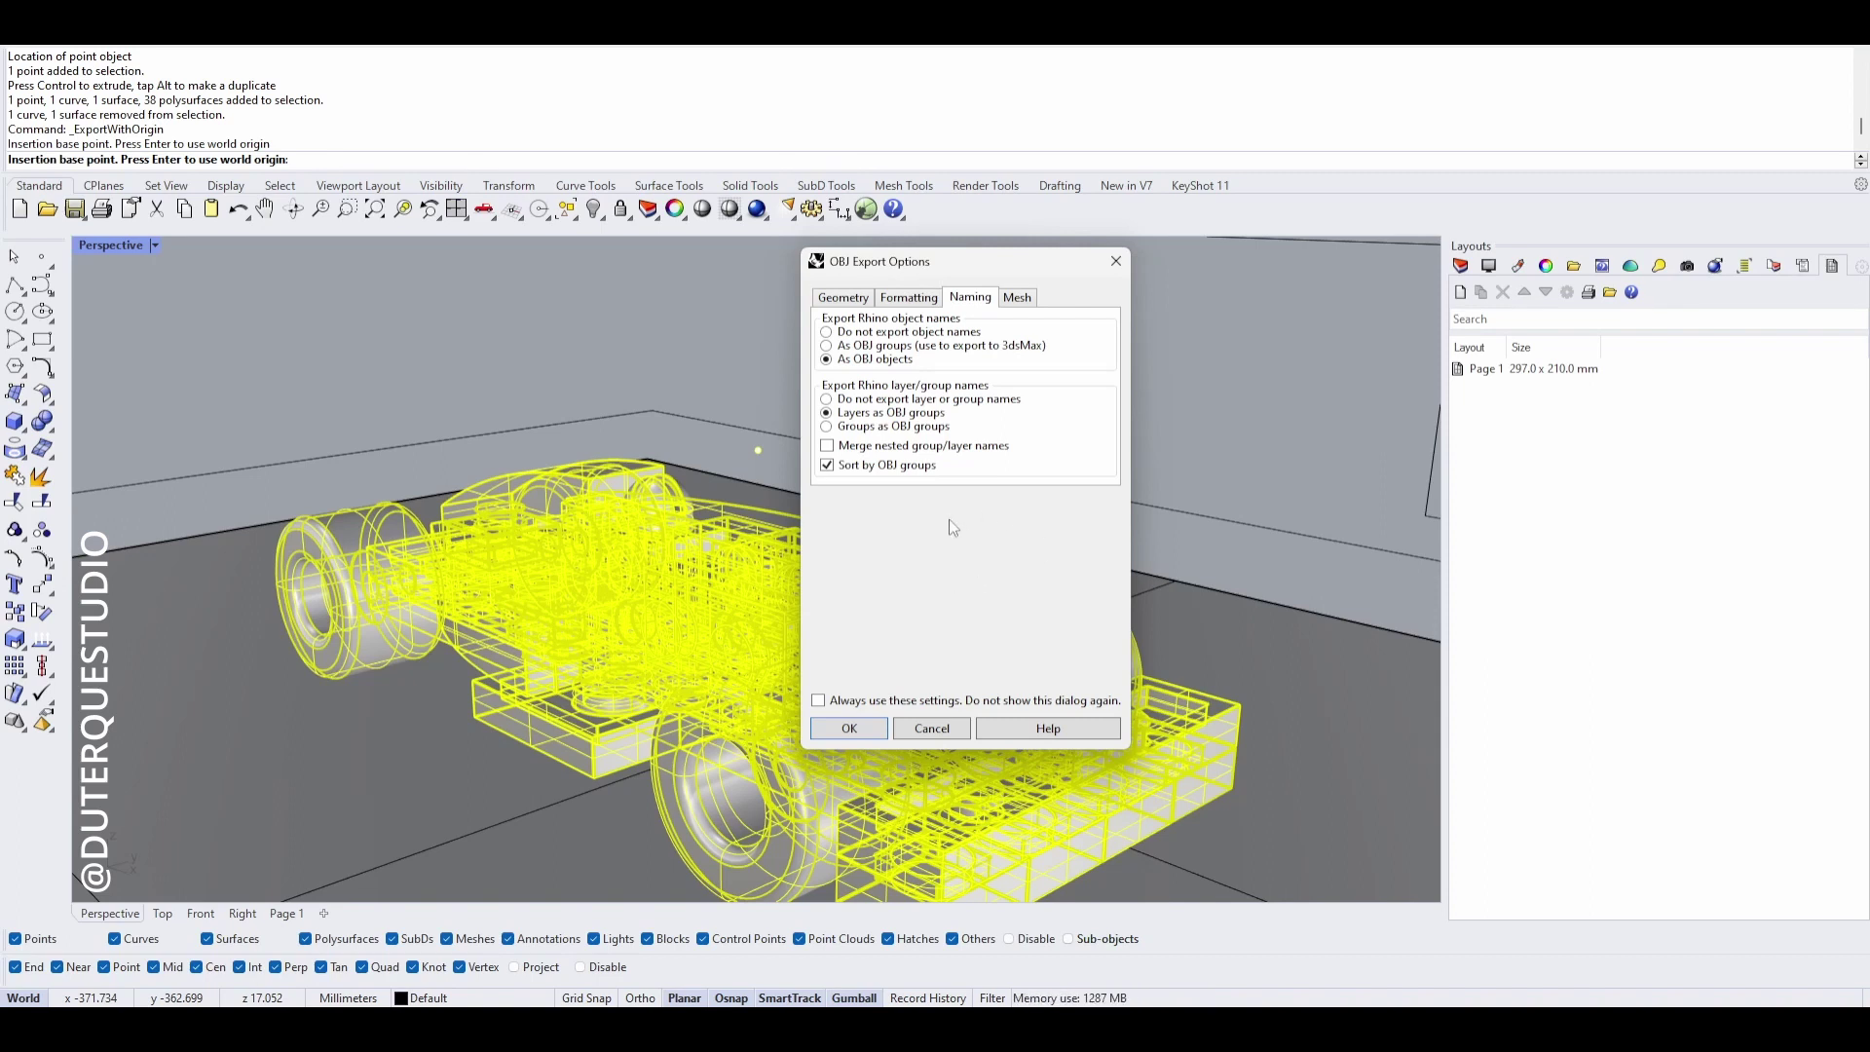
{"action": "left_click", "coordinate": [829, 333]}
{"action": "left_click", "coordinate": [1017, 298]}
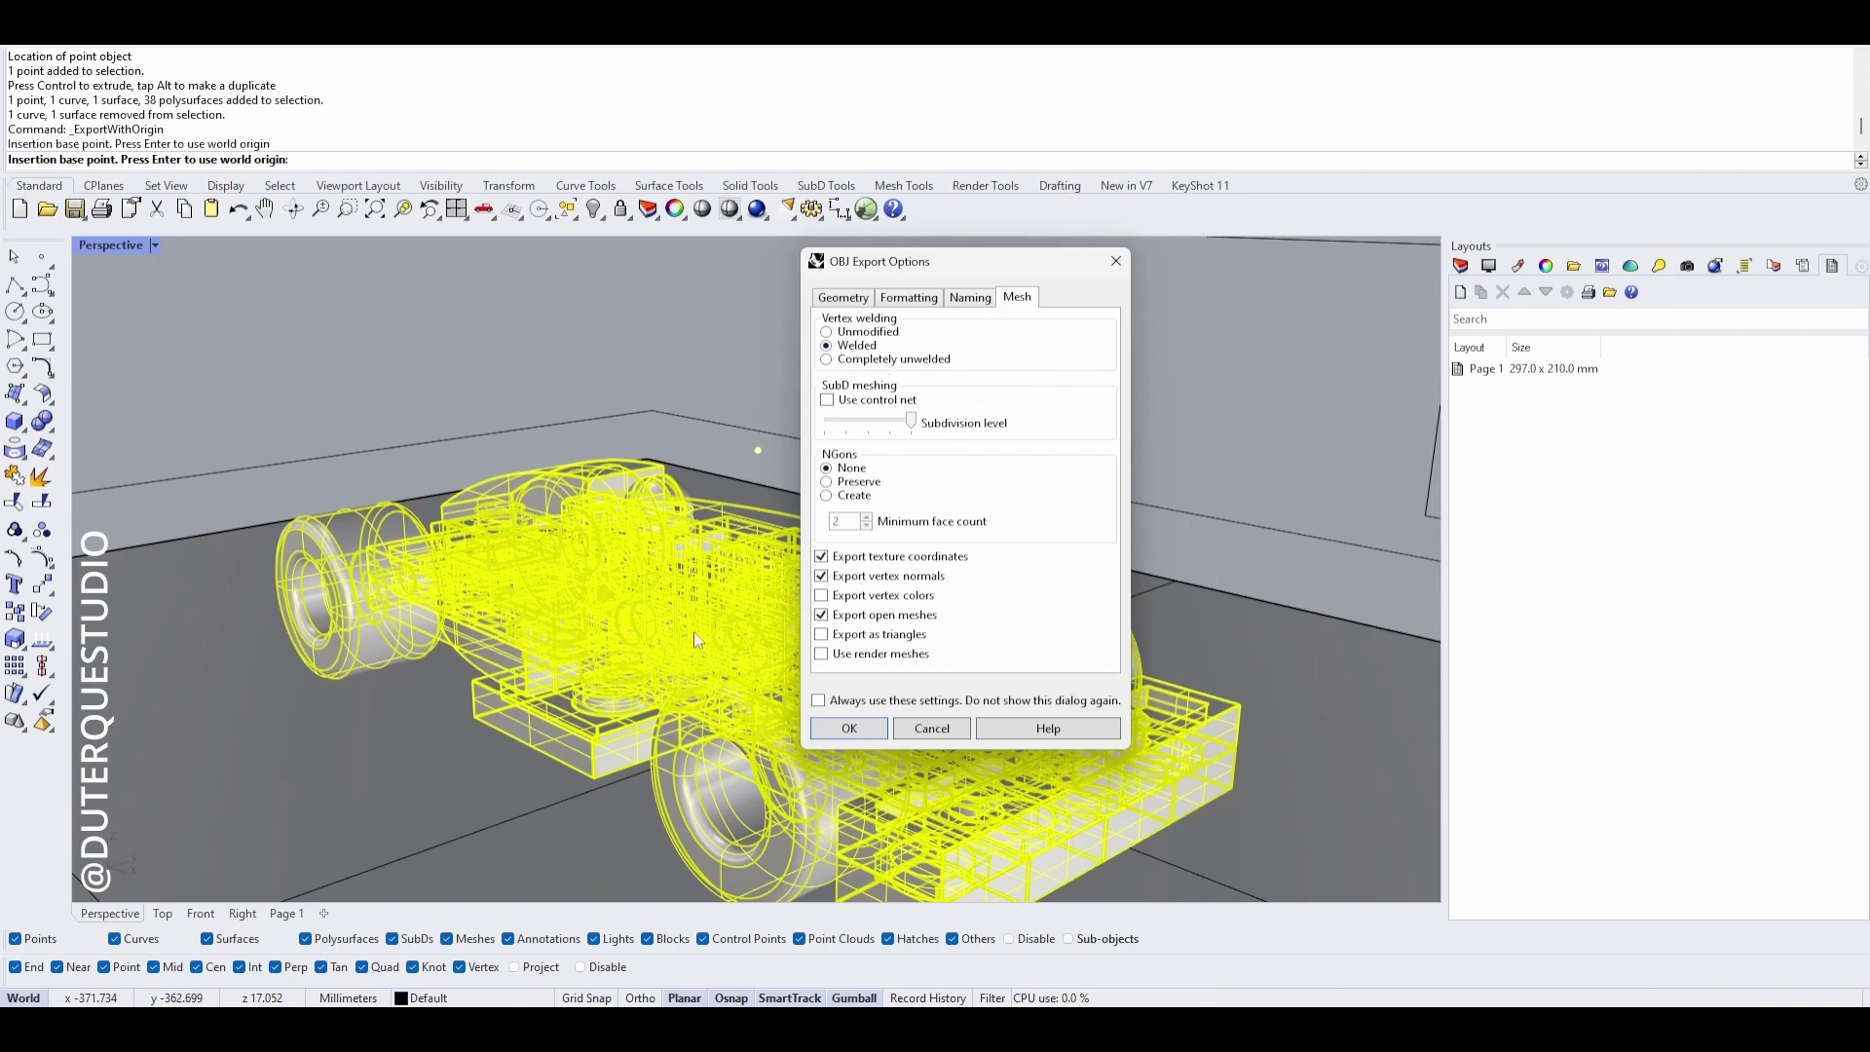
{"action": "left_click", "coordinate": [826, 741]}
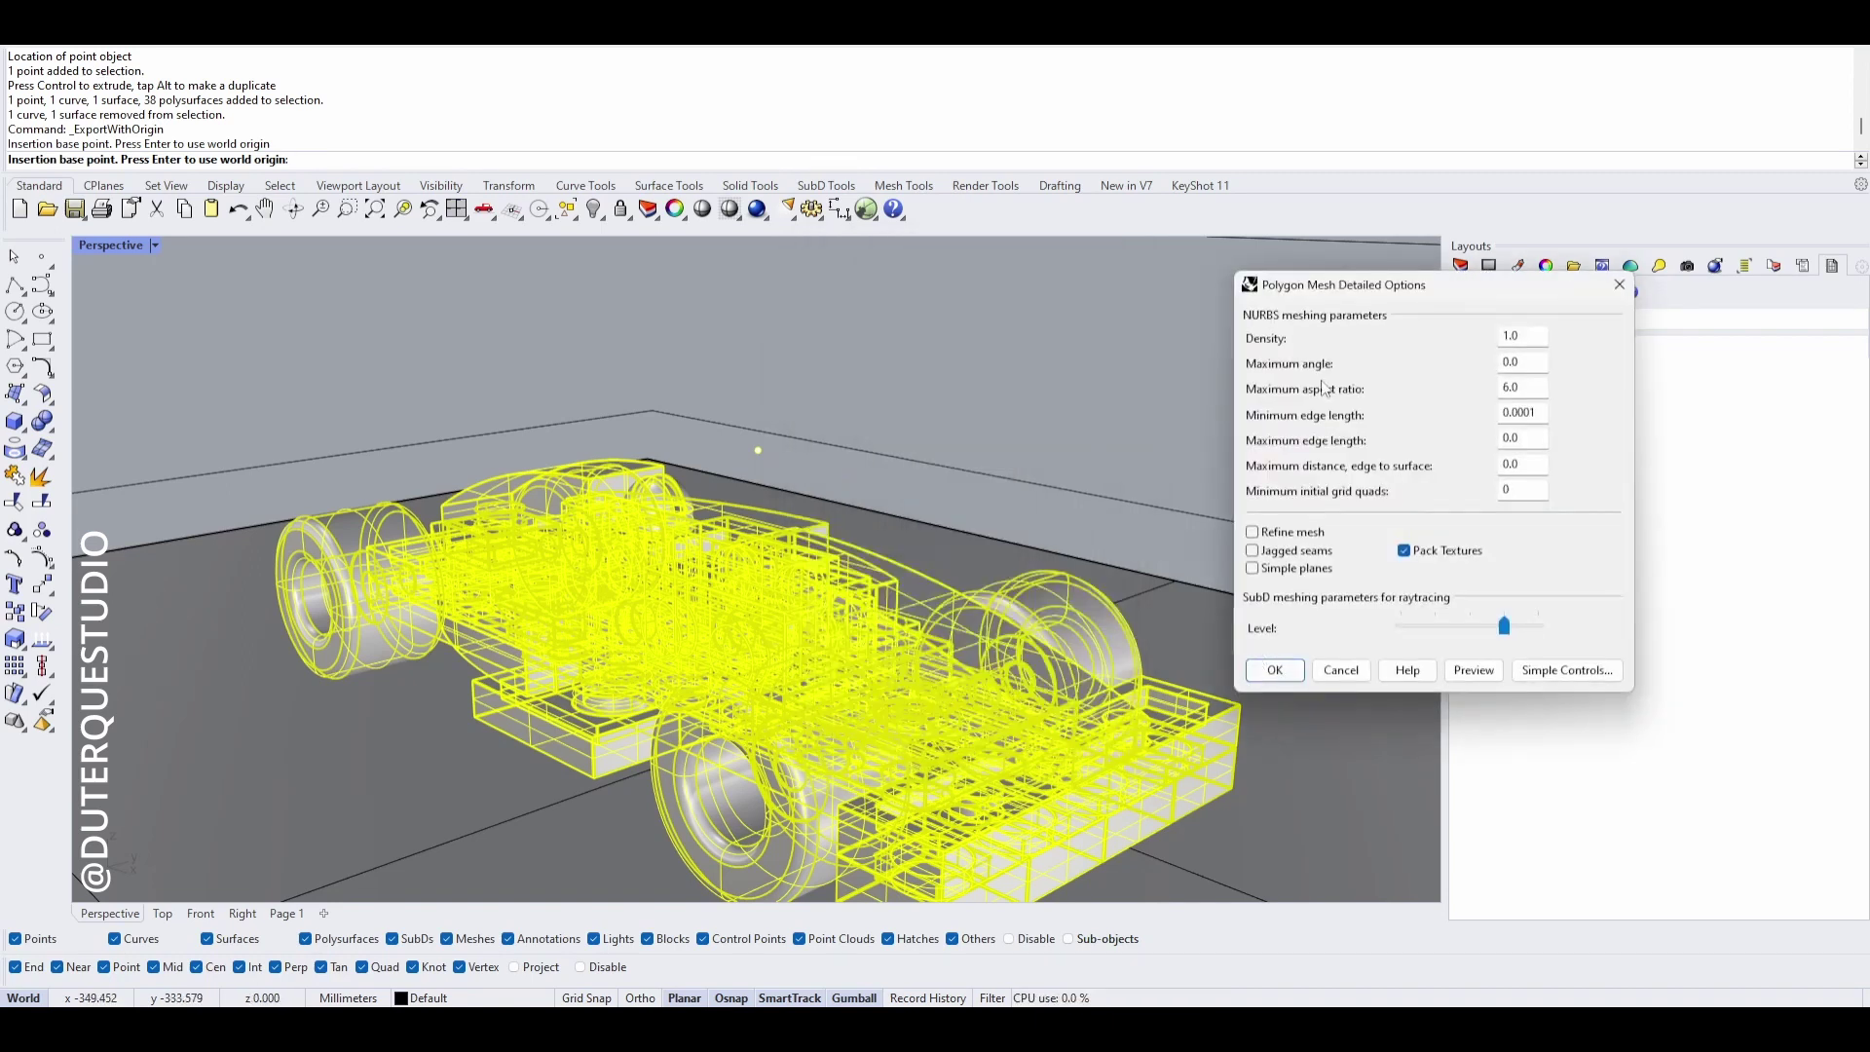
- Set the polygon mesh density to the maximum number of polygons using the simple controls and complete the export
{"action": "left_click", "coordinate": [1539, 670]}
{"action": "left_click", "coordinate": [1058, 390]}
{"action": "left_click", "coordinate": [1561, 672]}
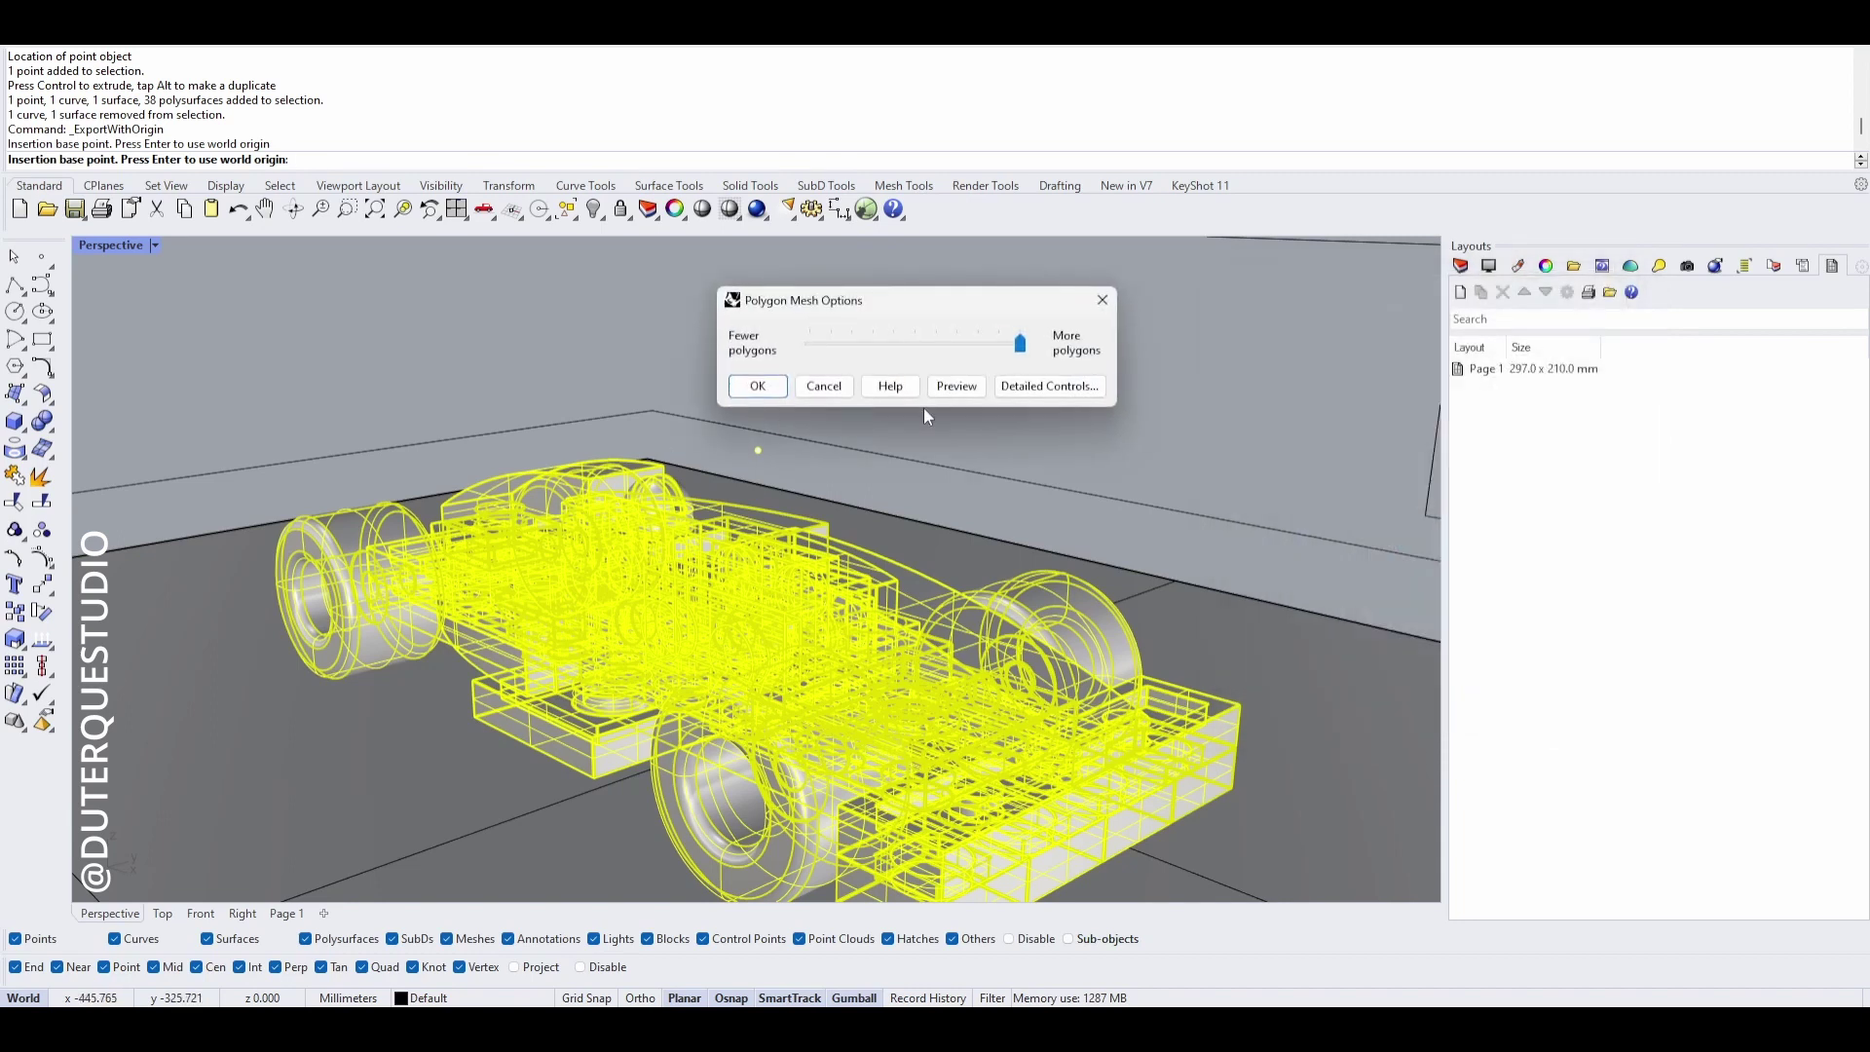
{"action": "left_click_drag", "start_coordinate": [1028, 357], "coordinate": [1025, 317]}
{"action": "left_click", "coordinate": [756, 387]}
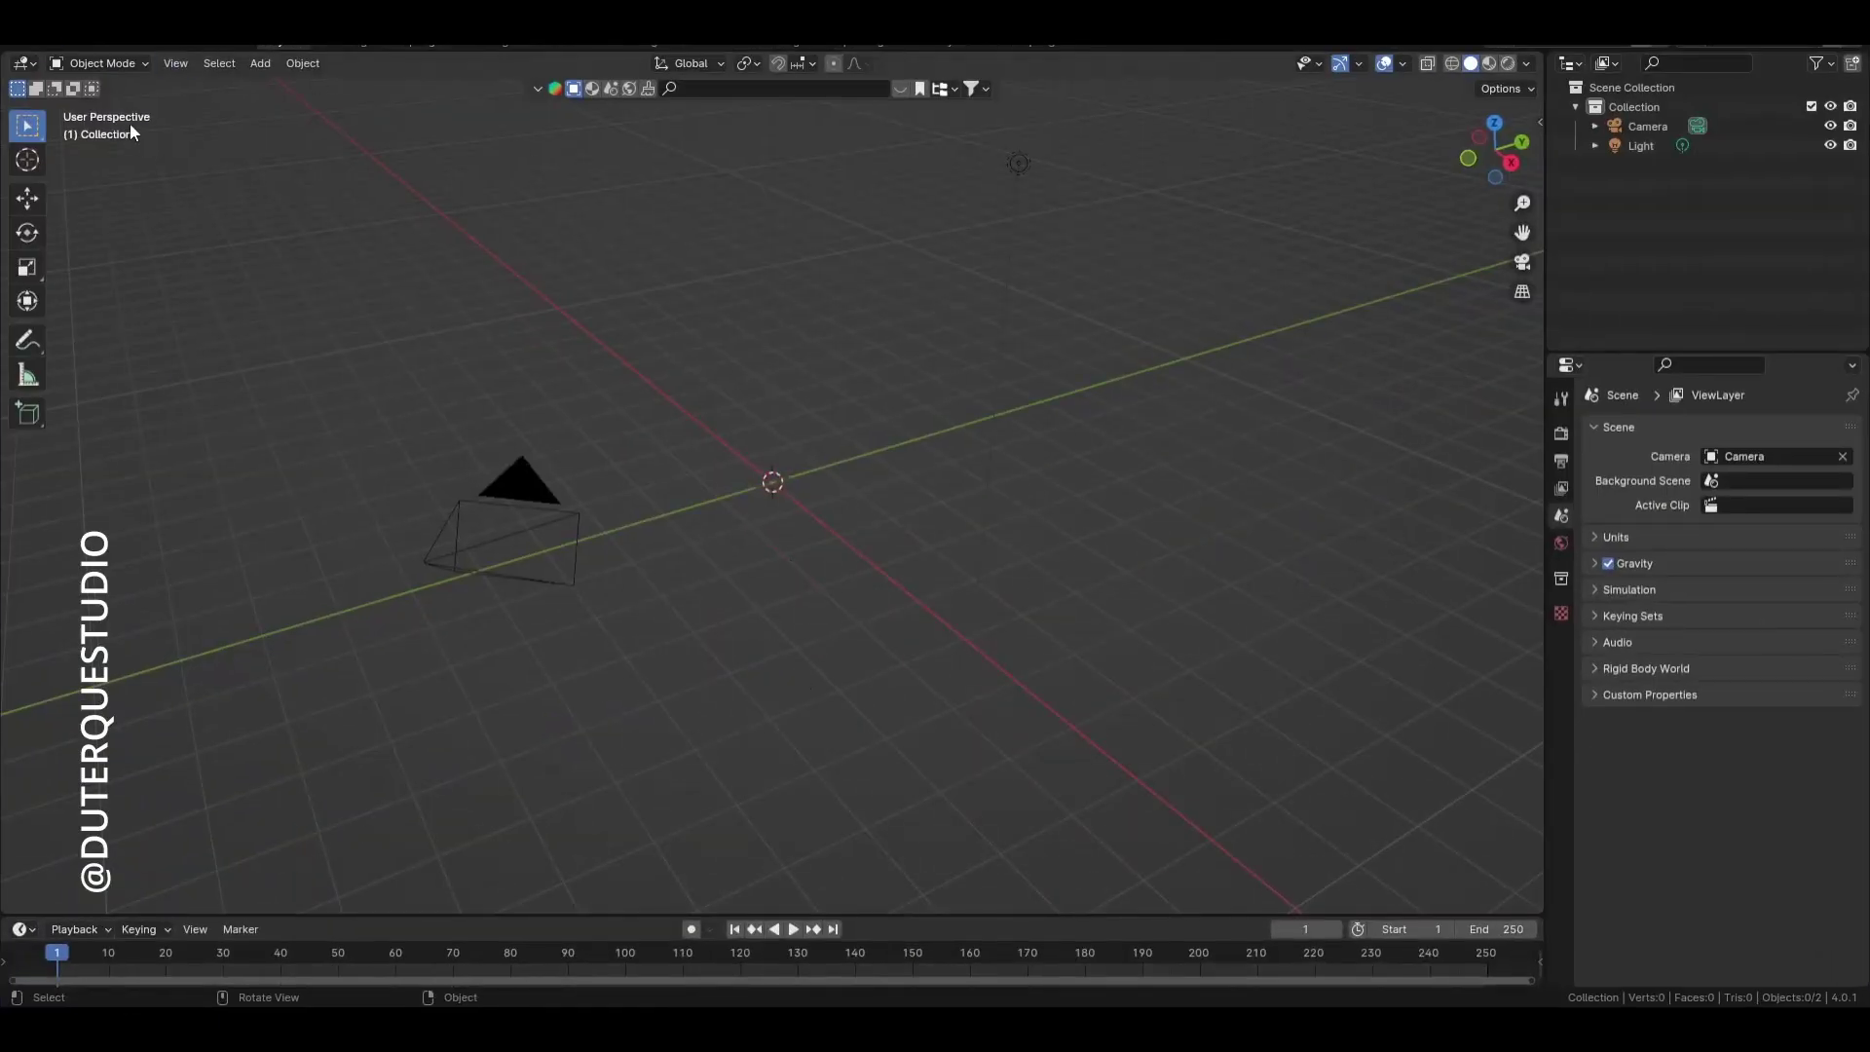
- Switch to Blender, start a Wavefront OBJ import and choose Lego.obj from the Export folder
{"action": "left_click", "coordinate": [53, 47]}
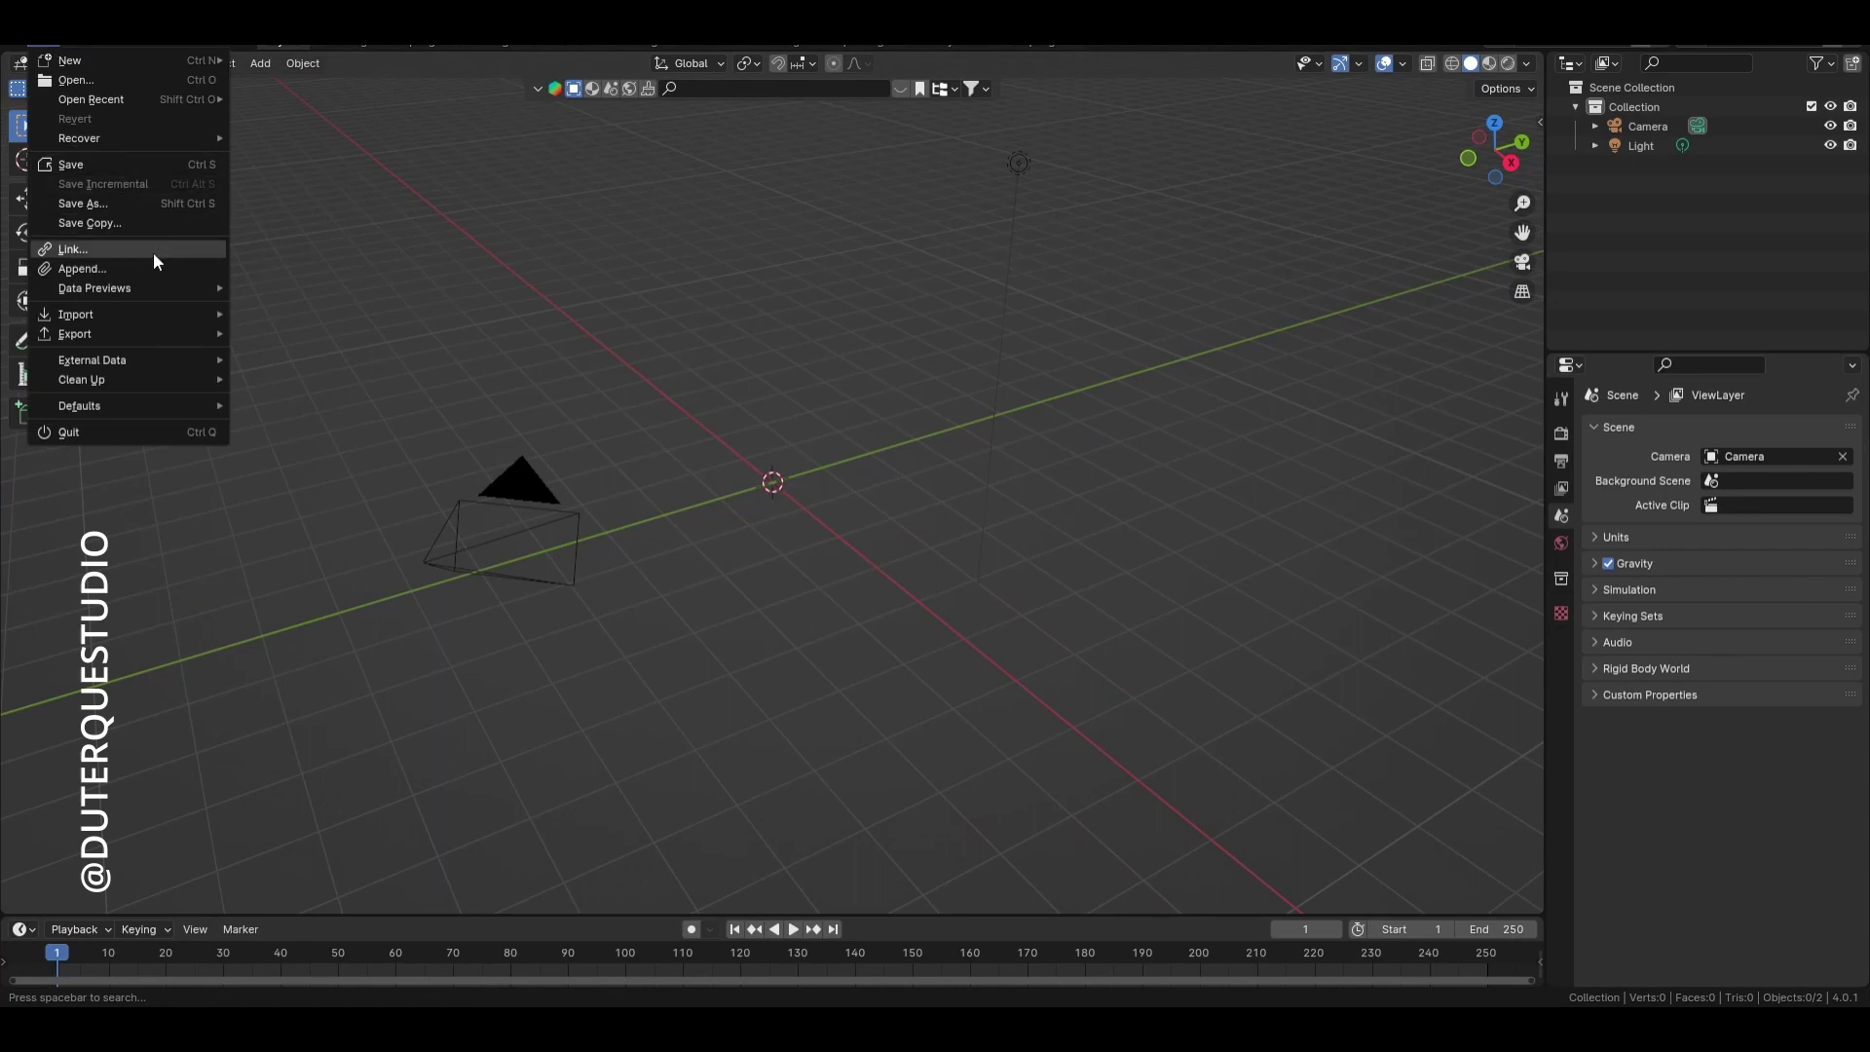
{"action": "mouse_move", "coordinate": [166, 320]}
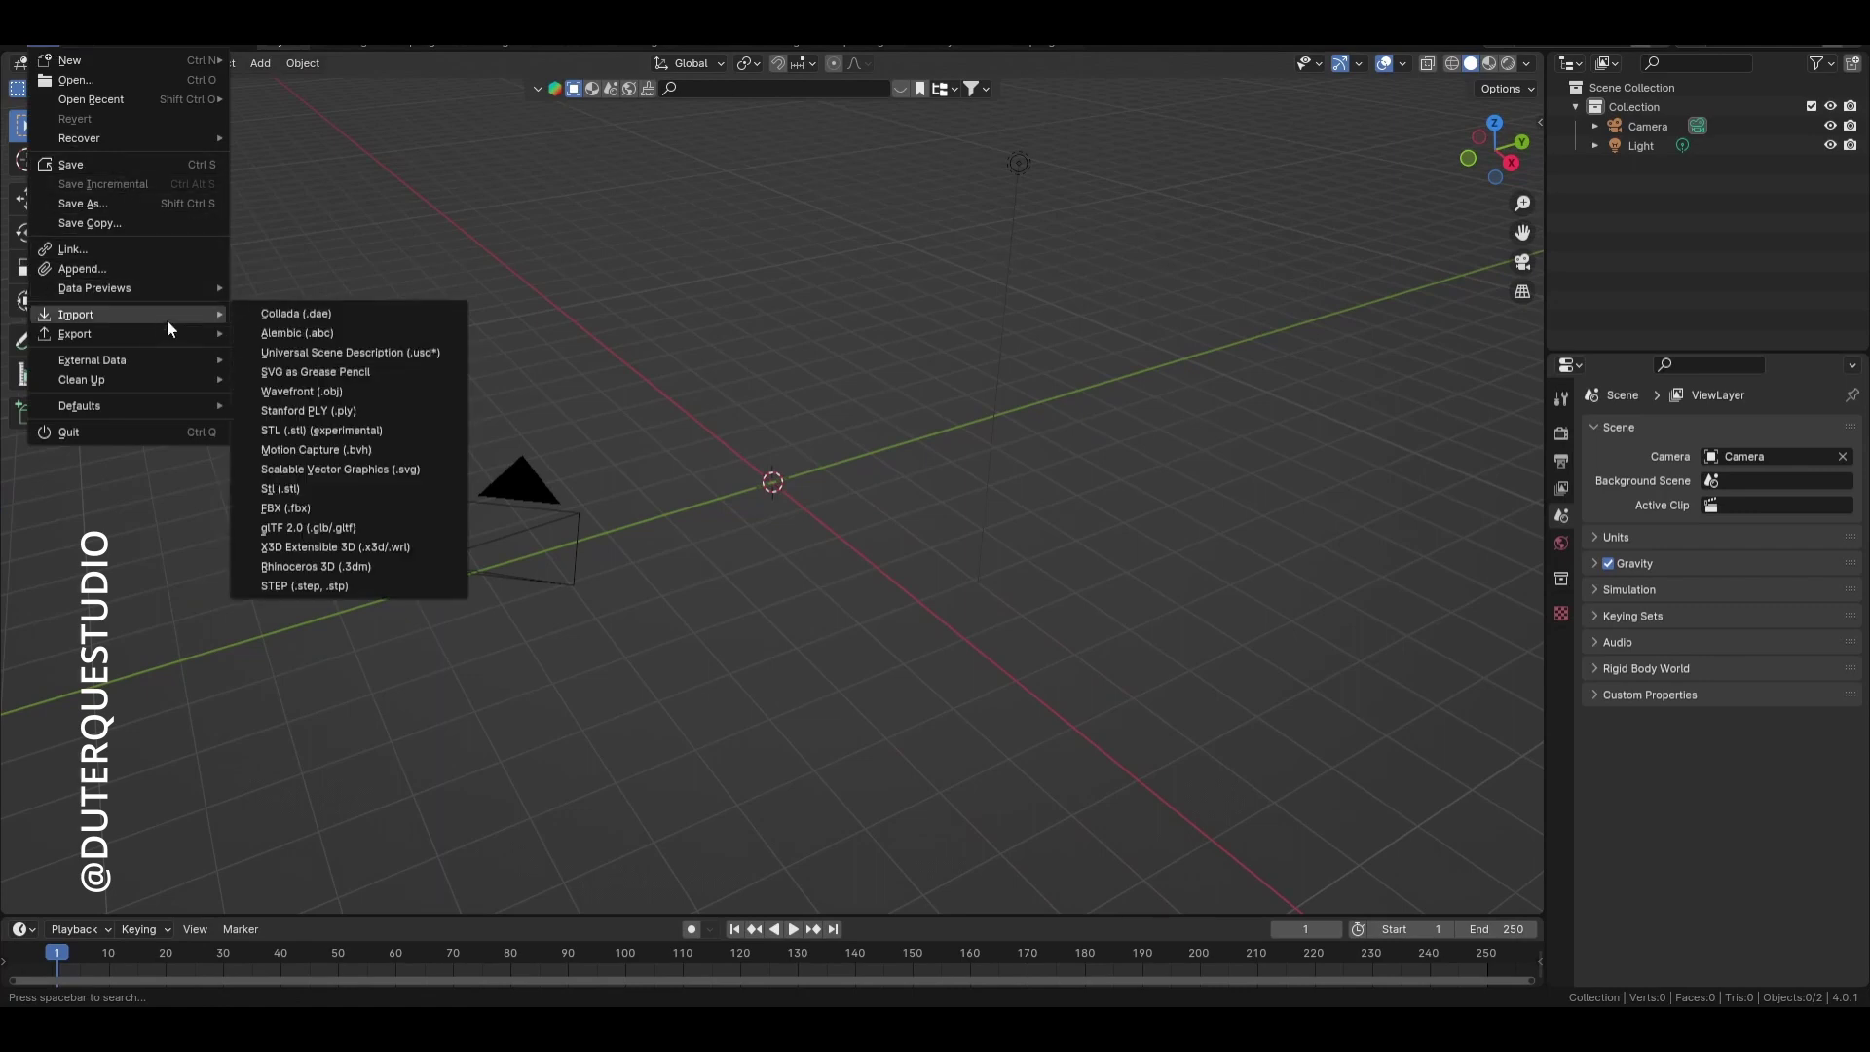
{"action": "left_click", "coordinate": [359, 391]}
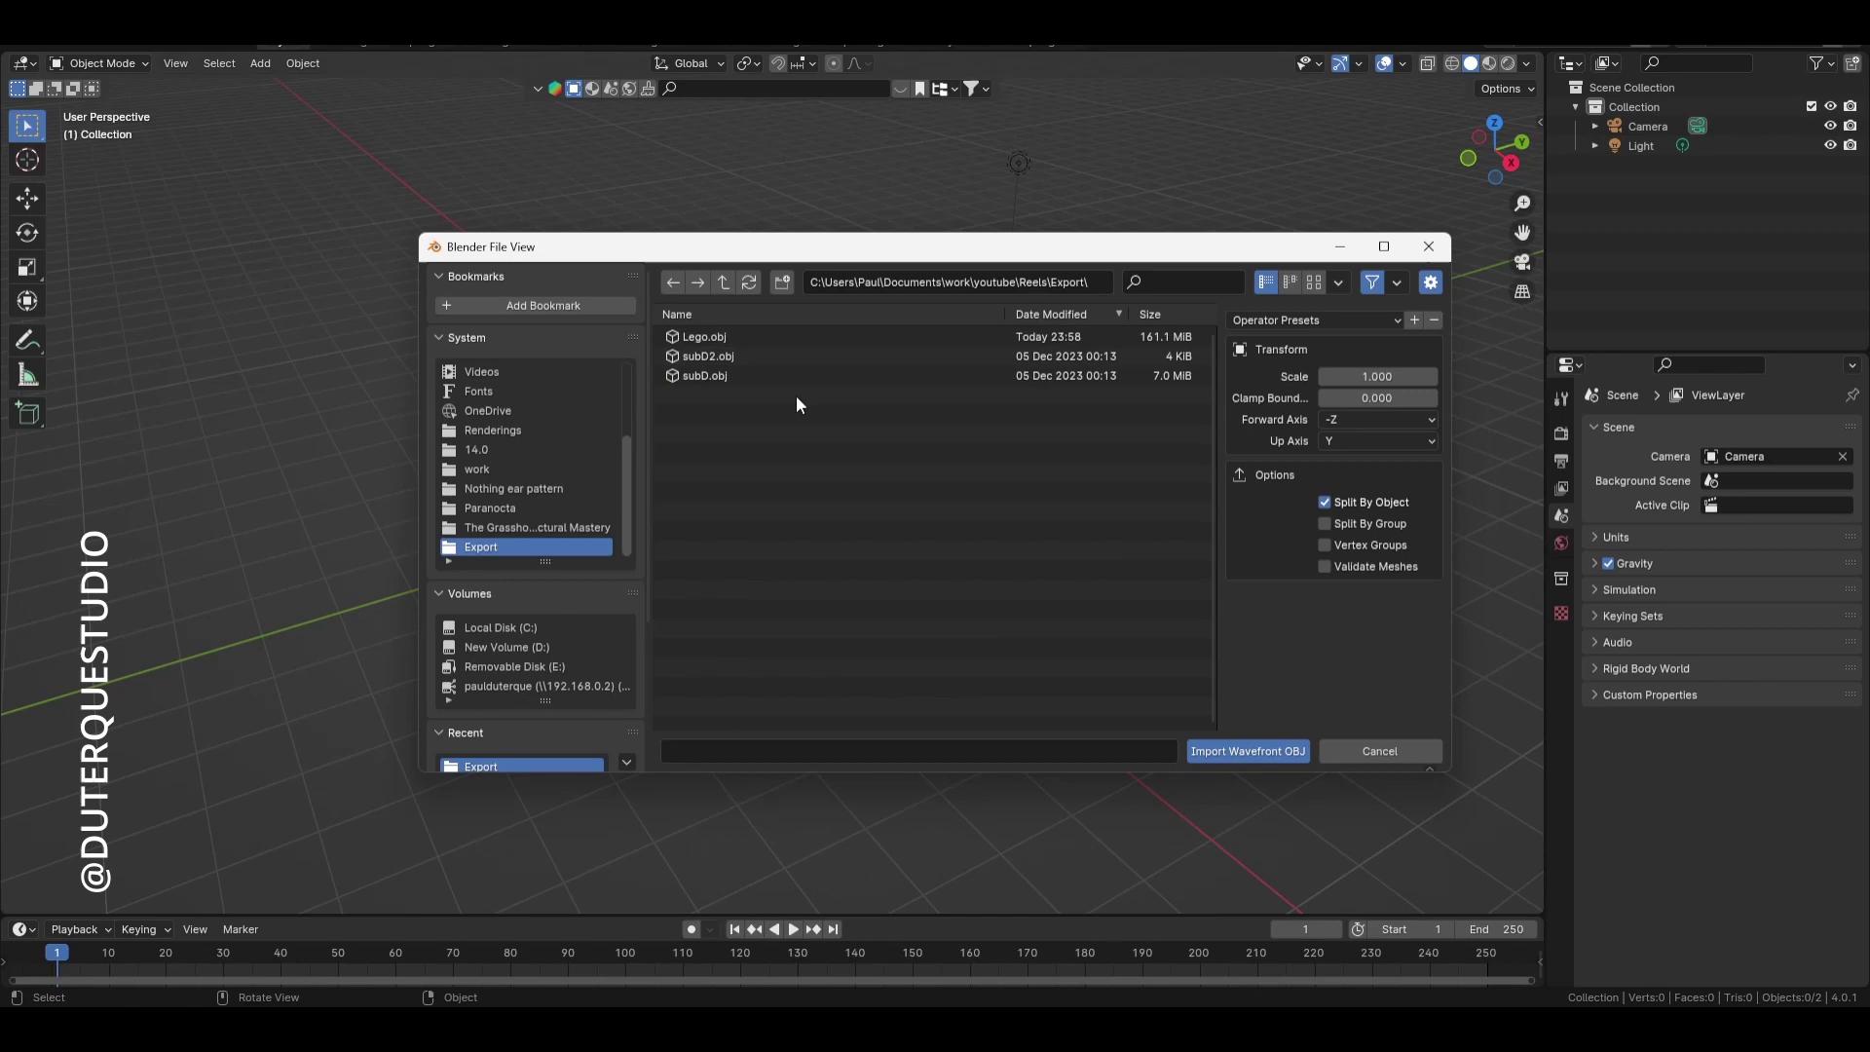
{"action": "left_click", "coordinate": [765, 337]}
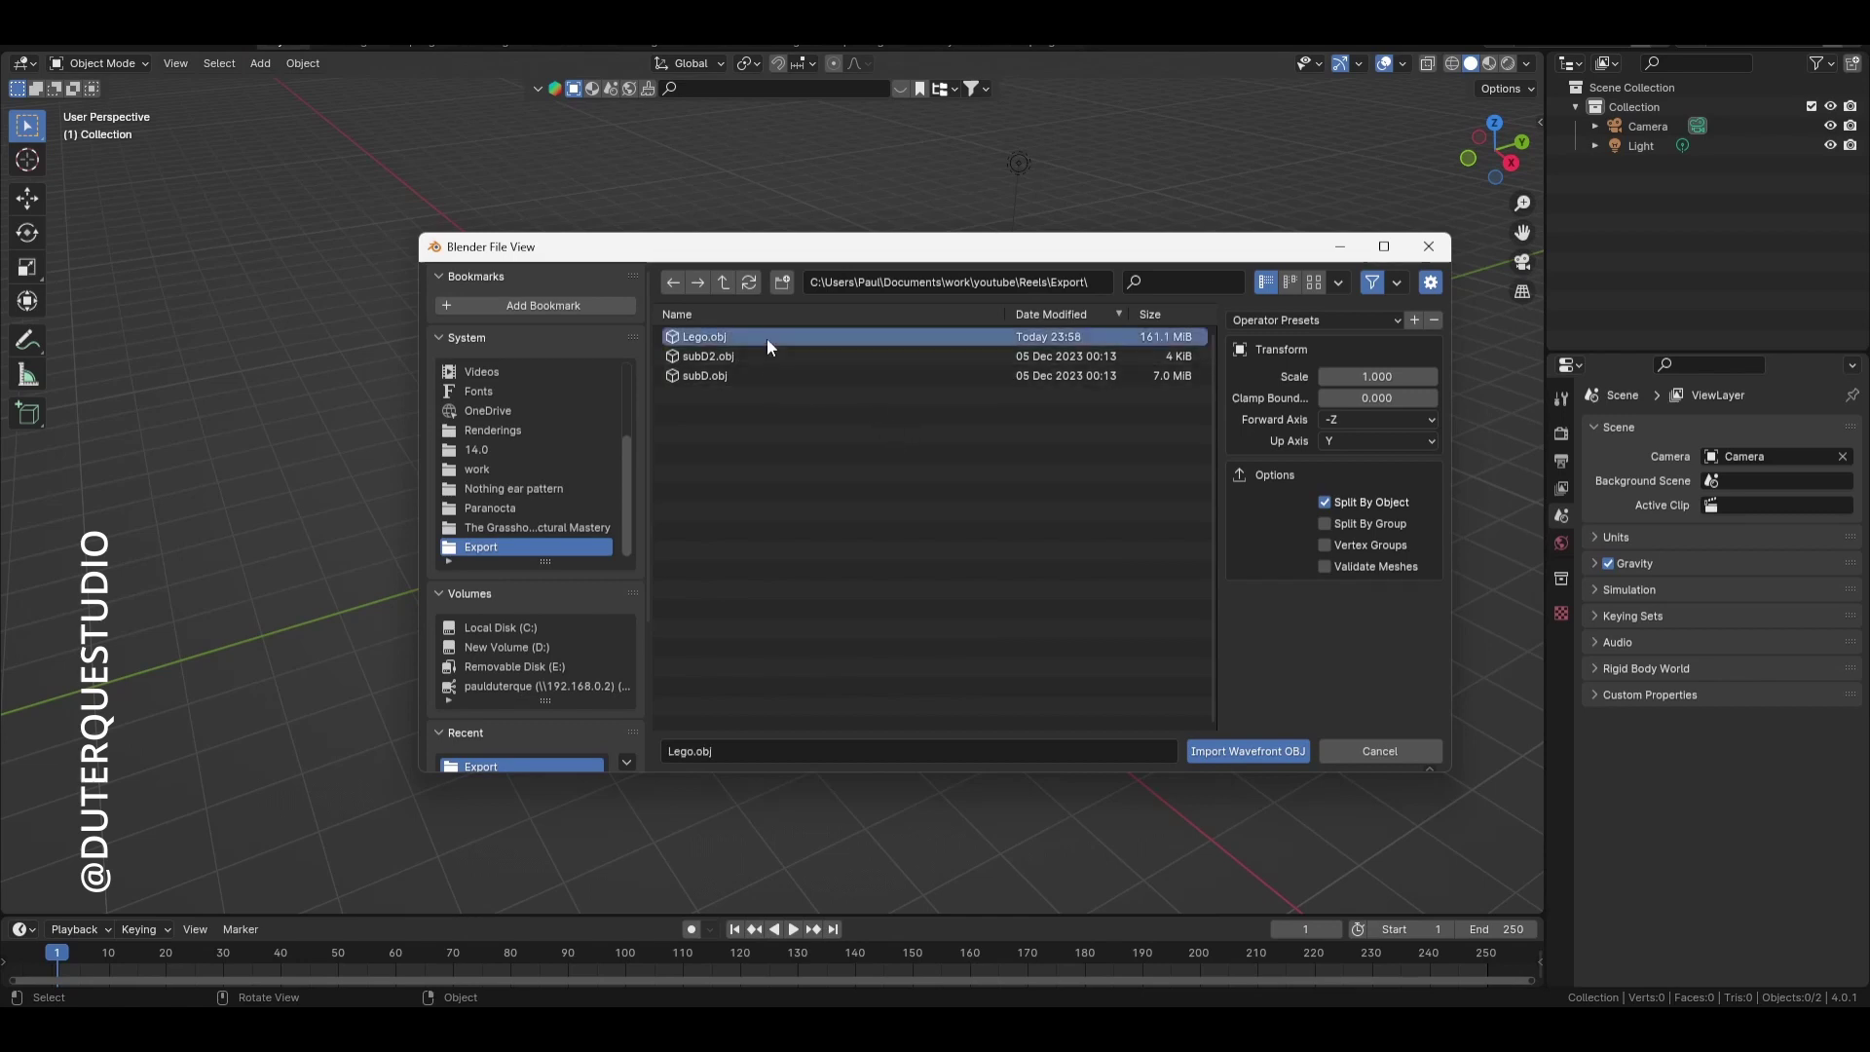
- Set the import scale to 0.001, import the car model and clear the selection
{"action": "left_click", "coordinate": [1401, 380]}
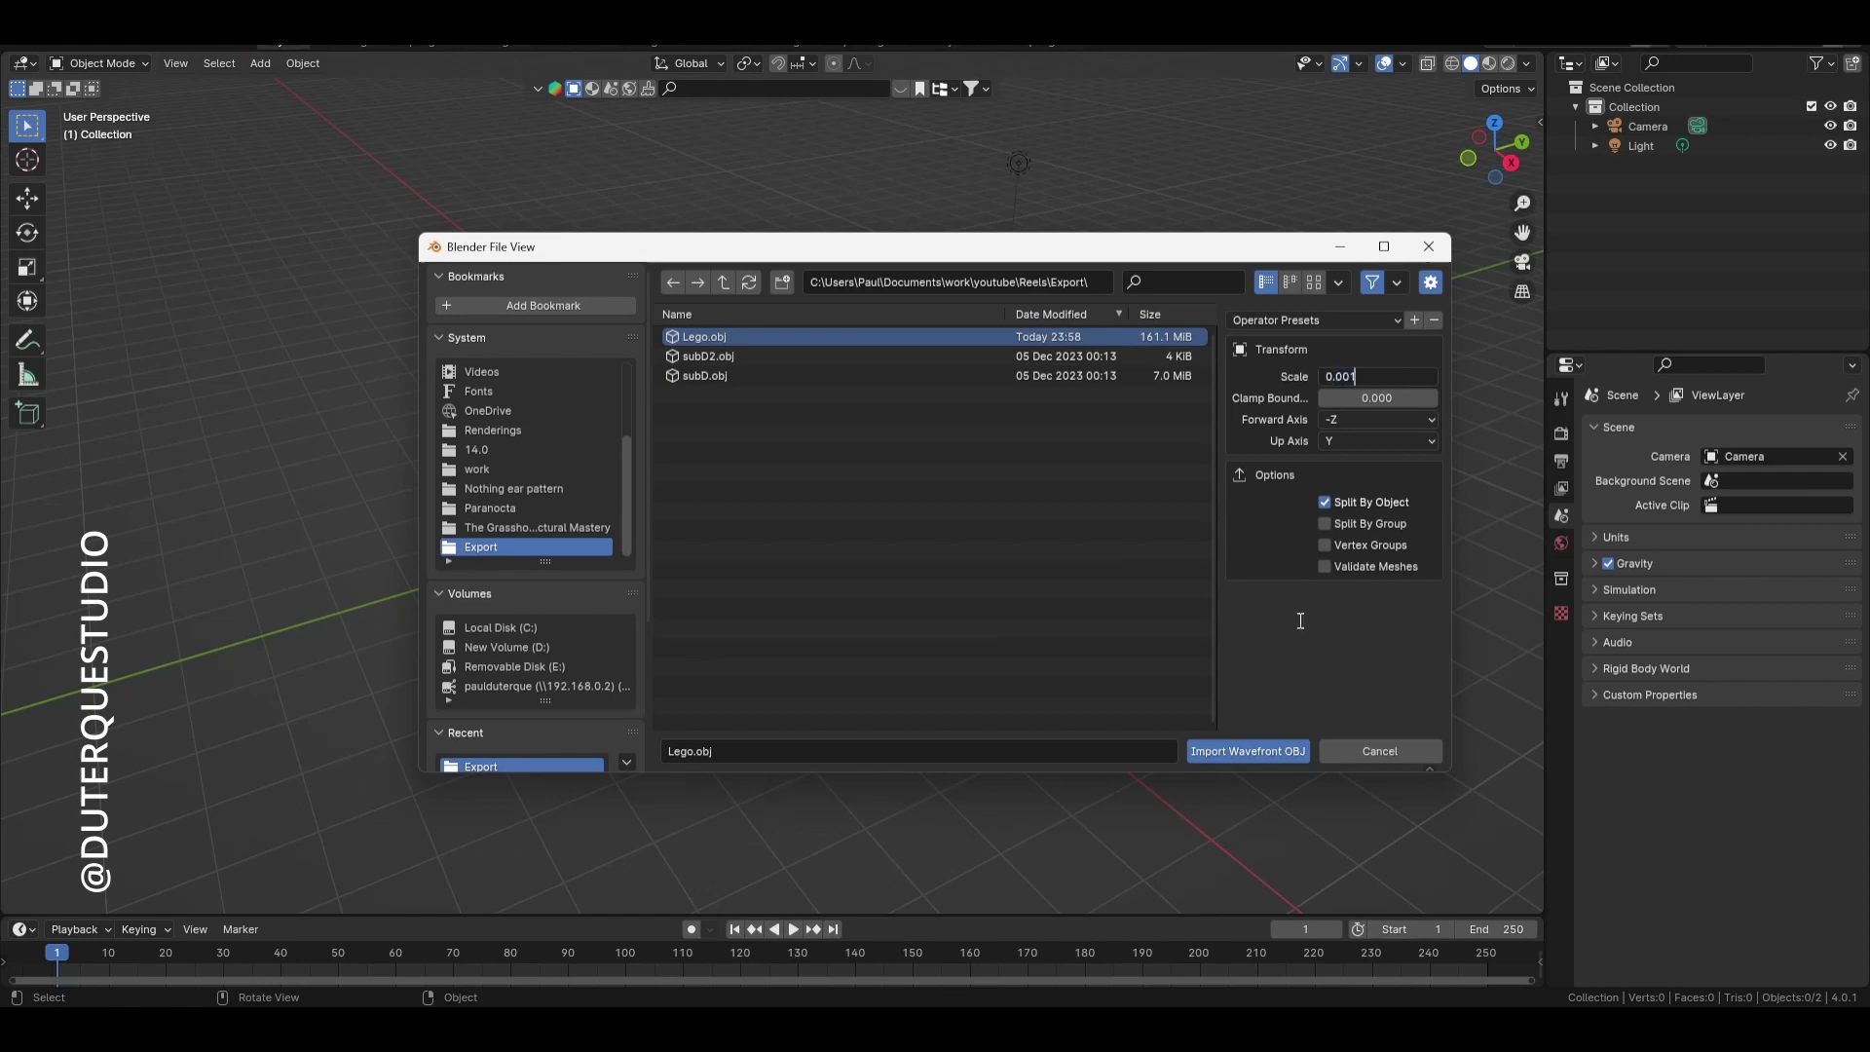
{"action": "key", "text": "Return"}
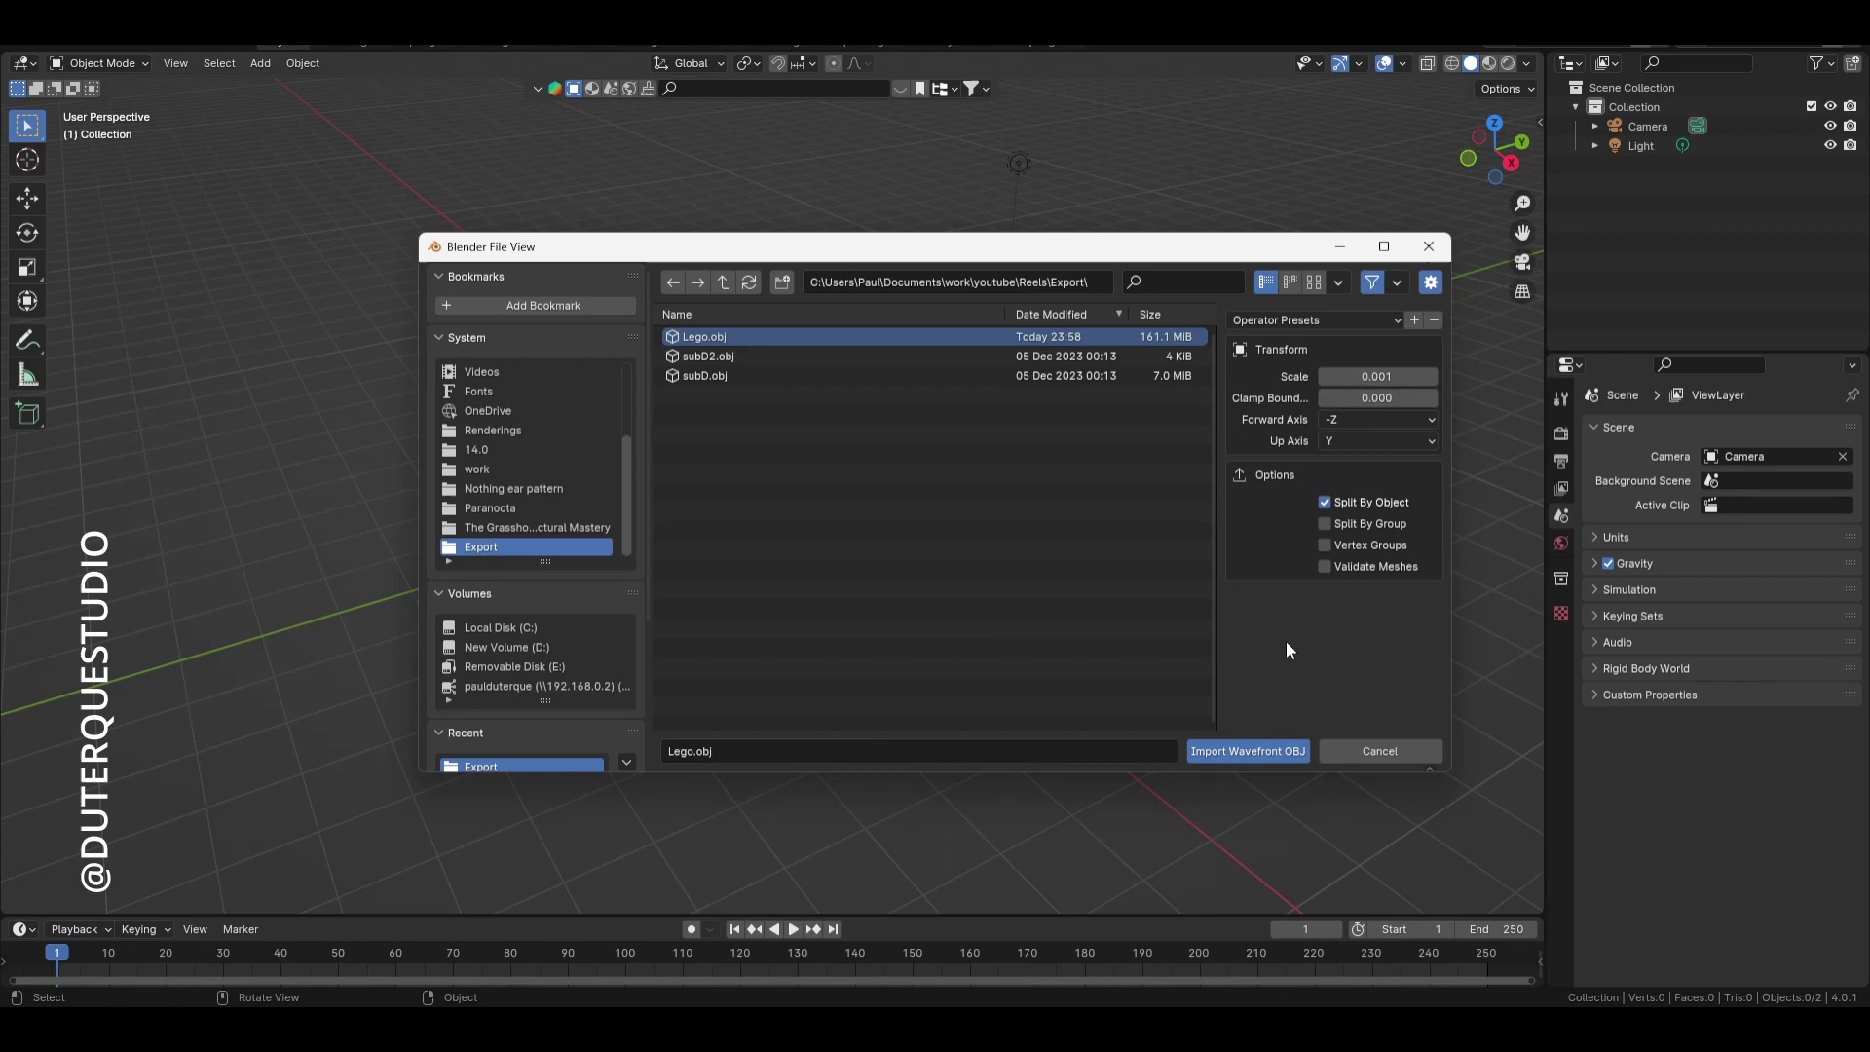
{"action": "left_click", "coordinate": [1258, 756]}
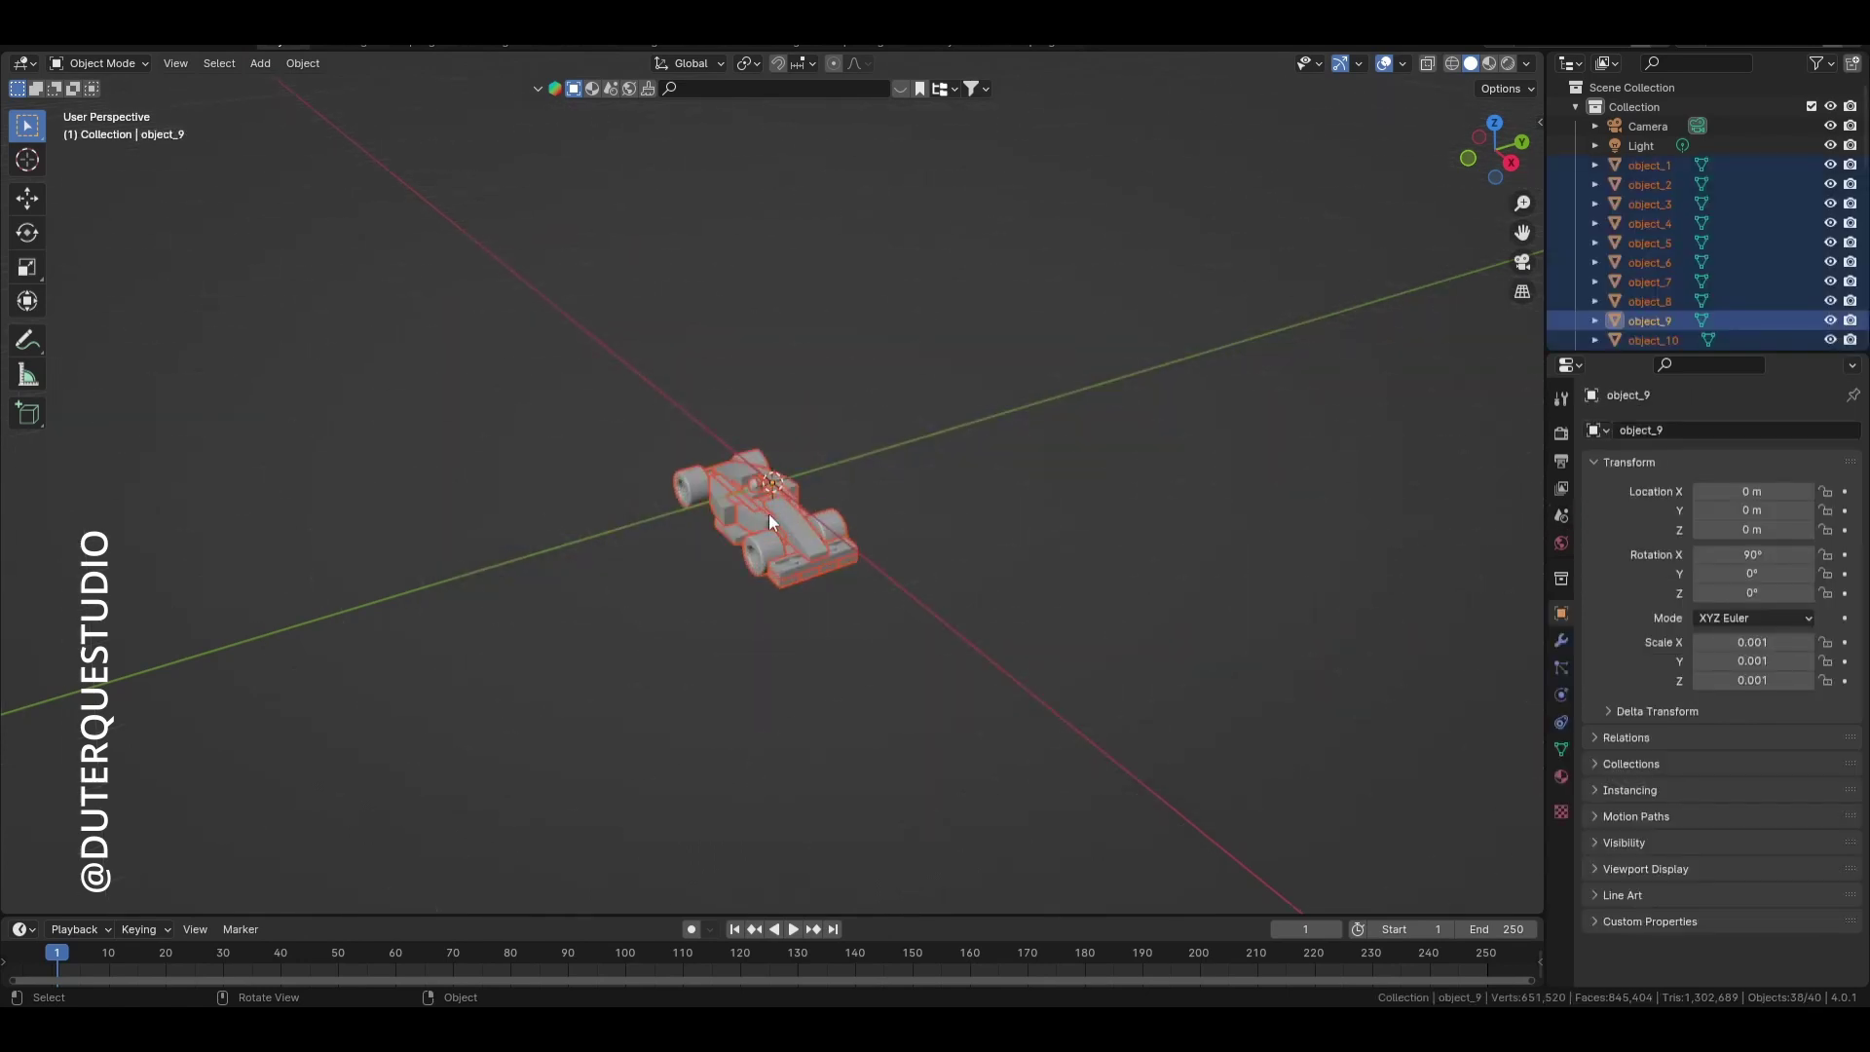
{"action": "scroll", "coordinate": [832, 545], "scroll_direction": "up", "scroll_amount": 1}
{"action": "left_click", "coordinate": [1081, 592]}
{"action": "mouse_move", "coordinate": [944, 581]}
{"action": "middle_mouse_down"}
{"action": "mouse_move", "coordinate": [828, 565]}
{"action": "mouse_move", "coordinate": [972, 570]}
{"action": "middle_mouse_up"}
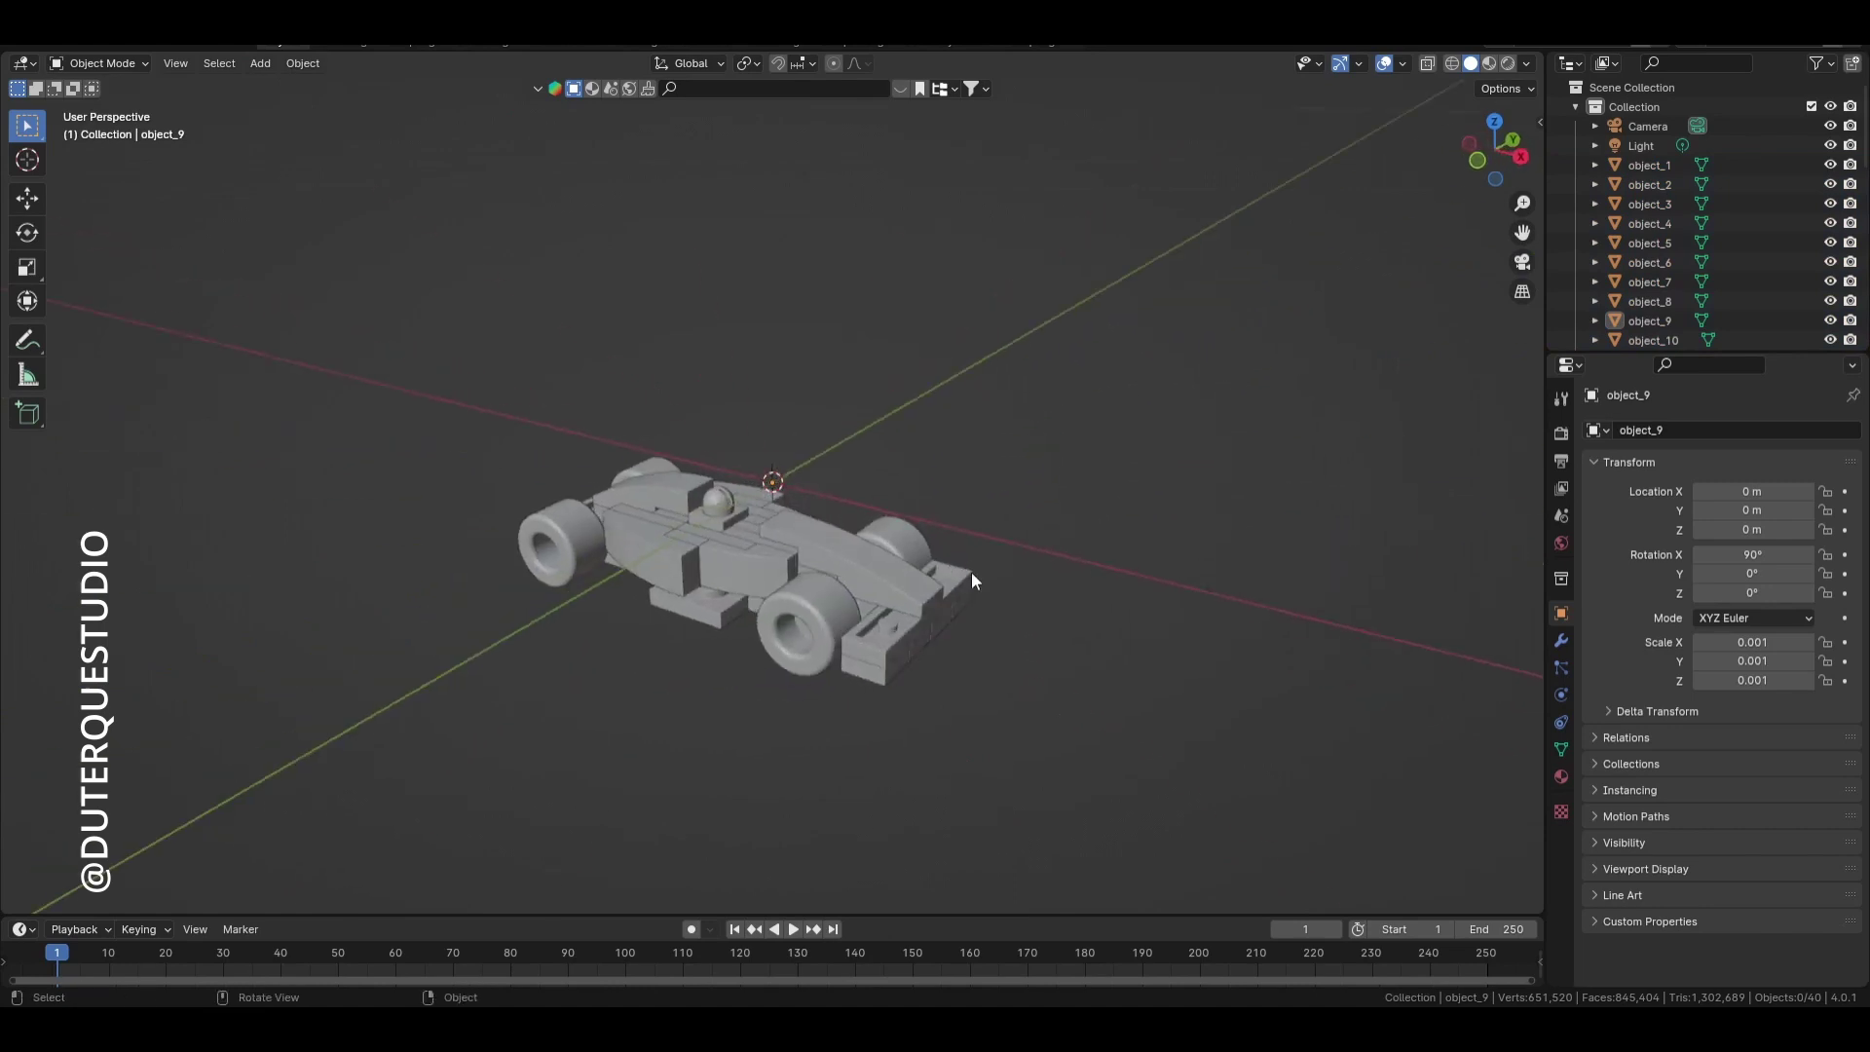
- Inspect the imported car and check that its separate parts, including the far front wheel, can be selected individually
{"action": "scroll", "coordinate": [877, 681], "scroll_direction": "down", "scroll_amount": 3}
{"action": "scroll", "coordinate": [949, 688], "scroll_direction": "up", "scroll_amount": 8}
{"action": "scroll", "coordinate": [902, 657], "scroll_direction": "down", "scroll_amount": 9}
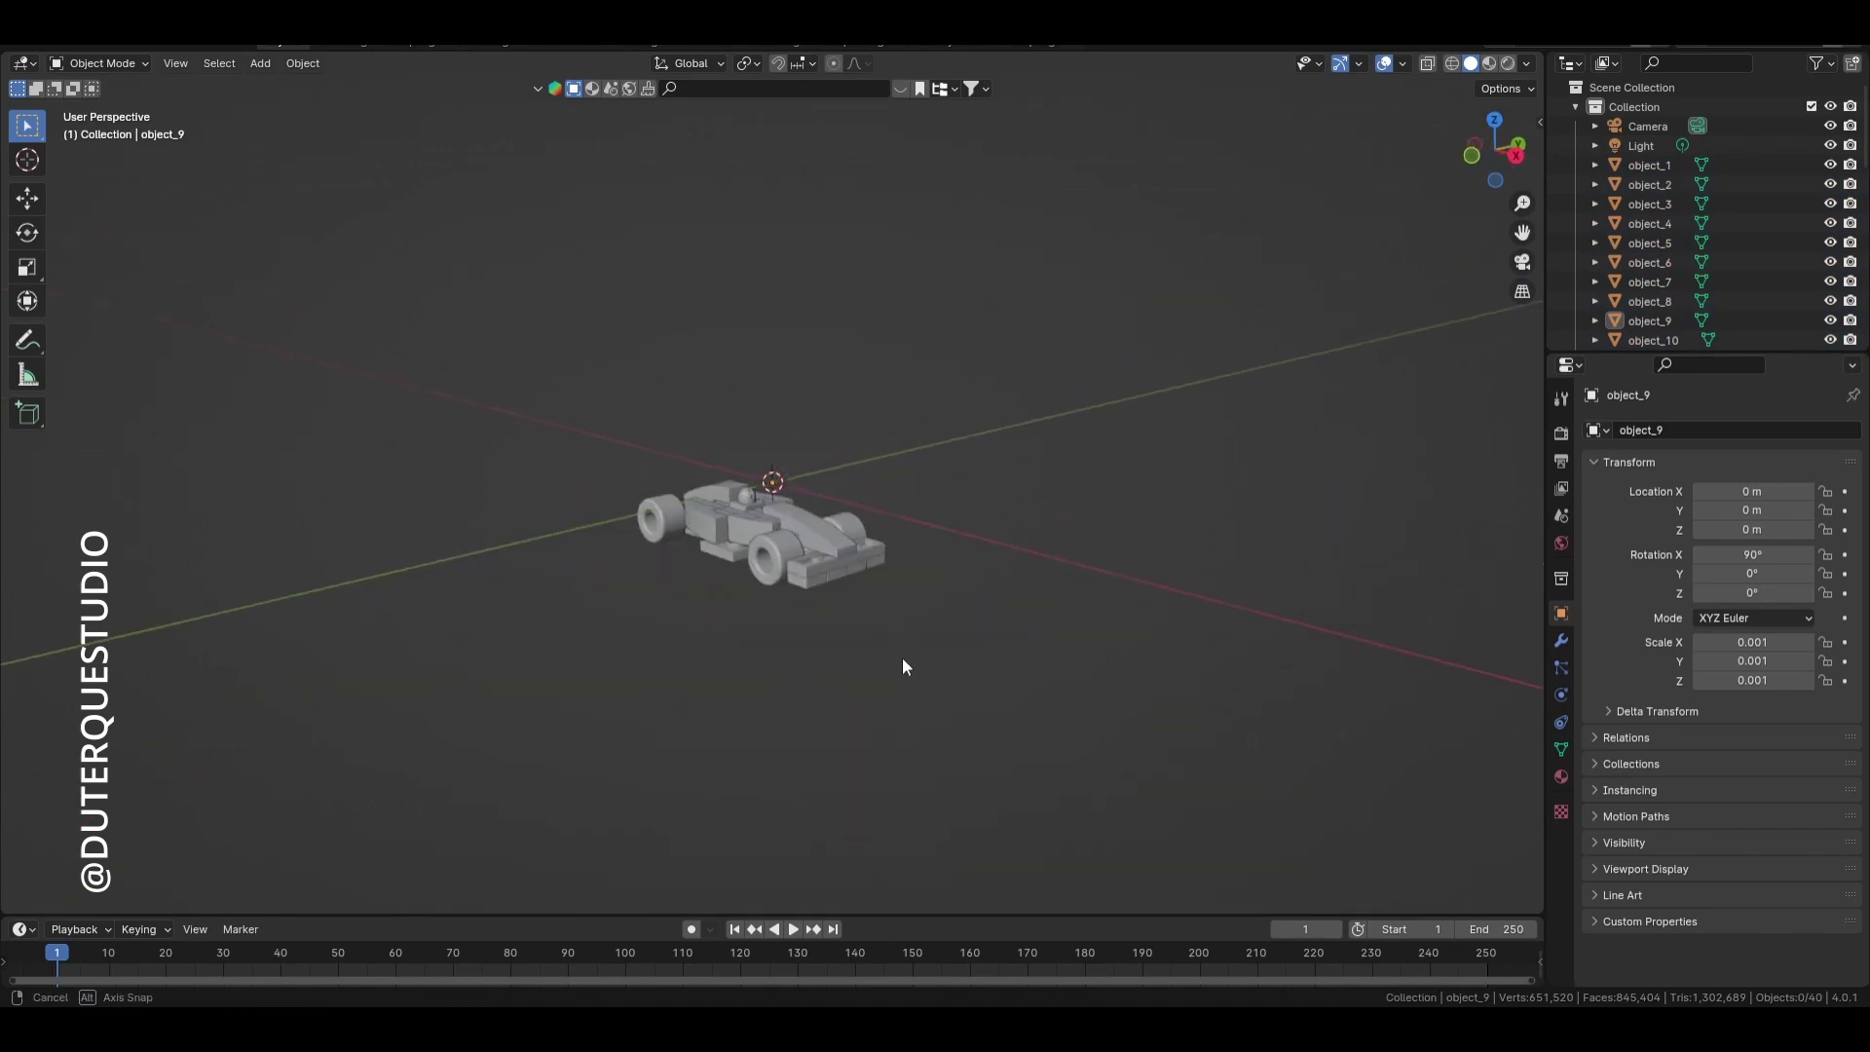
{"action": "scroll", "coordinate": [854, 589], "scroll_direction": "up", "scroll_amount": 1}
{"action": "scroll", "coordinate": [853, 586], "scroll_direction": "up", "scroll_amount": 5}
{"action": "left_click", "coordinate": [775, 581]}
{"action": "left_click", "coordinate": [783, 602]}
{"action": "middle_click_drag", "start_coordinate": [904, 716], "coordinate": [767, 705], "text": "shift"}
{"action": "left_click", "coordinate": [768, 703]}
{"action": "left_click", "coordinate": [836, 742]}
{"action": "left_click", "coordinate": [875, 662]}
{"action": "left_click", "coordinate": [925, 631]}
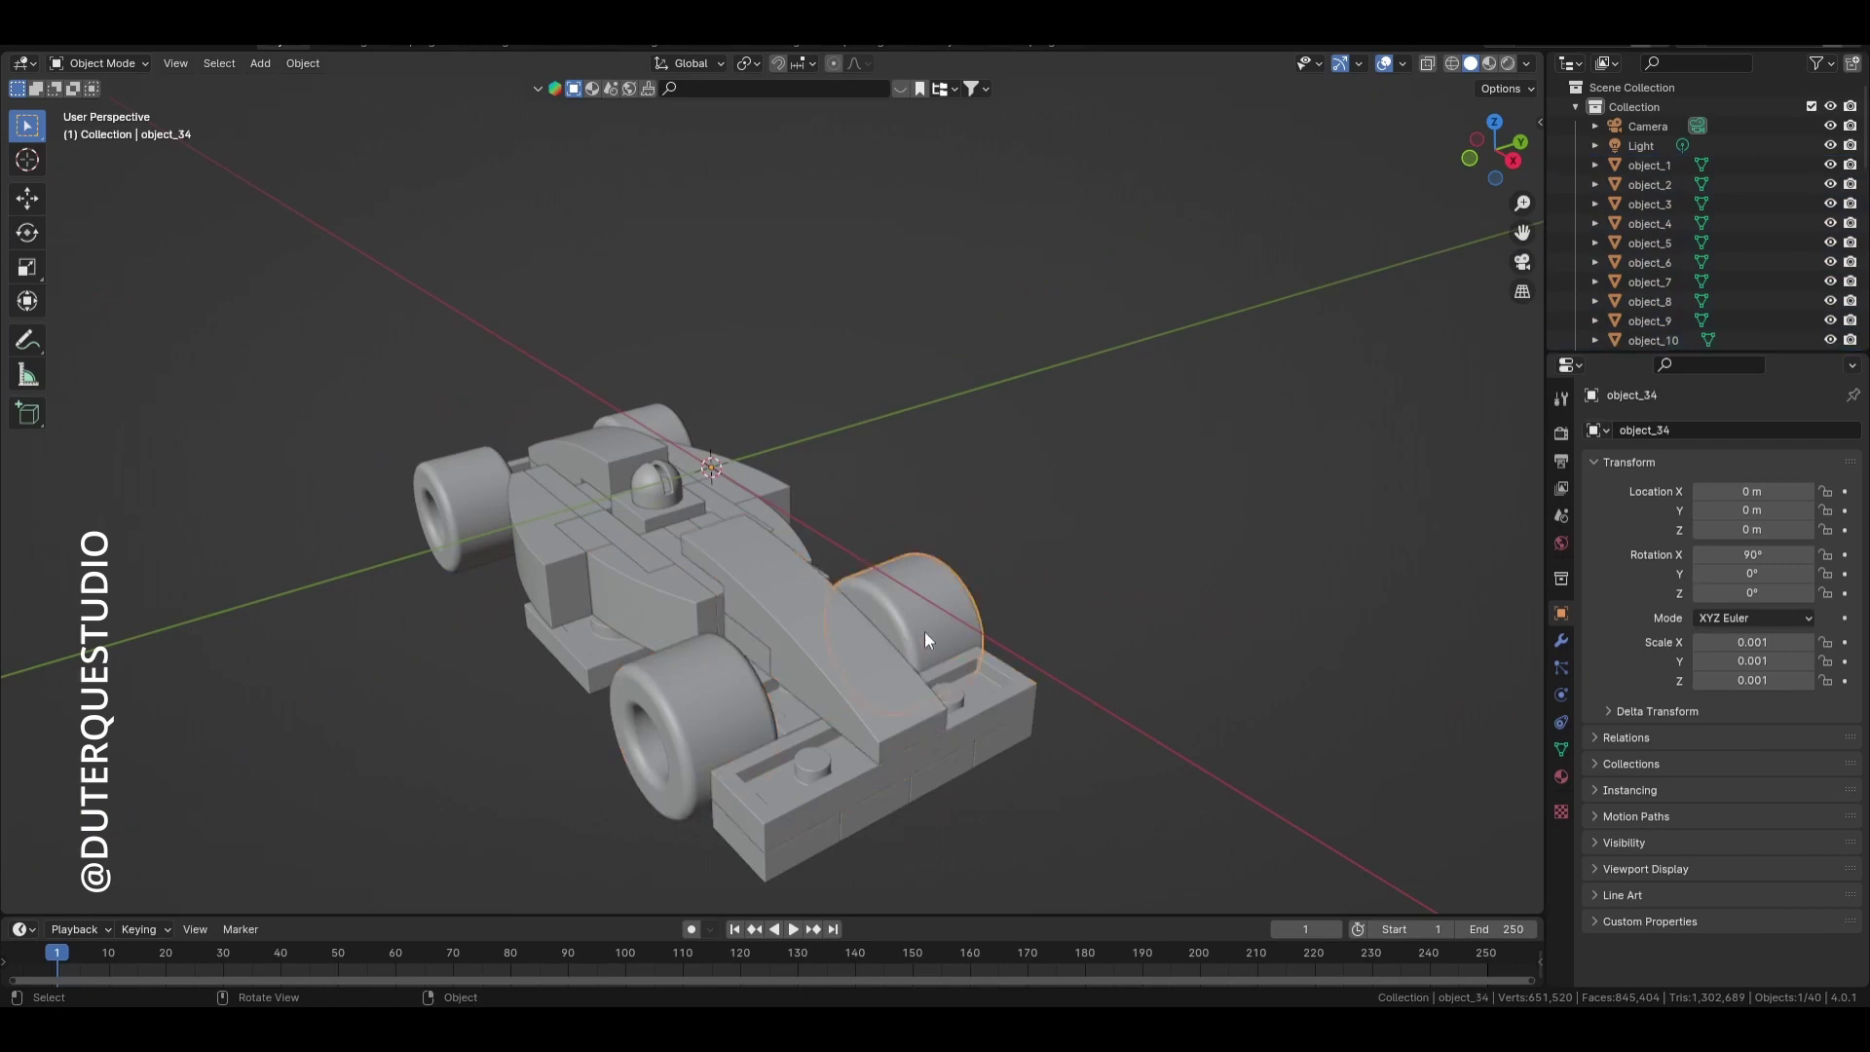
{"action": "key", "text": "g"}
{"action": "right_click", "coordinate": [914, 567]}
- Place the 3D cursor in empty space behind the car to uncover the origin point, and return to box selection
{"action": "scroll", "coordinate": [715, 463], "scroll_direction": "up", "scroll_amount": 3}
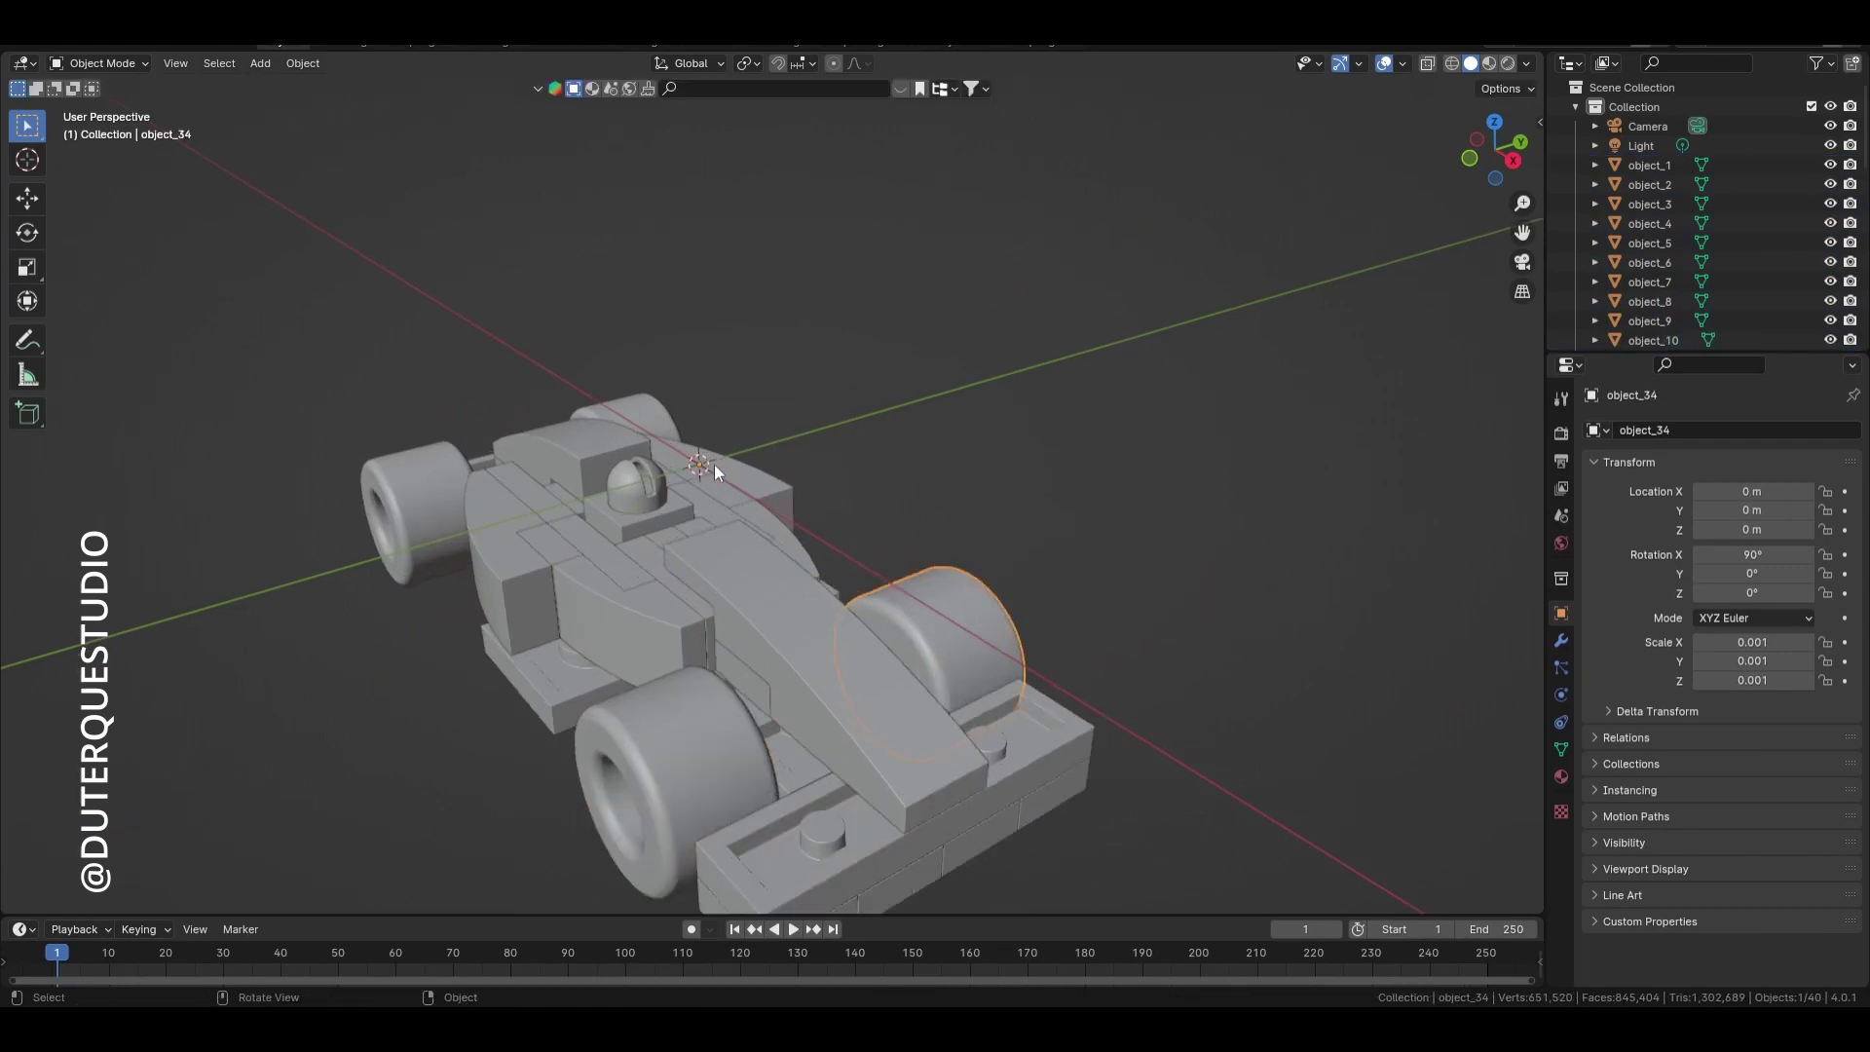
{"action": "left_click", "coordinate": [28, 160]}
{"action": "left_click", "coordinate": [1069, 314]}
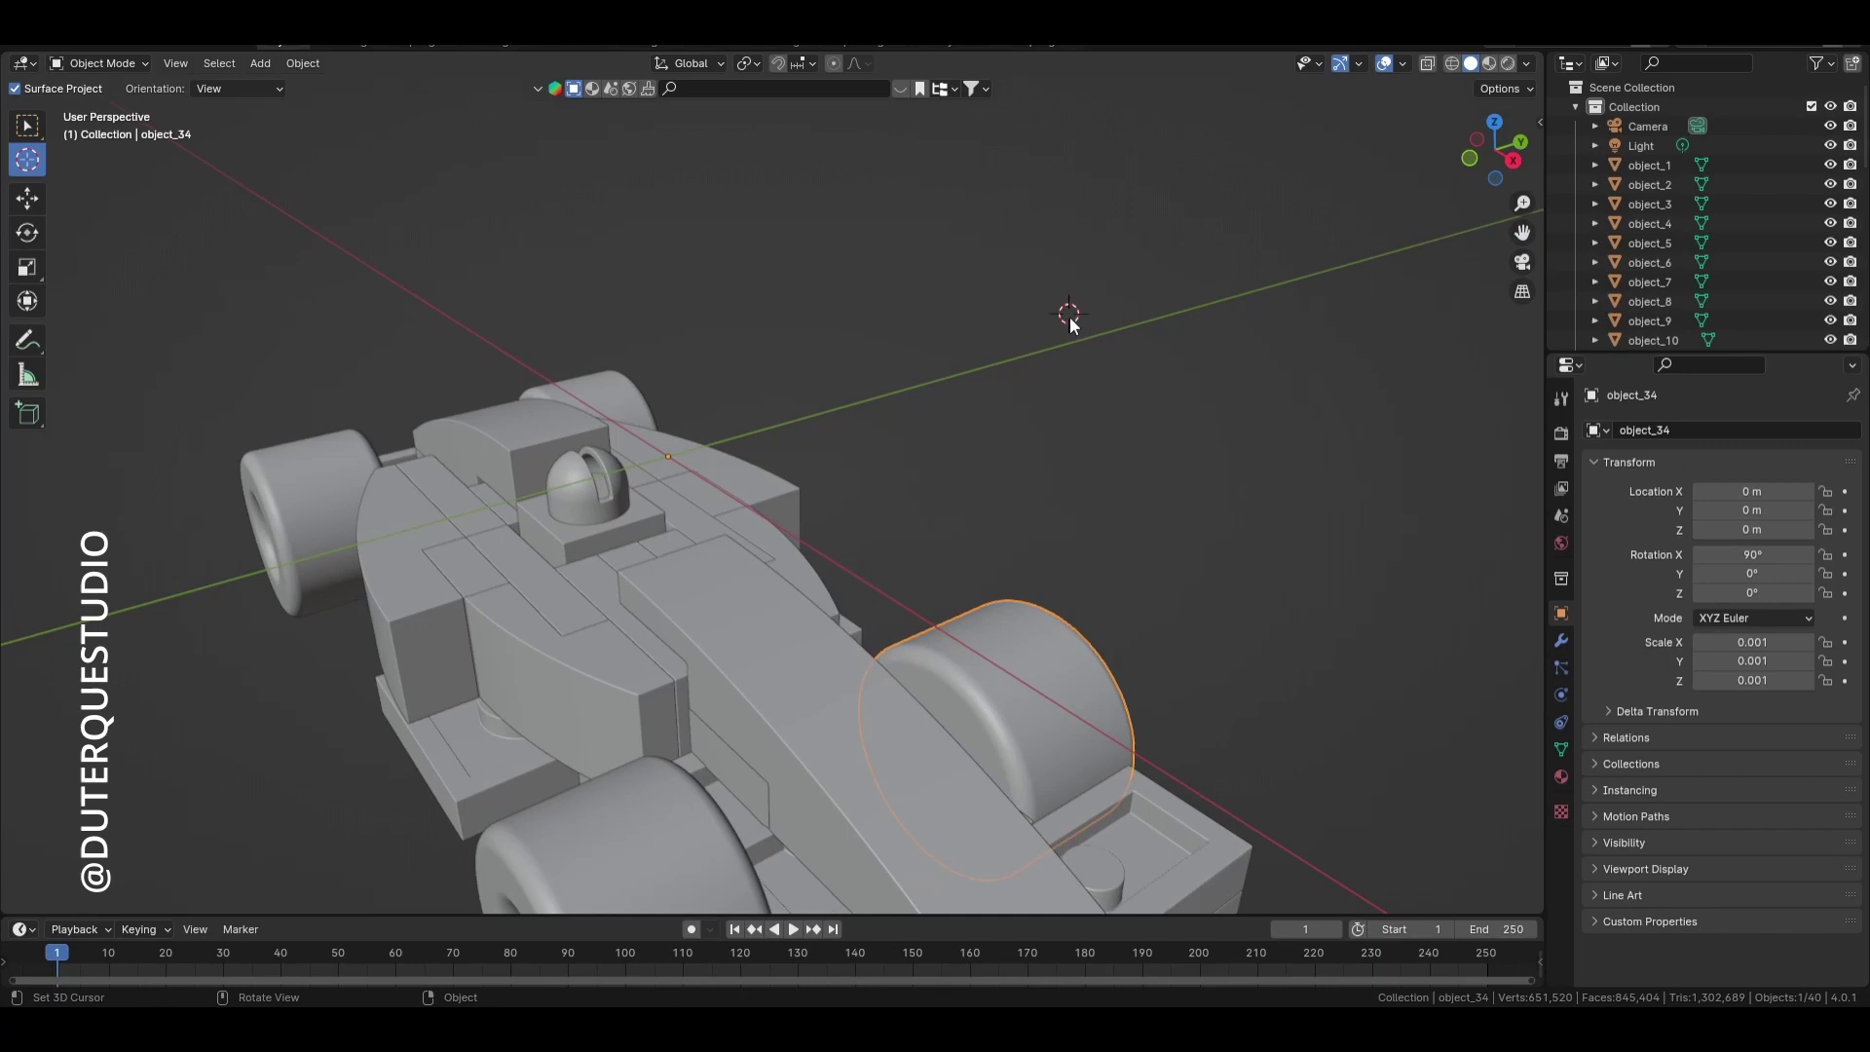
{"action": "left_click", "coordinate": [27, 125]}
- Examine the origin point's position relative to the world axes and the car by selecting several body parts from different angles
{"action": "scroll", "coordinate": [679, 462], "scroll_direction": "up", "scroll_amount": 2}
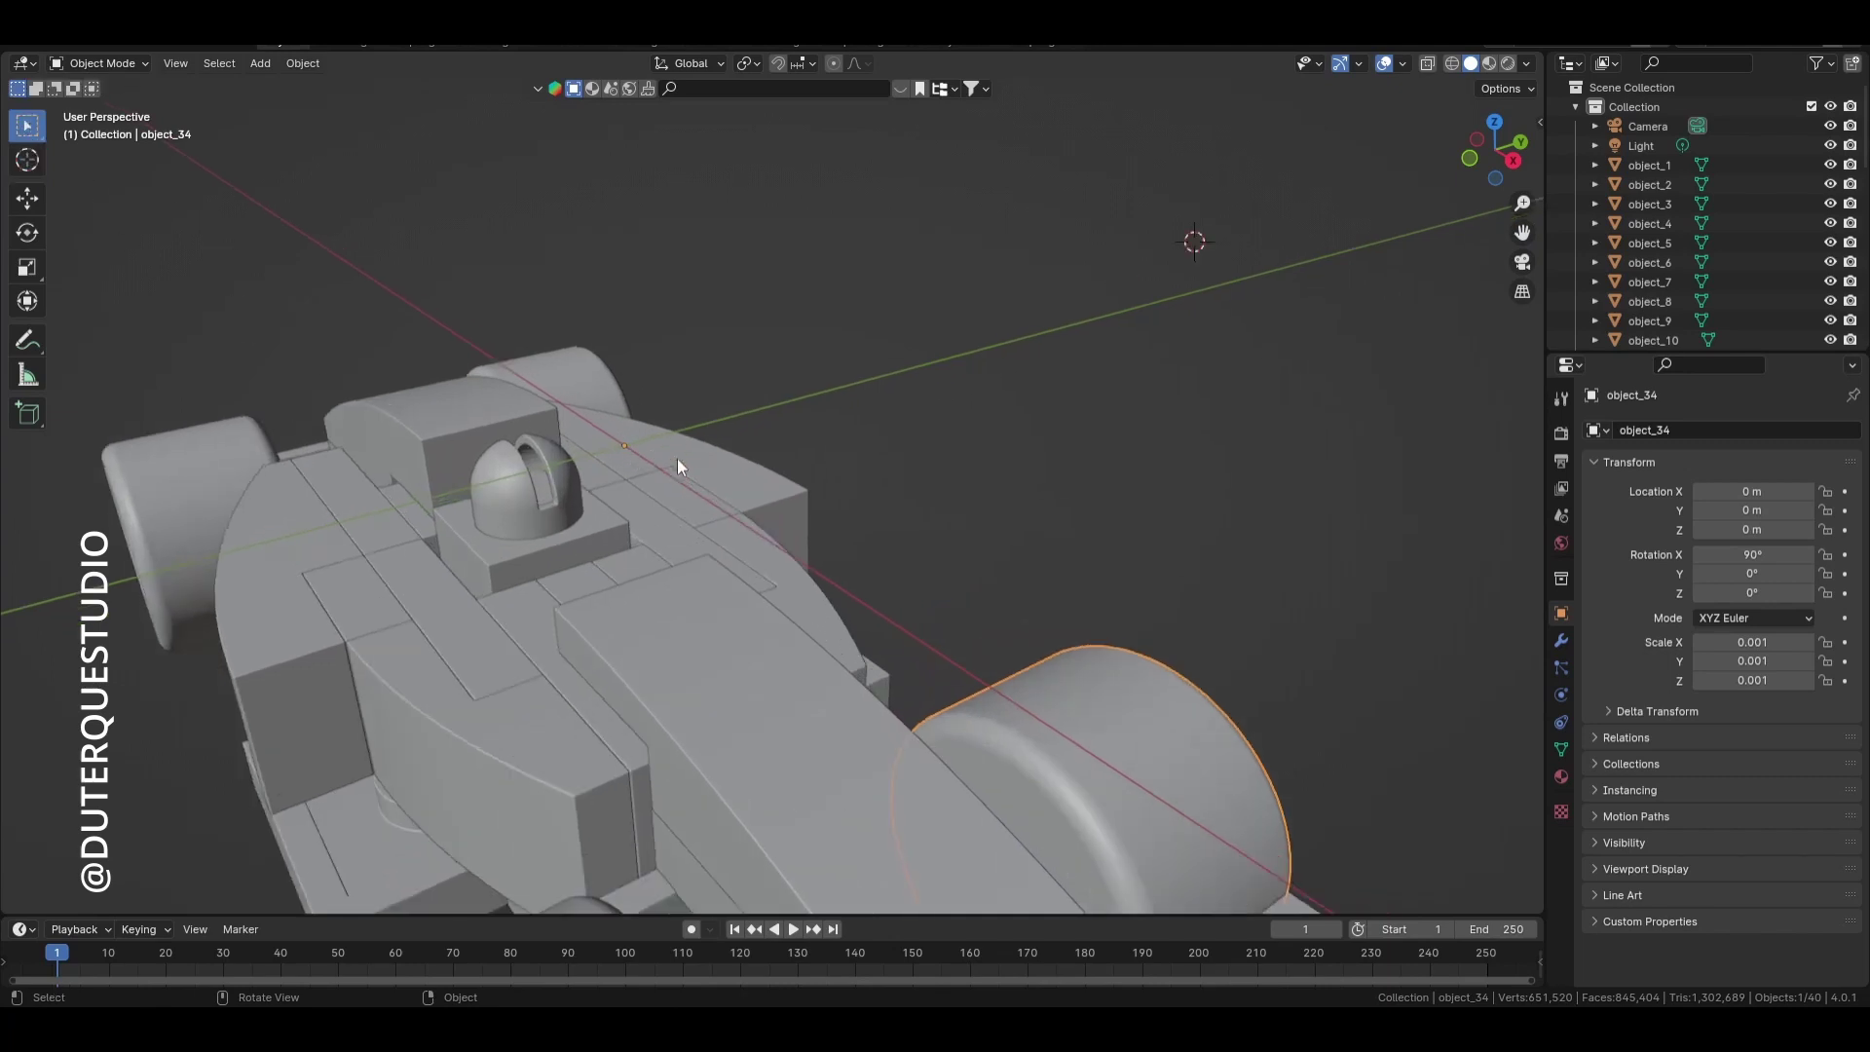
{"action": "scroll", "coordinate": [683, 492], "scroll_direction": "down", "scroll_amount": 4}
{"action": "middle_click_drag", "start_coordinate": [691, 523], "coordinate": [651, 516]}
{"action": "scroll", "coordinate": [692, 475], "scroll_direction": "up", "scroll_amount": 4}
{"action": "scroll", "coordinate": [658, 443], "scroll_direction": "down", "scroll_amount": 4}
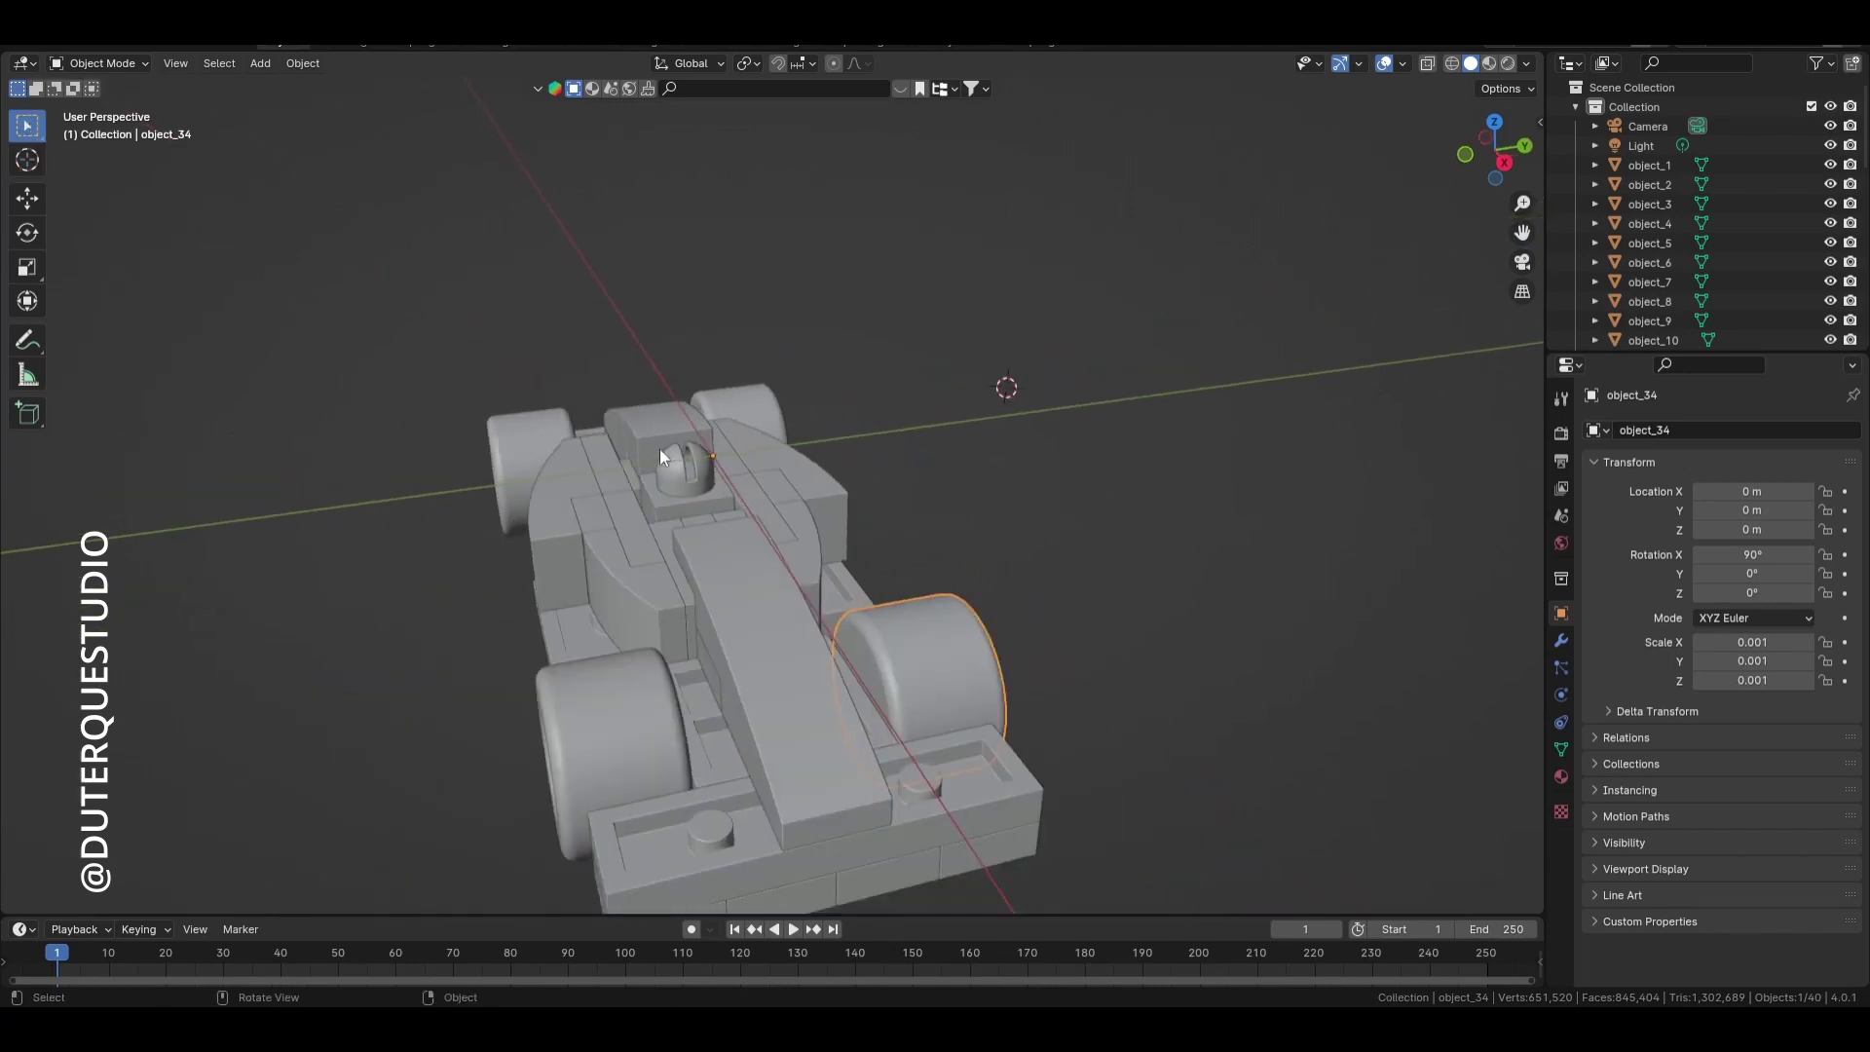
{"action": "scroll", "coordinate": [658, 448], "scroll_direction": "up", "scroll_amount": 4}
{"action": "middle_click_drag", "start_coordinate": [660, 448], "coordinate": [736, 509]}
{"action": "scroll", "coordinate": [834, 510], "scroll_direction": "down", "scroll_amount": 3}
{"action": "key", "text": "a"}
{"action": "left_click", "coordinate": [568, 571]}
{"action": "scroll", "coordinate": [728, 477], "scroll_direction": "up", "scroll_amount": 3}
{"action": "left_click", "coordinate": [693, 468]}
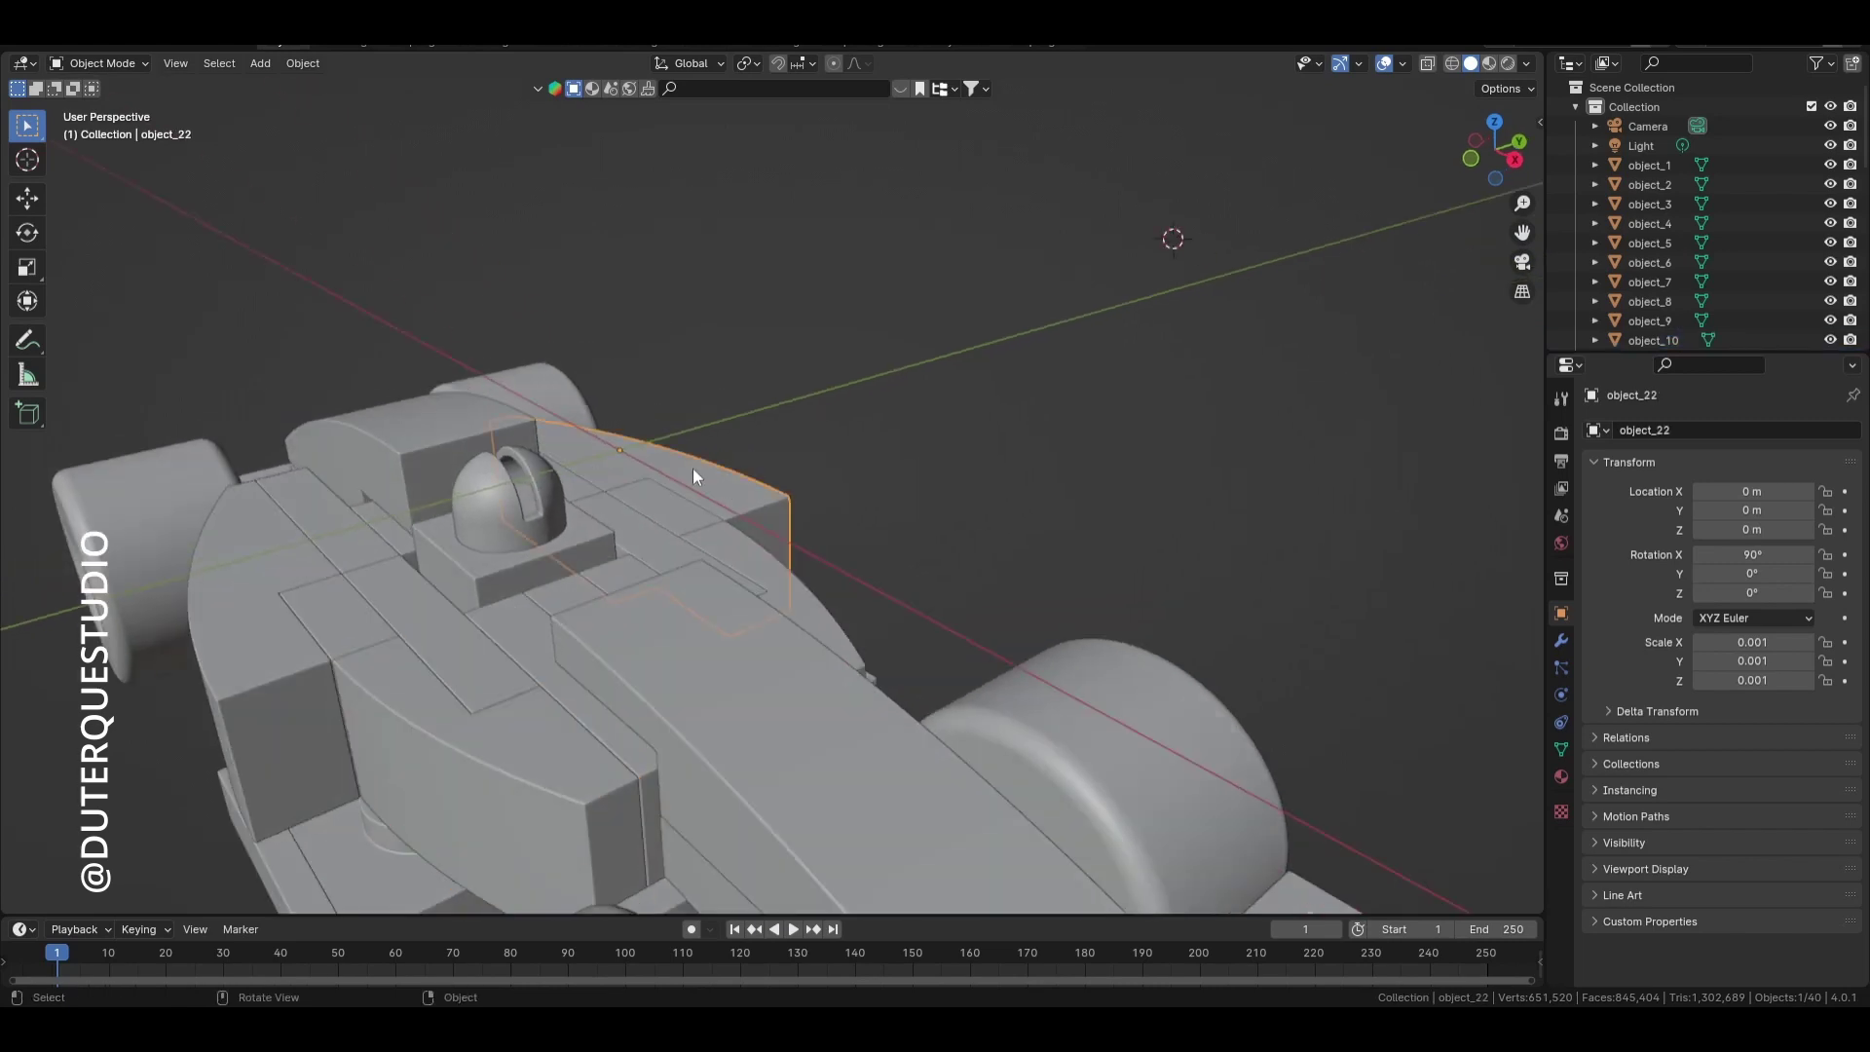
{"action": "scroll", "coordinate": [633, 446], "scroll_direction": "down", "scroll_amount": 4}
{"action": "middle_click_drag", "start_coordinate": [622, 443], "coordinate": [610, 682]}
{"action": "left_click", "coordinate": [645, 588]}
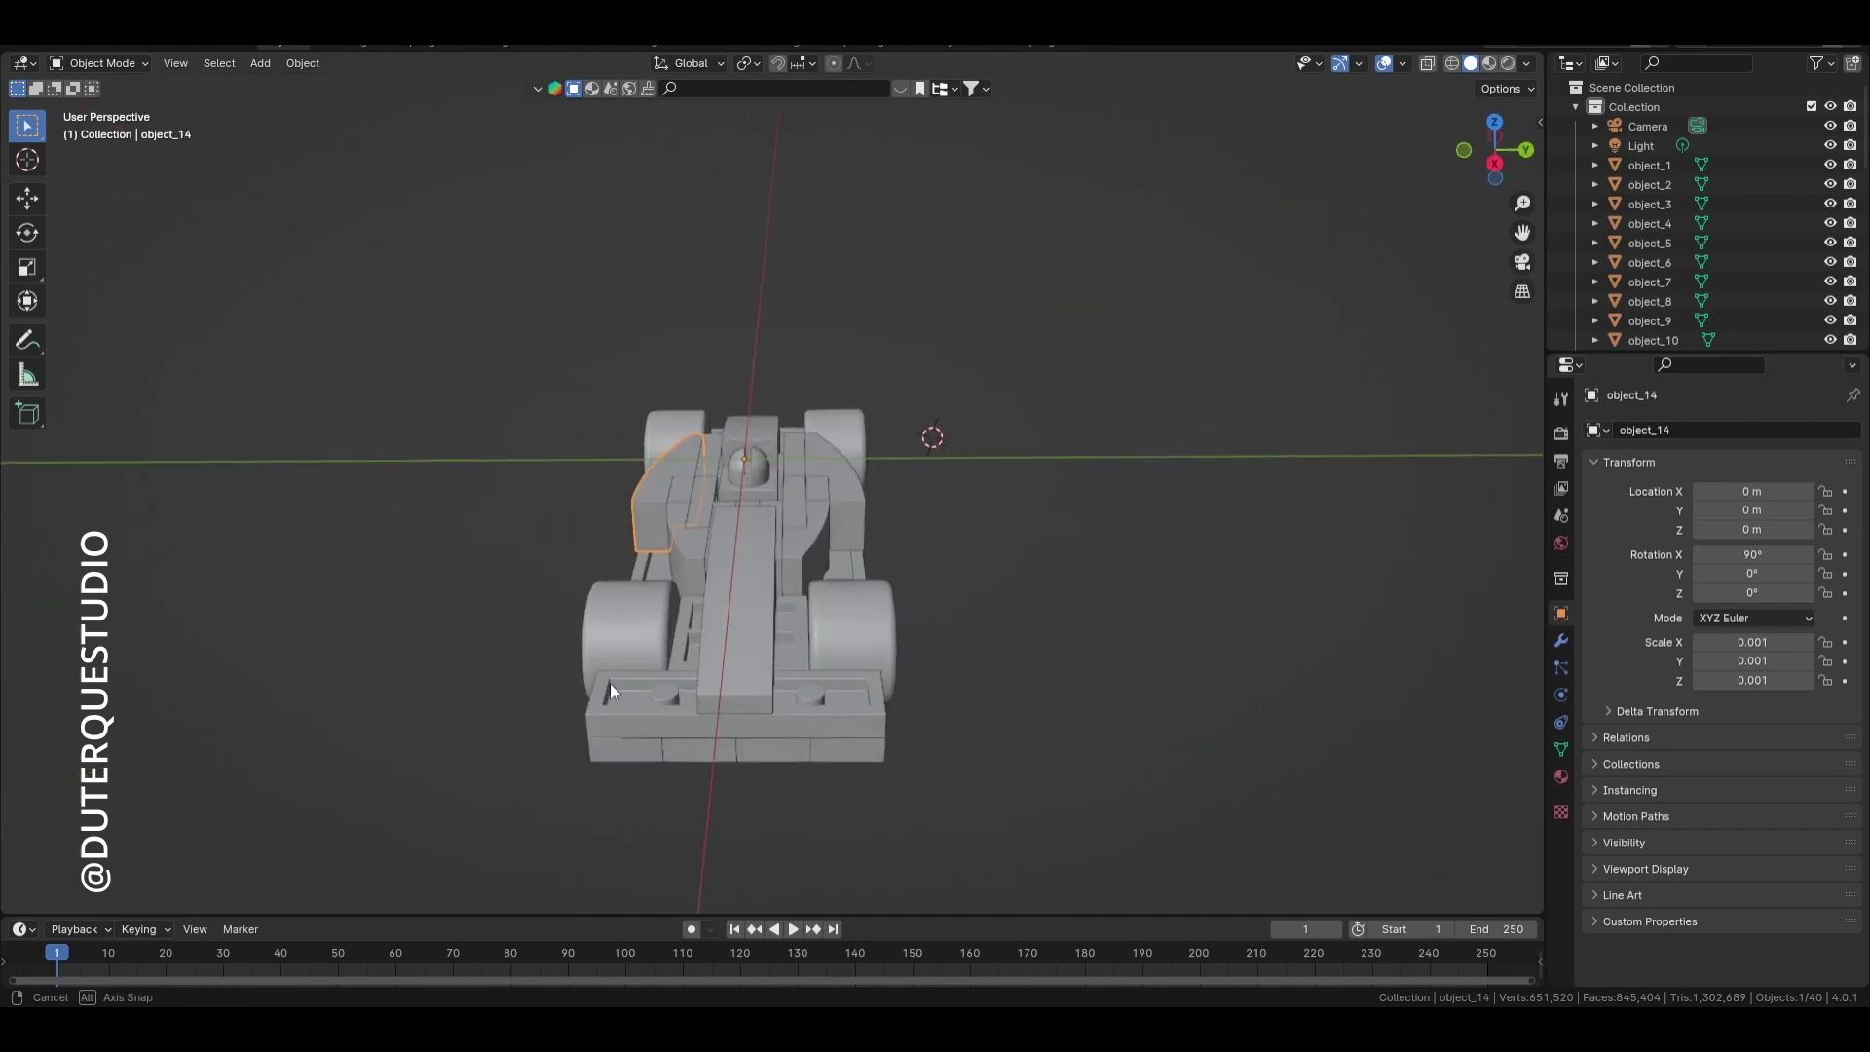
{"action": "scroll", "coordinate": [631, 469], "scroll_direction": "up", "scroll_amount": 4}
{"action": "middle_click_drag", "start_coordinate": [631, 477], "coordinate": [686, 516]}
{"action": "scroll", "coordinate": [389, 565], "scroll_direction": "down", "scroll_amount": 4}
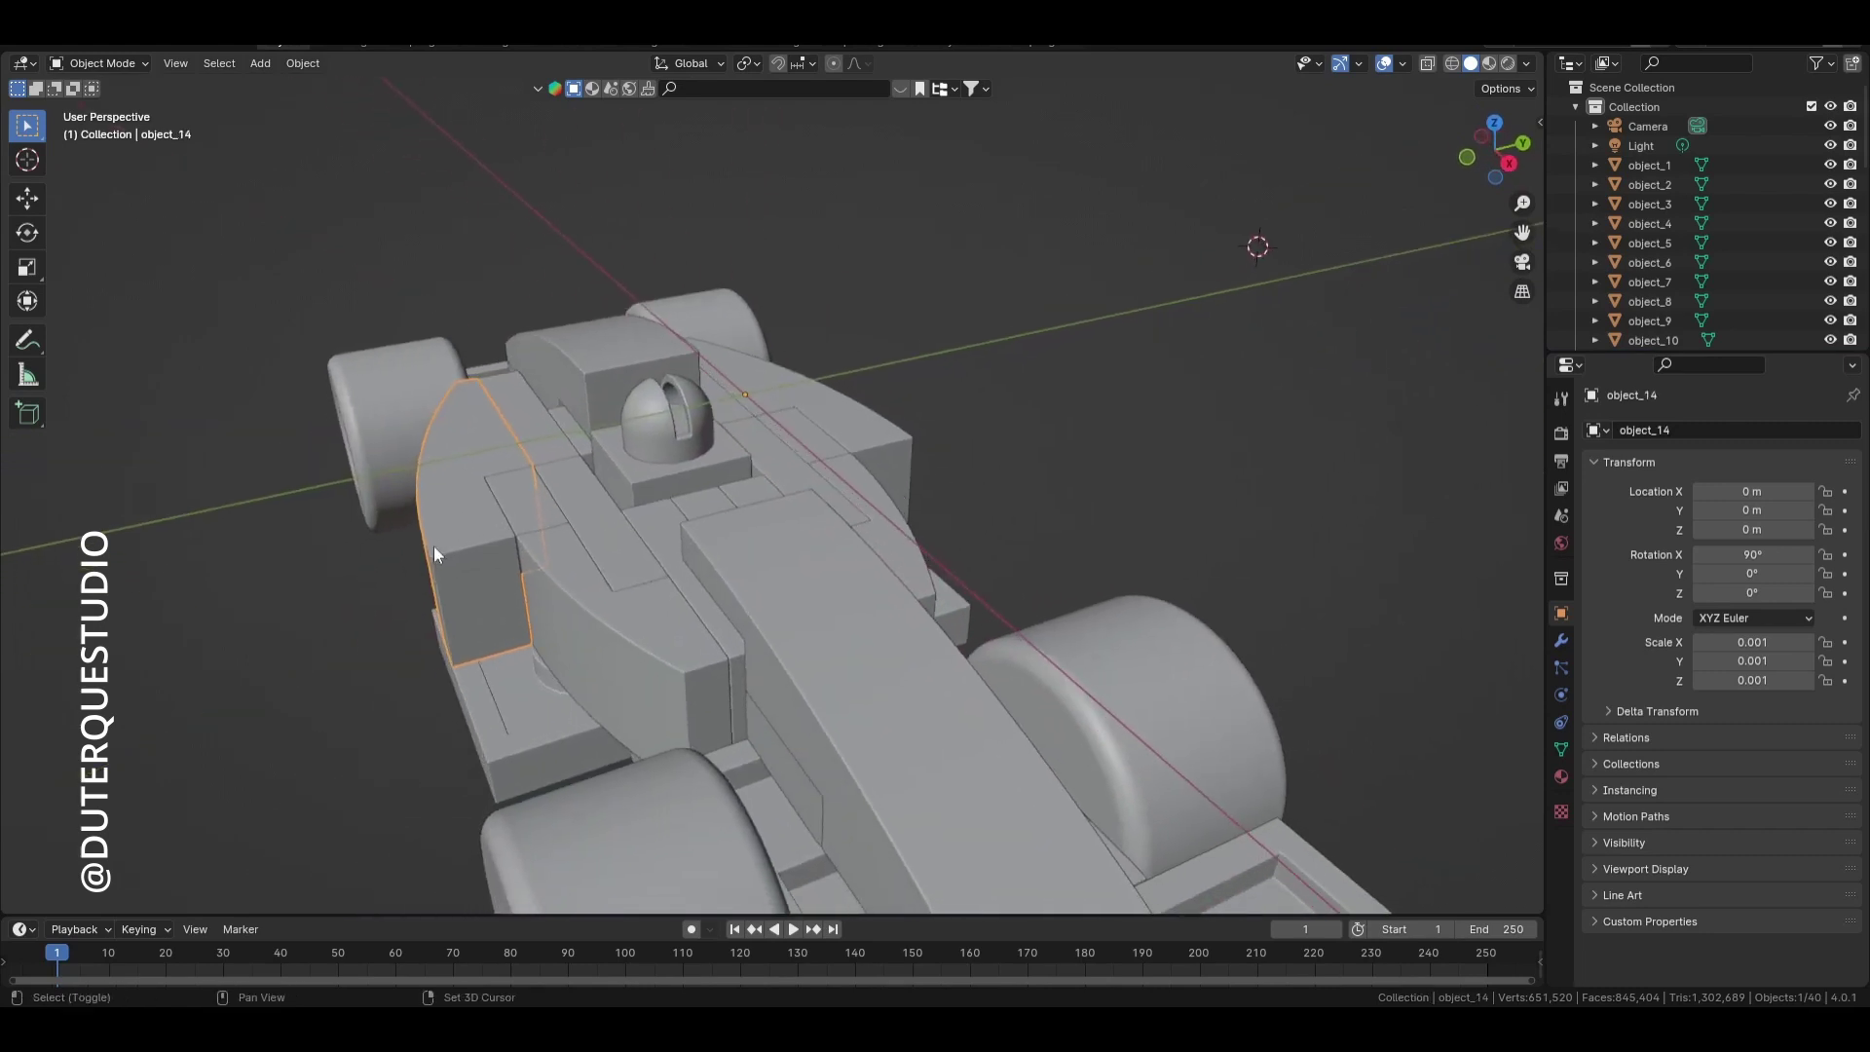
{"action": "middle_click_drag", "start_coordinate": [434, 545], "coordinate": [541, 582]}
{"action": "left_click", "coordinate": [541, 583]}
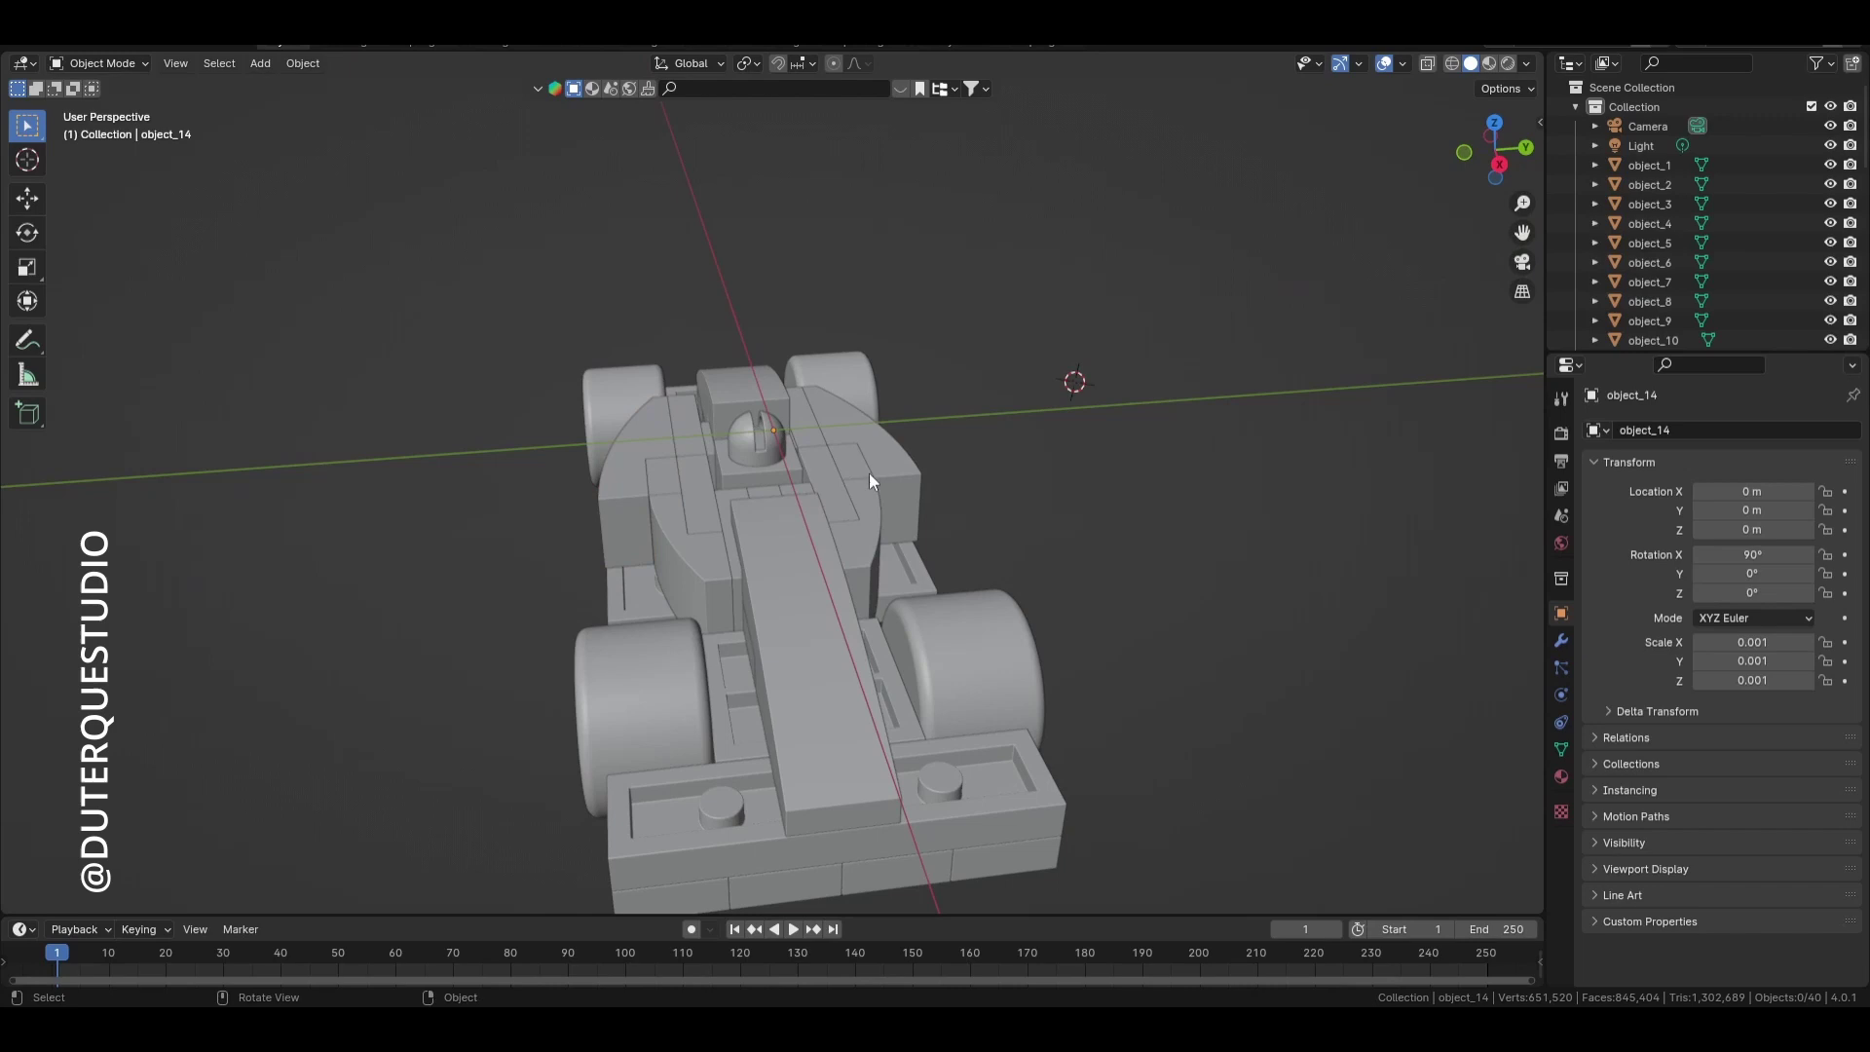
{"action": "scroll", "coordinate": [765, 576], "scroll_direction": "down", "scroll_amount": 1}
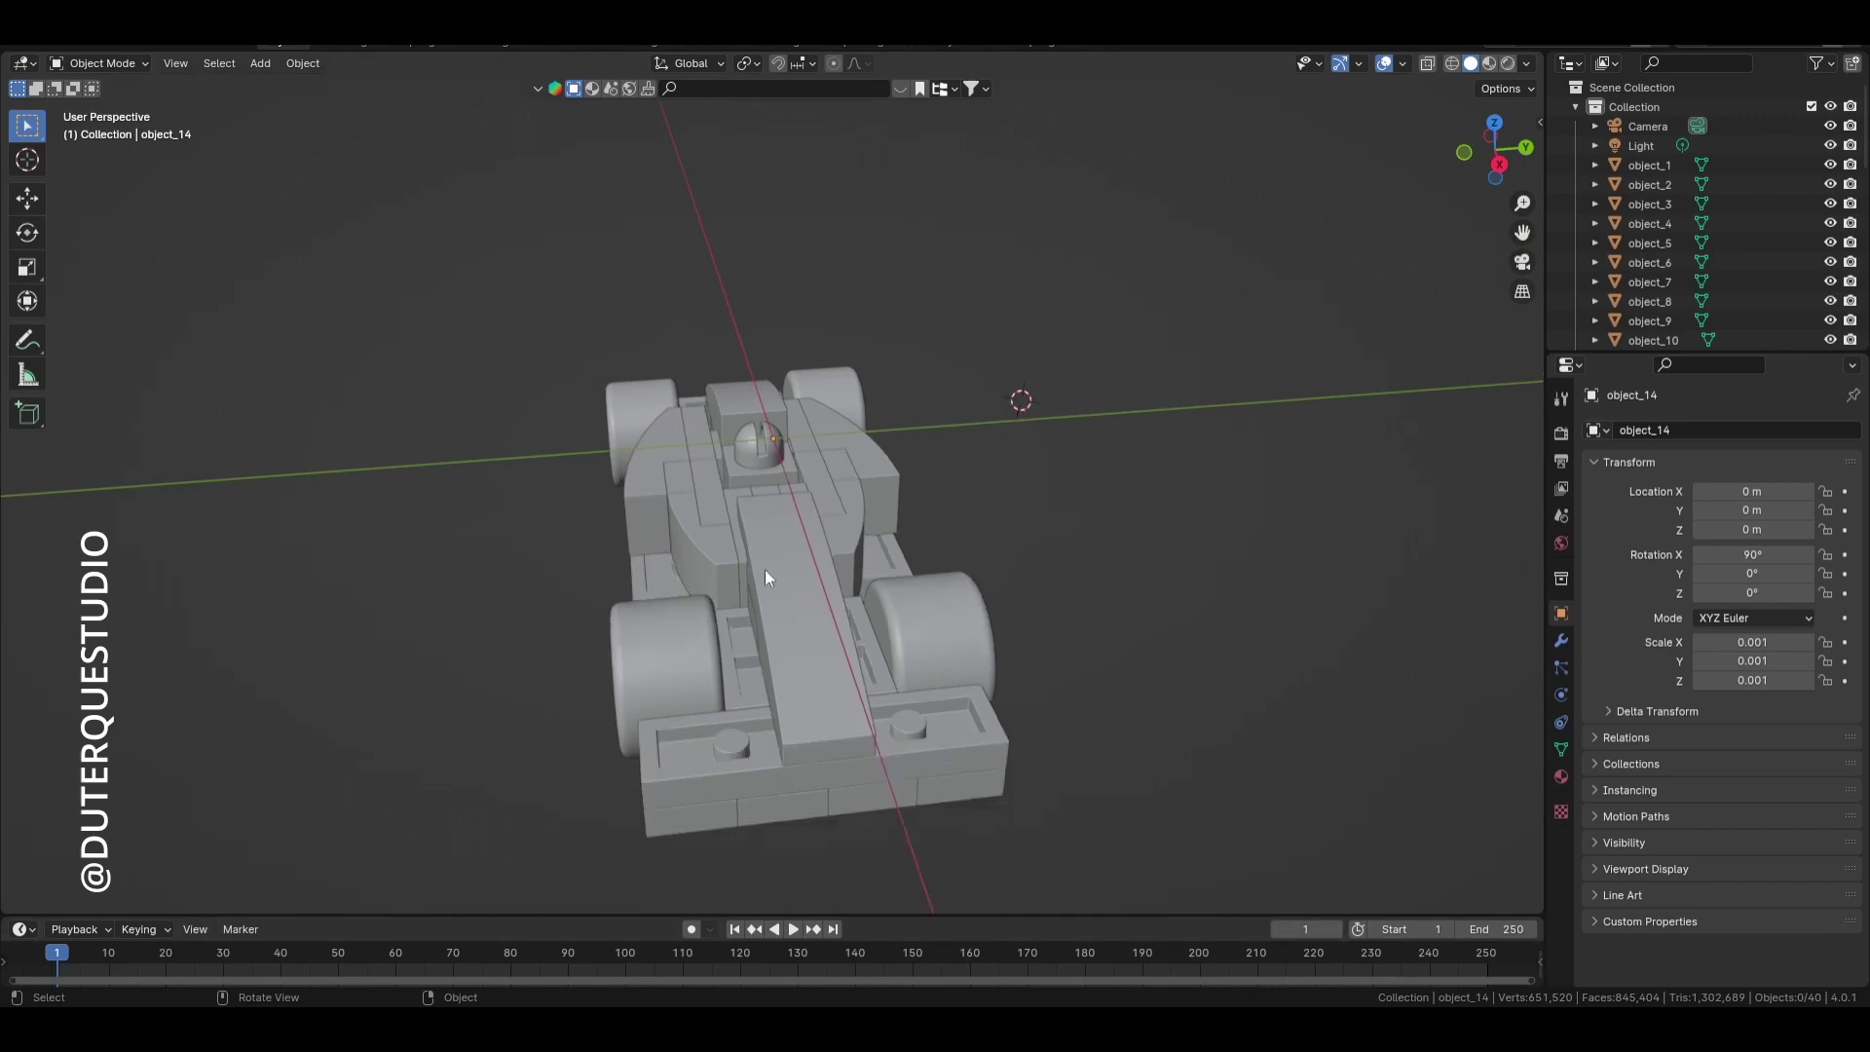
{"action": "middle_click_drag", "start_coordinate": [711, 460], "coordinate": [854, 480]}
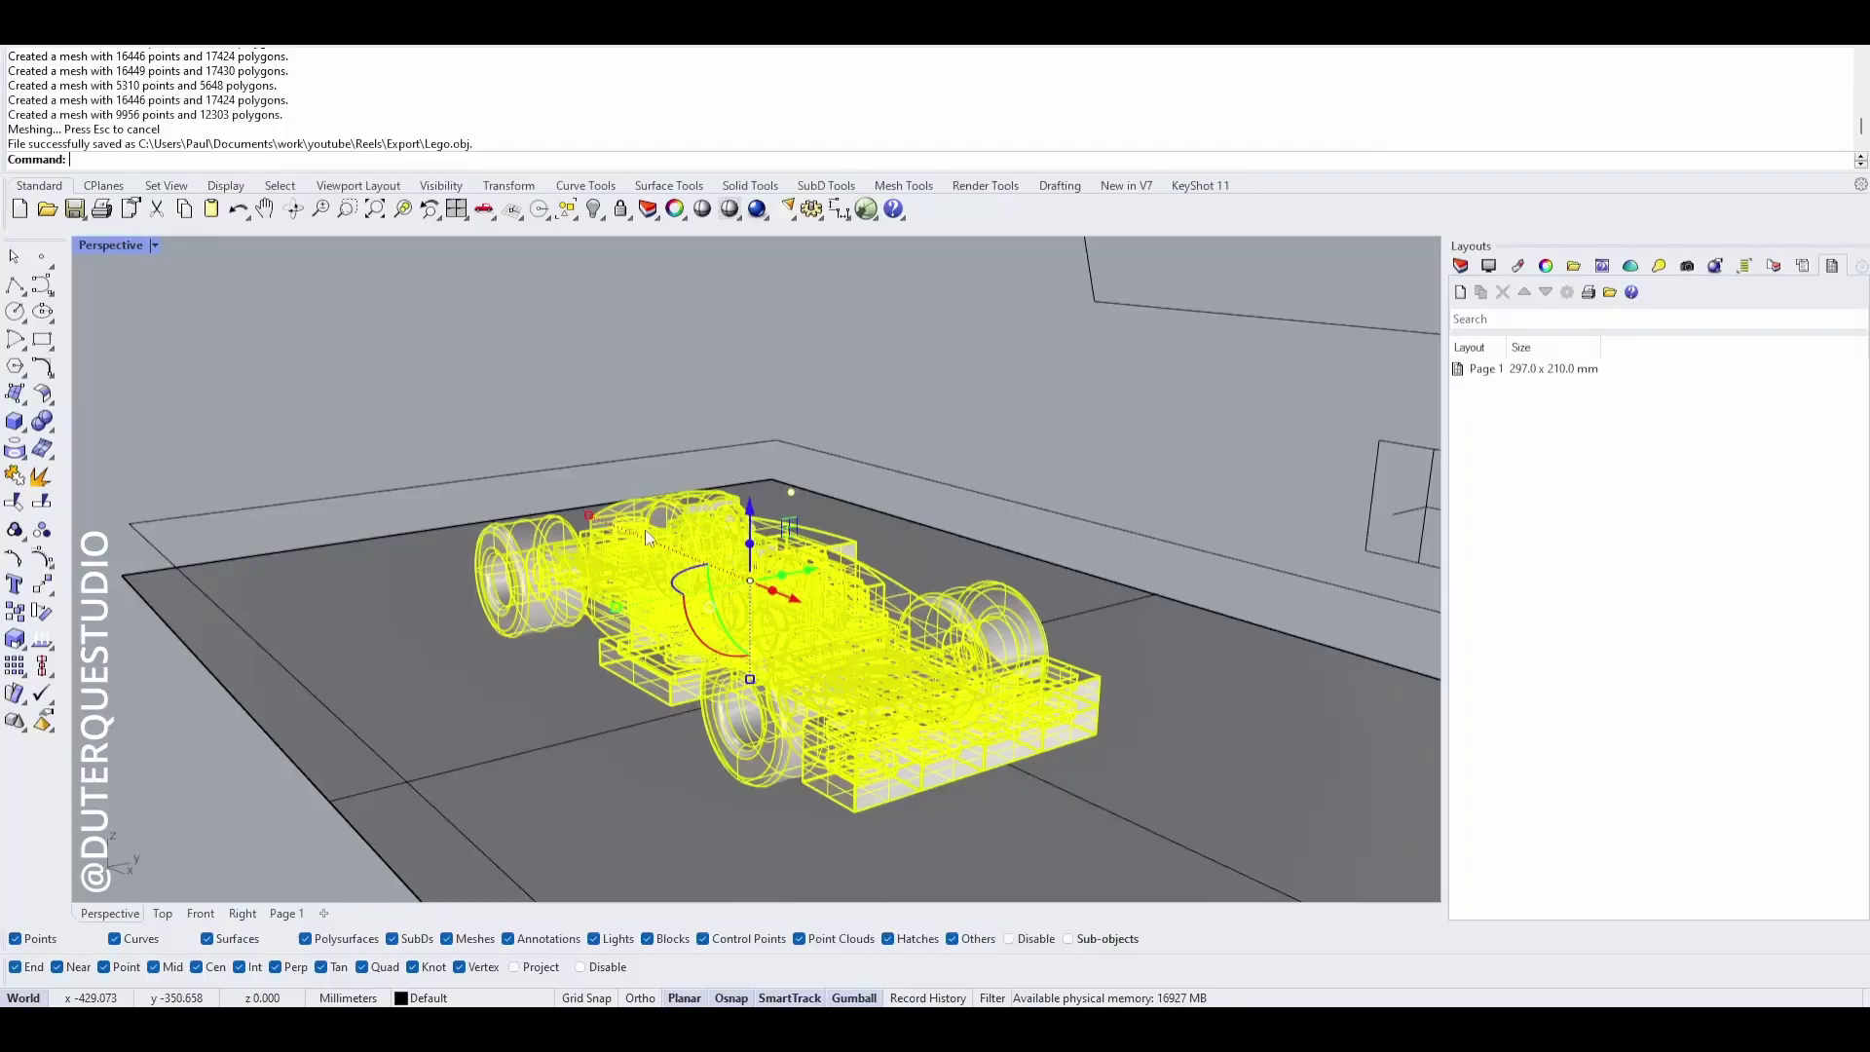
- Switch to Rhino, clear the car selection and select only the near front wheel
{"action": "key", "text": "Escape"}
{"action": "scroll", "coordinate": [859, 646], "scroll_direction": "up", "scroll_amount": 5}
{"action": "scroll", "coordinate": [859, 645], "scroll_direction": "up", "scroll_amount": 2}
{"action": "left_click", "coordinate": [564, 740]}
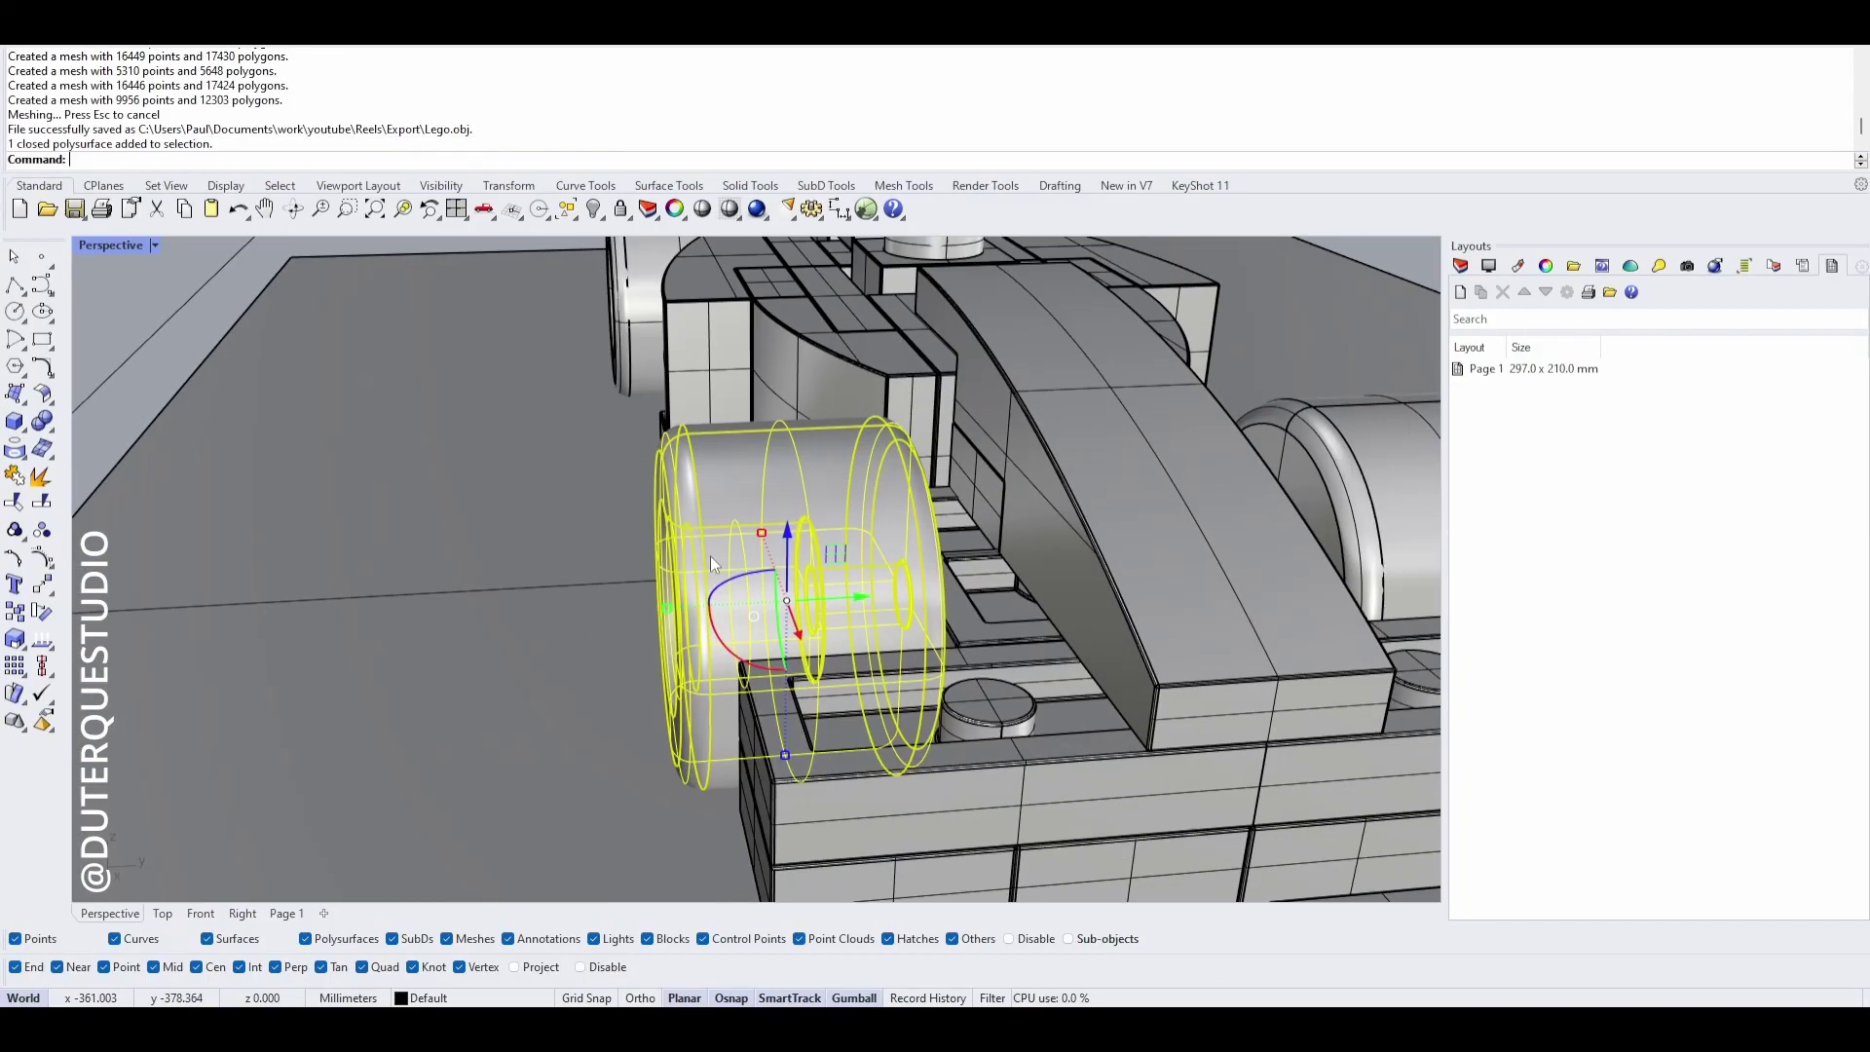
{"action": "right_click_drag", "start_coordinate": [710, 555], "coordinate": [348, 454]}
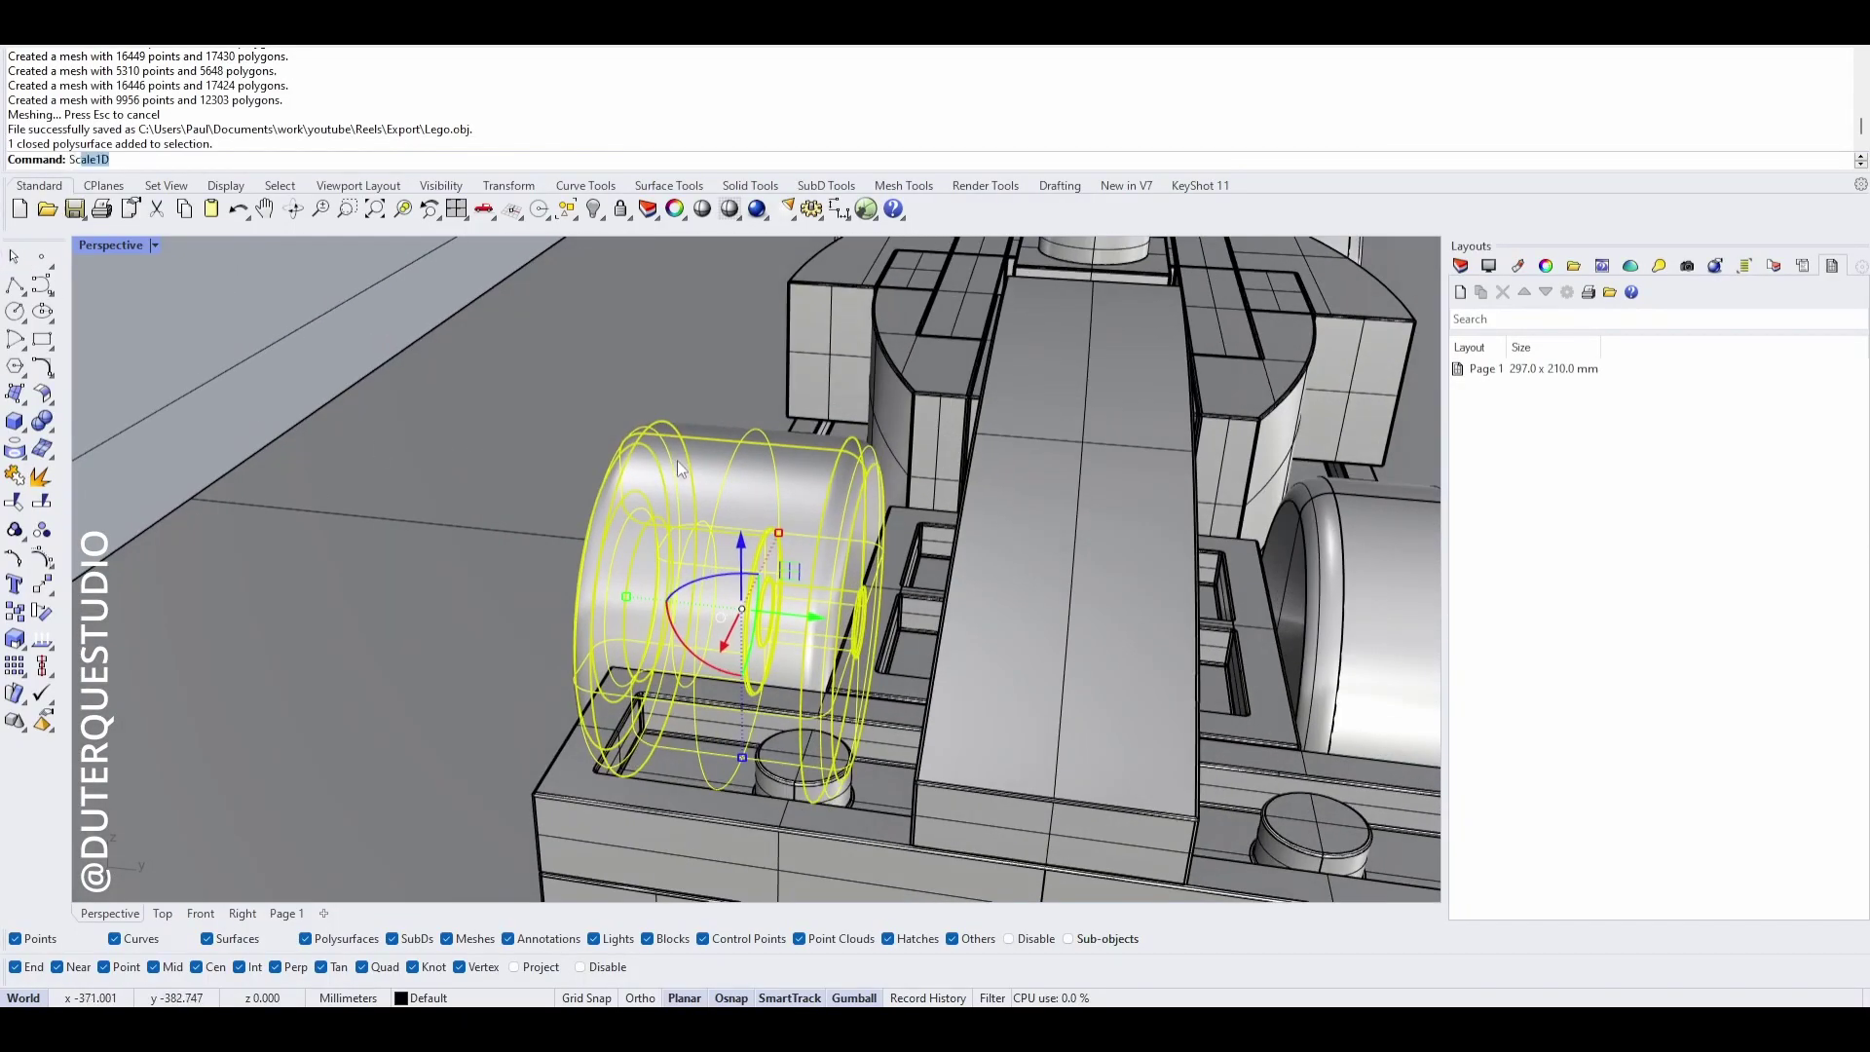
{"action": "key", "text": "Return"}
{"action": "scroll", "coordinate": [680, 469], "scroll_direction": "down", "scroll_amount": 4}
{"action": "left_click", "coordinate": [847, 614]}
{"action": "left_click", "coordinate": [717, 605]}
{"action": "scroll", "coordinate": [785, 604], "scroll_direction": "up", "scroll_amount": 5}
{"action": "right_click_drag", "start_coordinate": [787, 599], "coordinate": [785, 663]}
{"action": "key", "text": "Escape"}
- Narrow the selected front wheel across its width with Scale1D, using the automatic base point, and deselect it
{"action": "type", "text": "S"}
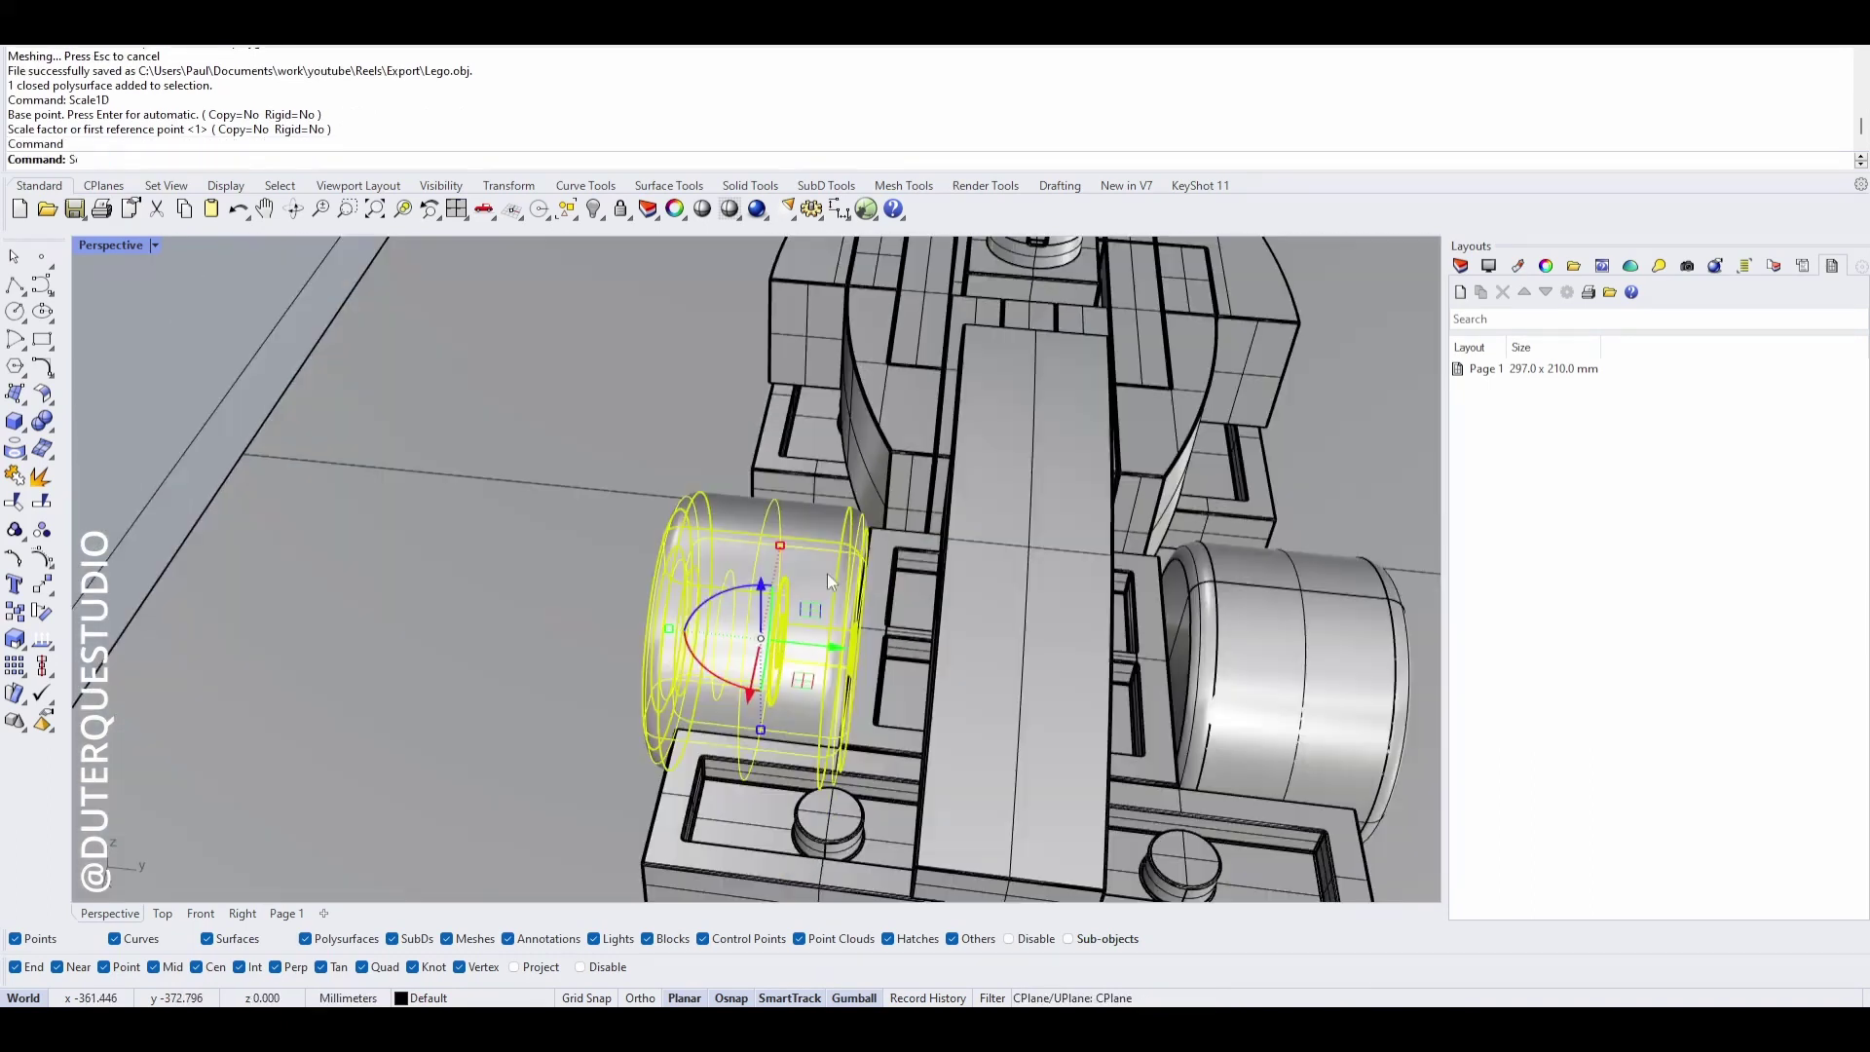
{"action": "type", "text": "ccale1D"}
{"action": "key", "text": "Return"}
{"action": "key", "text": "Return"}
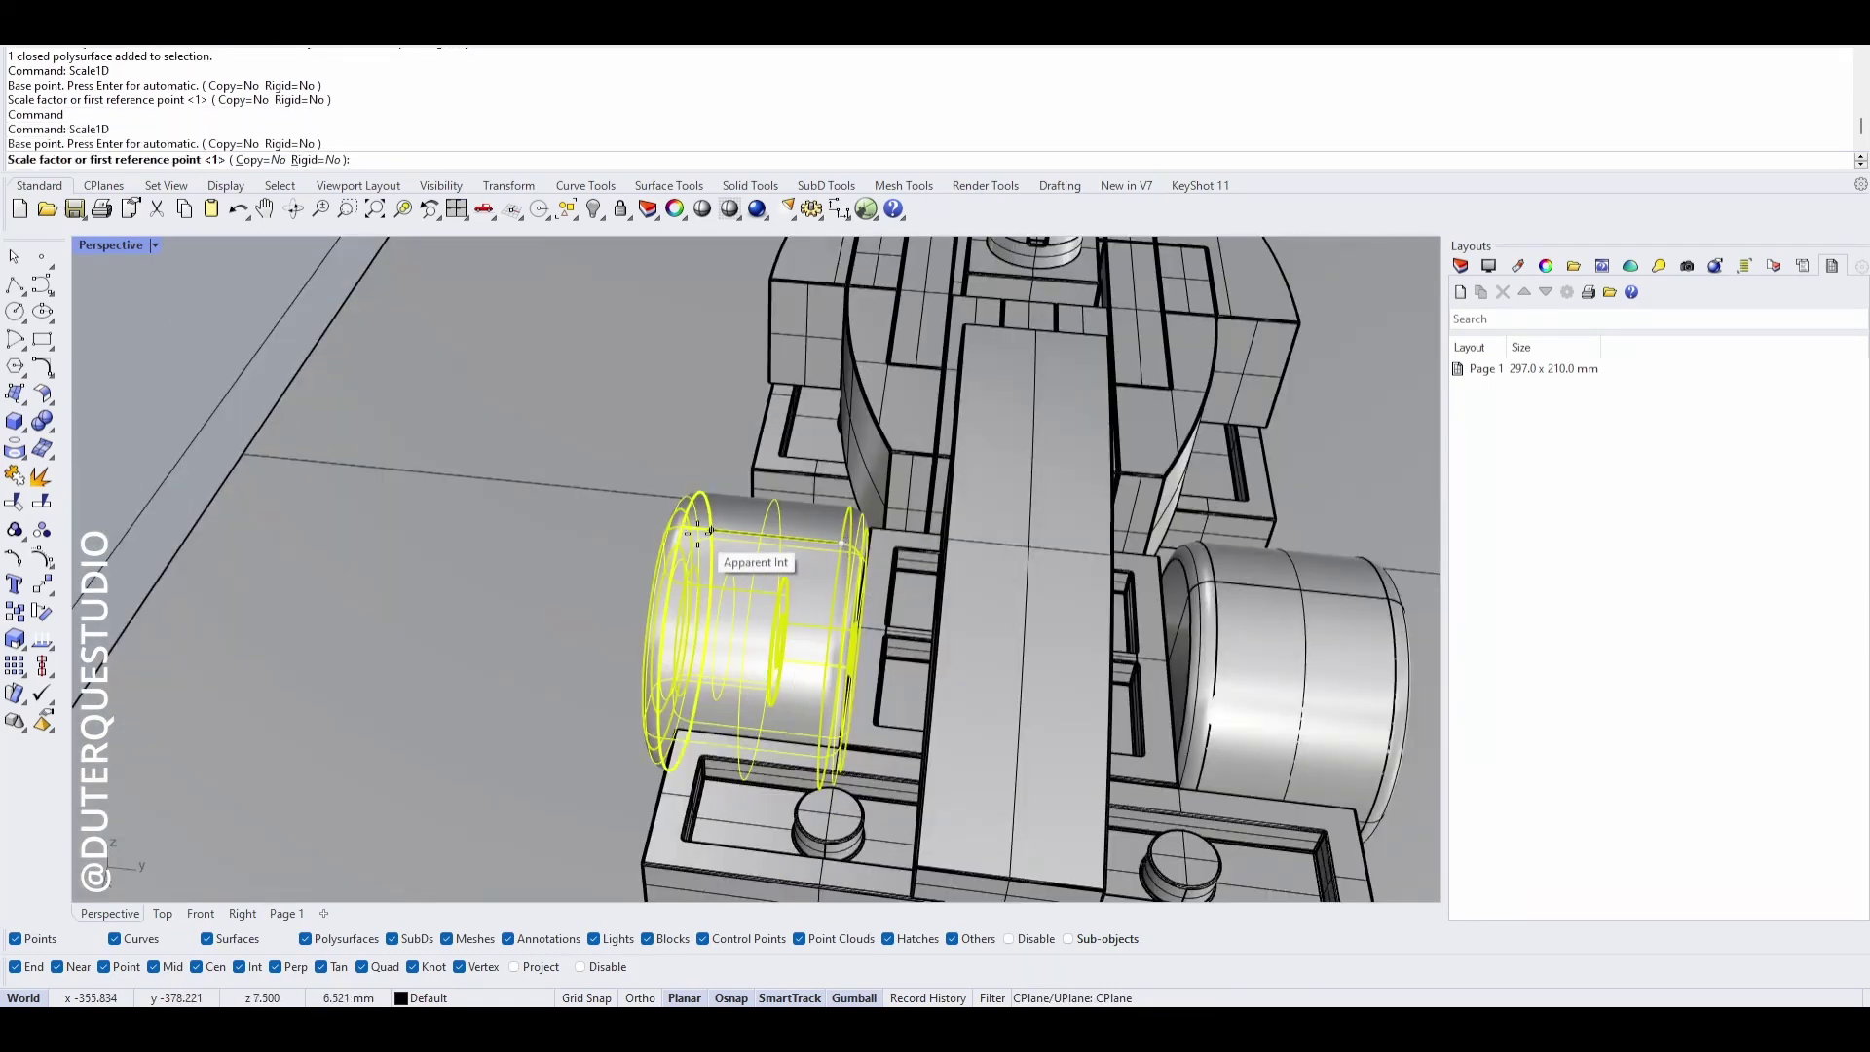
{"action": "left_click", "coordinate": [697, 533]}
{"action": "left_click", "coordinate": [736, 533]}
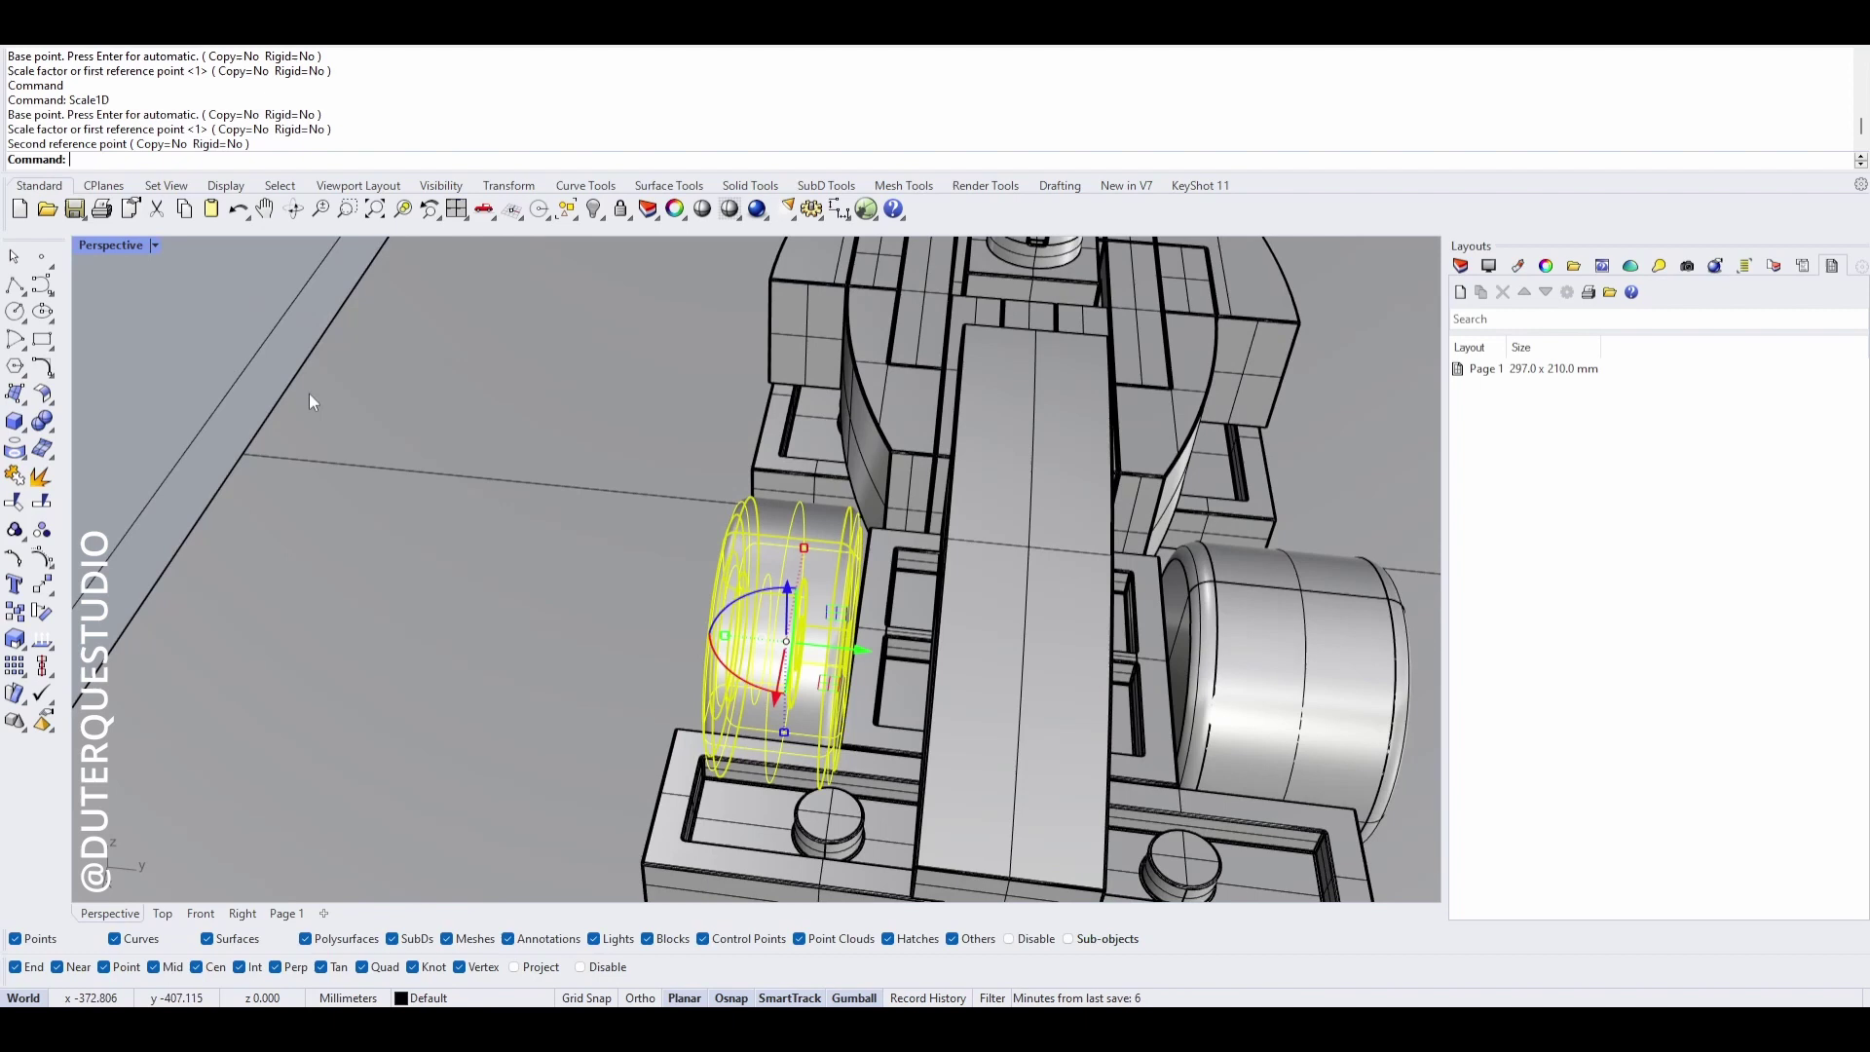
{"action": "left_click", "coordinate": [296, 442]}
{"action": "scroll", "coordinate": [399, 467], "scroll_direction": "down", "scroll_amount": 6}
{"action": "right_click_drag", "start_coordinate": [517, 609], "coordinate": [417, 569]}
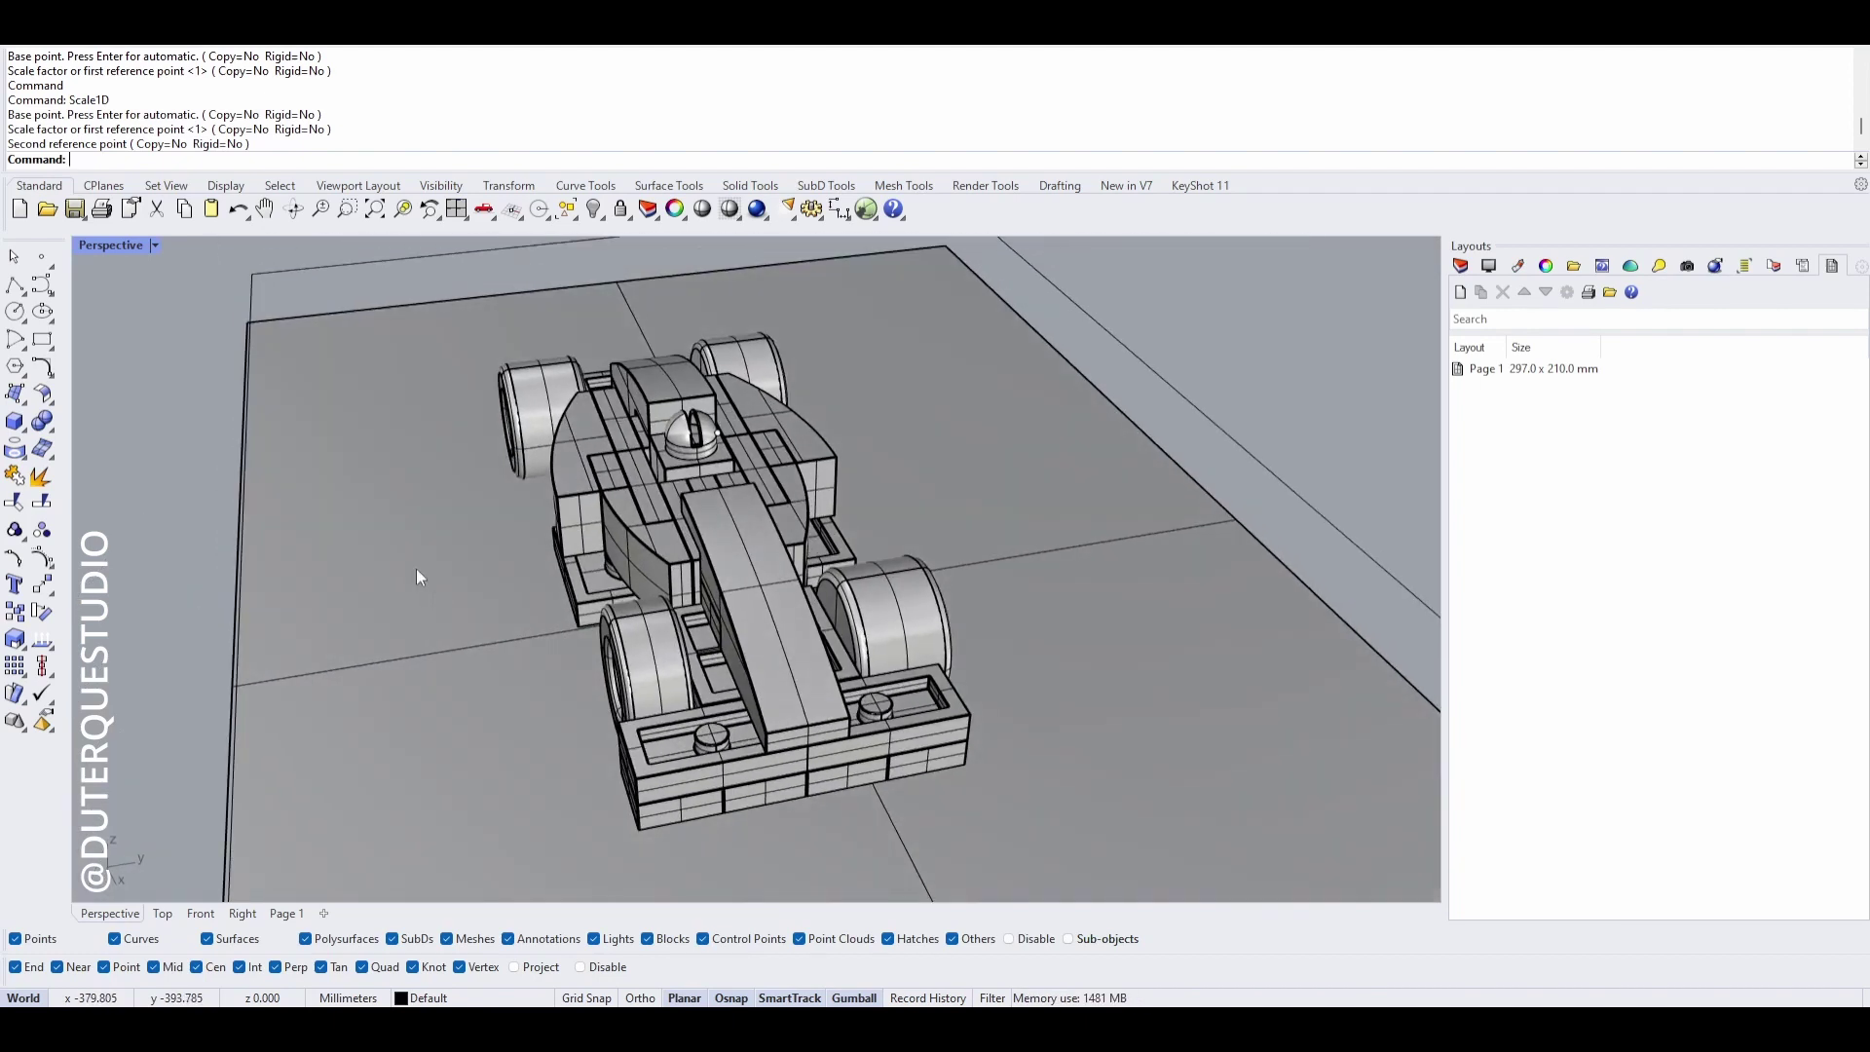
- Export the narrowed front wheel with a custom origin, using the existing point object above the car as the base point
{"action": "left_click", "coordinate": [648, 698]}
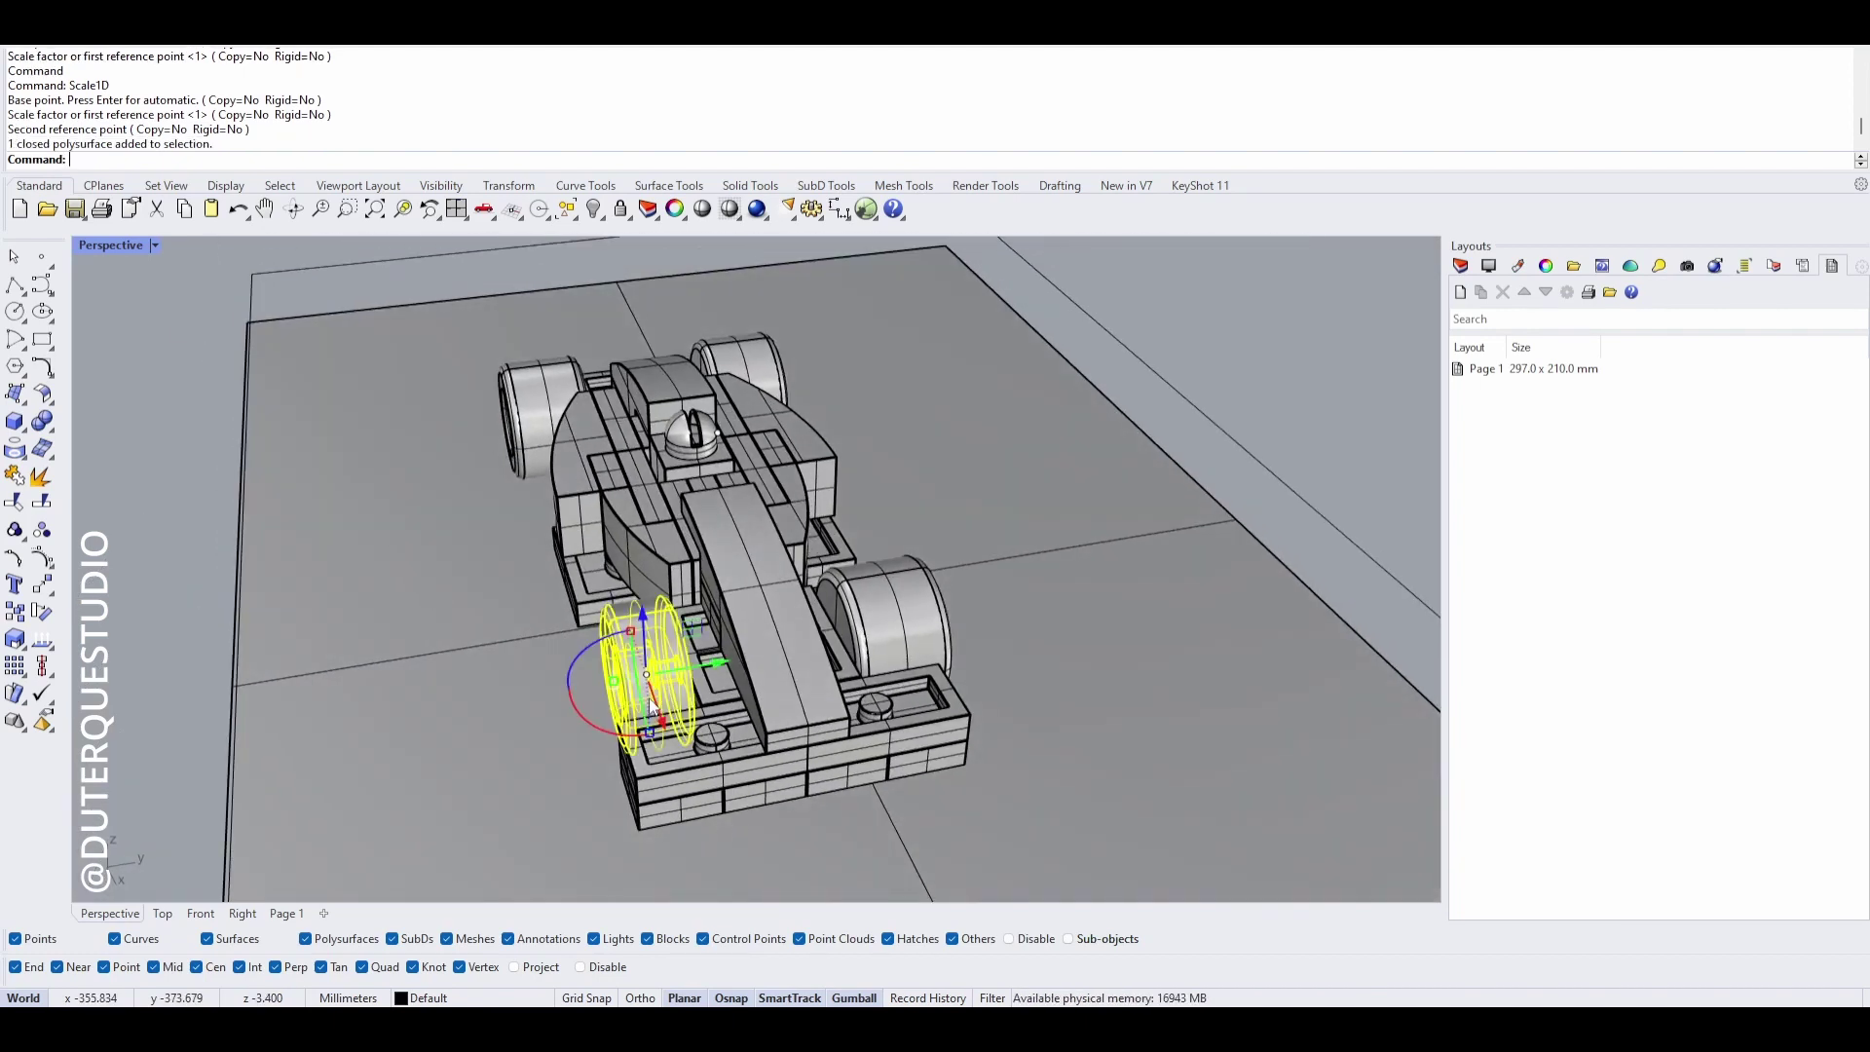
{"action": "left_click", "coordinate": [28, 43]}
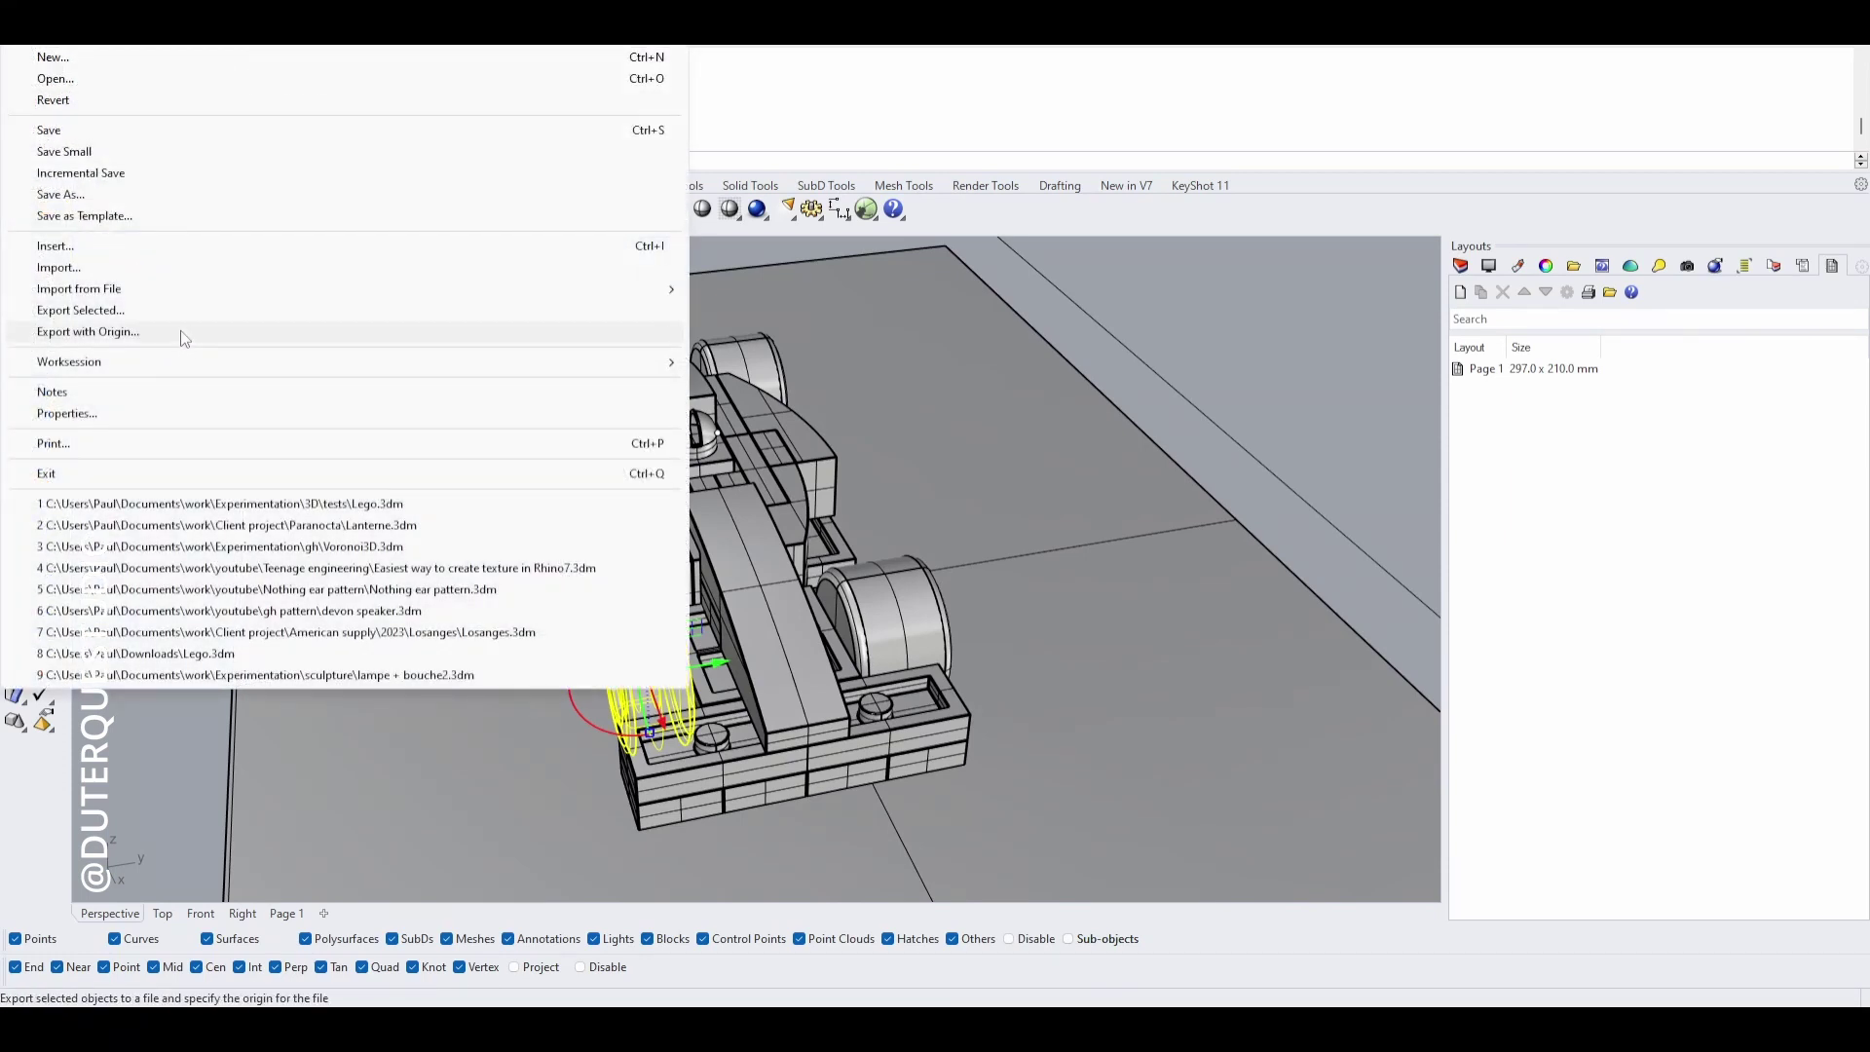
{"action": "left_click", "coordinate": [87, 331]}
{"action": "scroll", "coordinate": [694, 453], "scroll_direction": "up", "scroll_amount": 5}
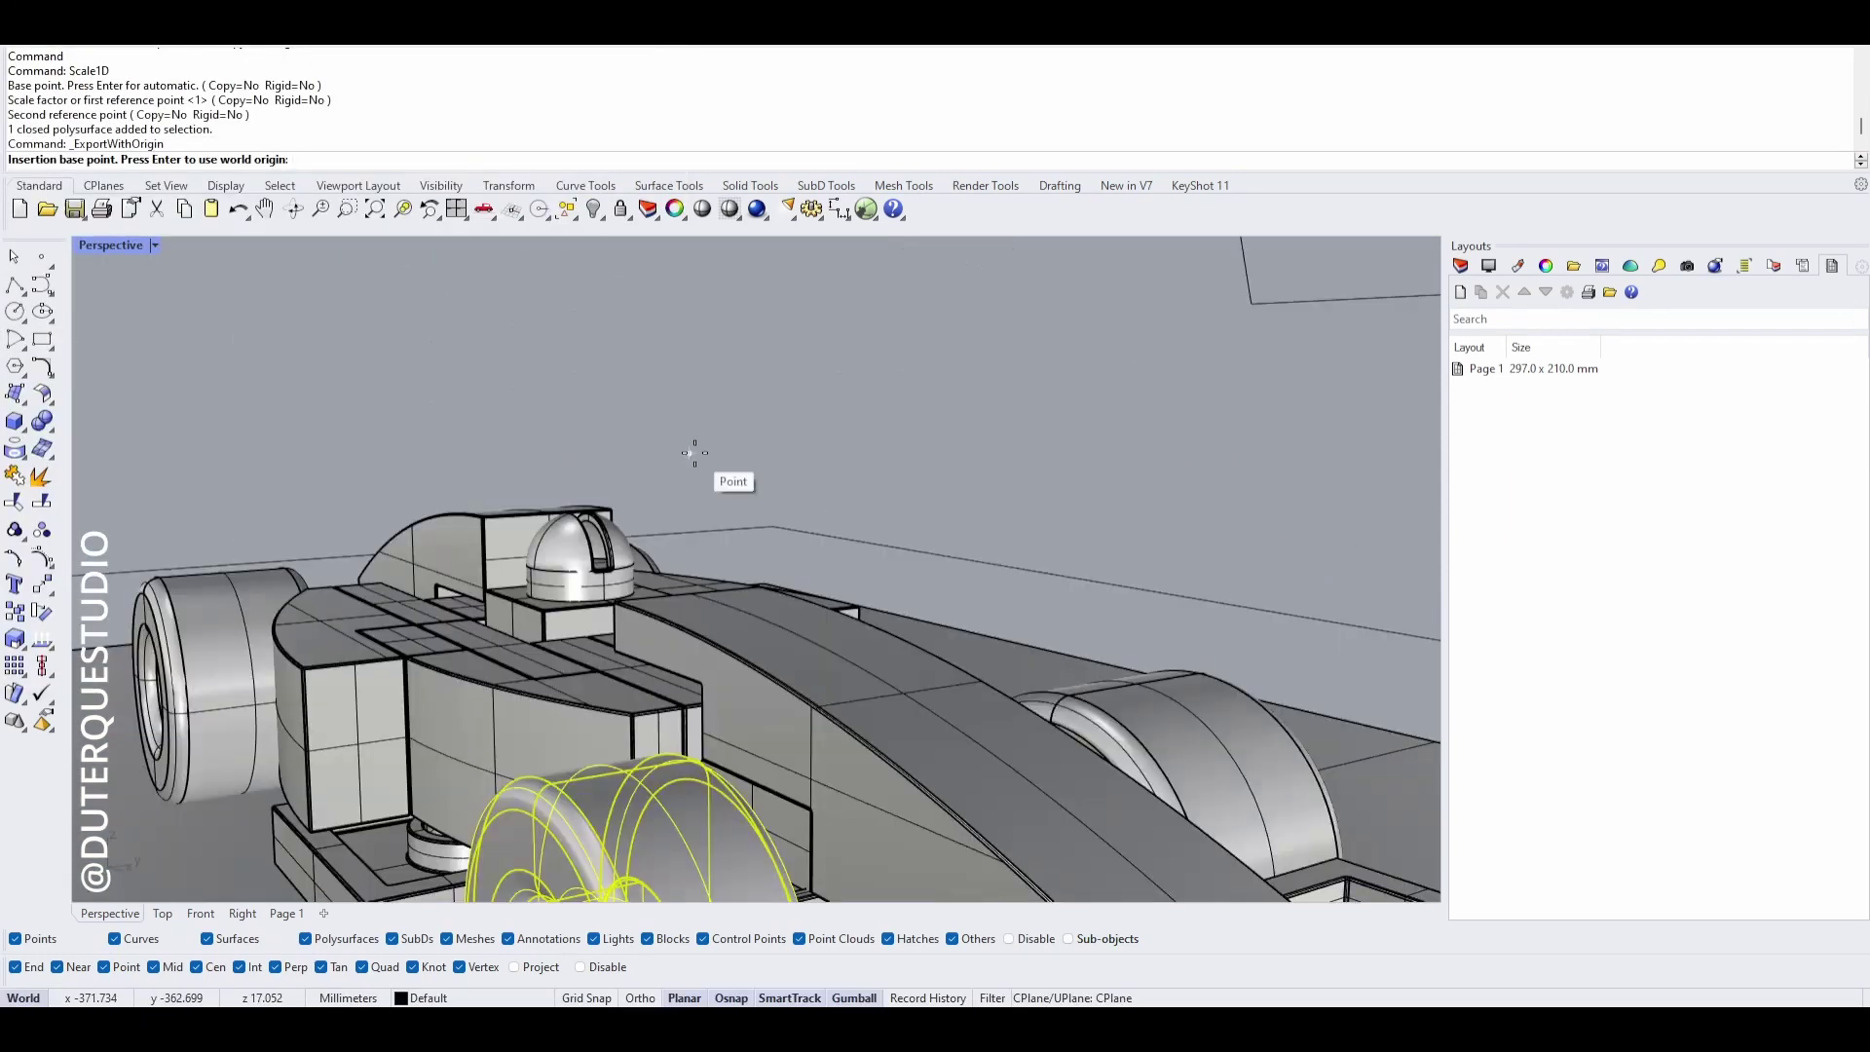
{"action": "left_click", "coordinate": [695, 453]}
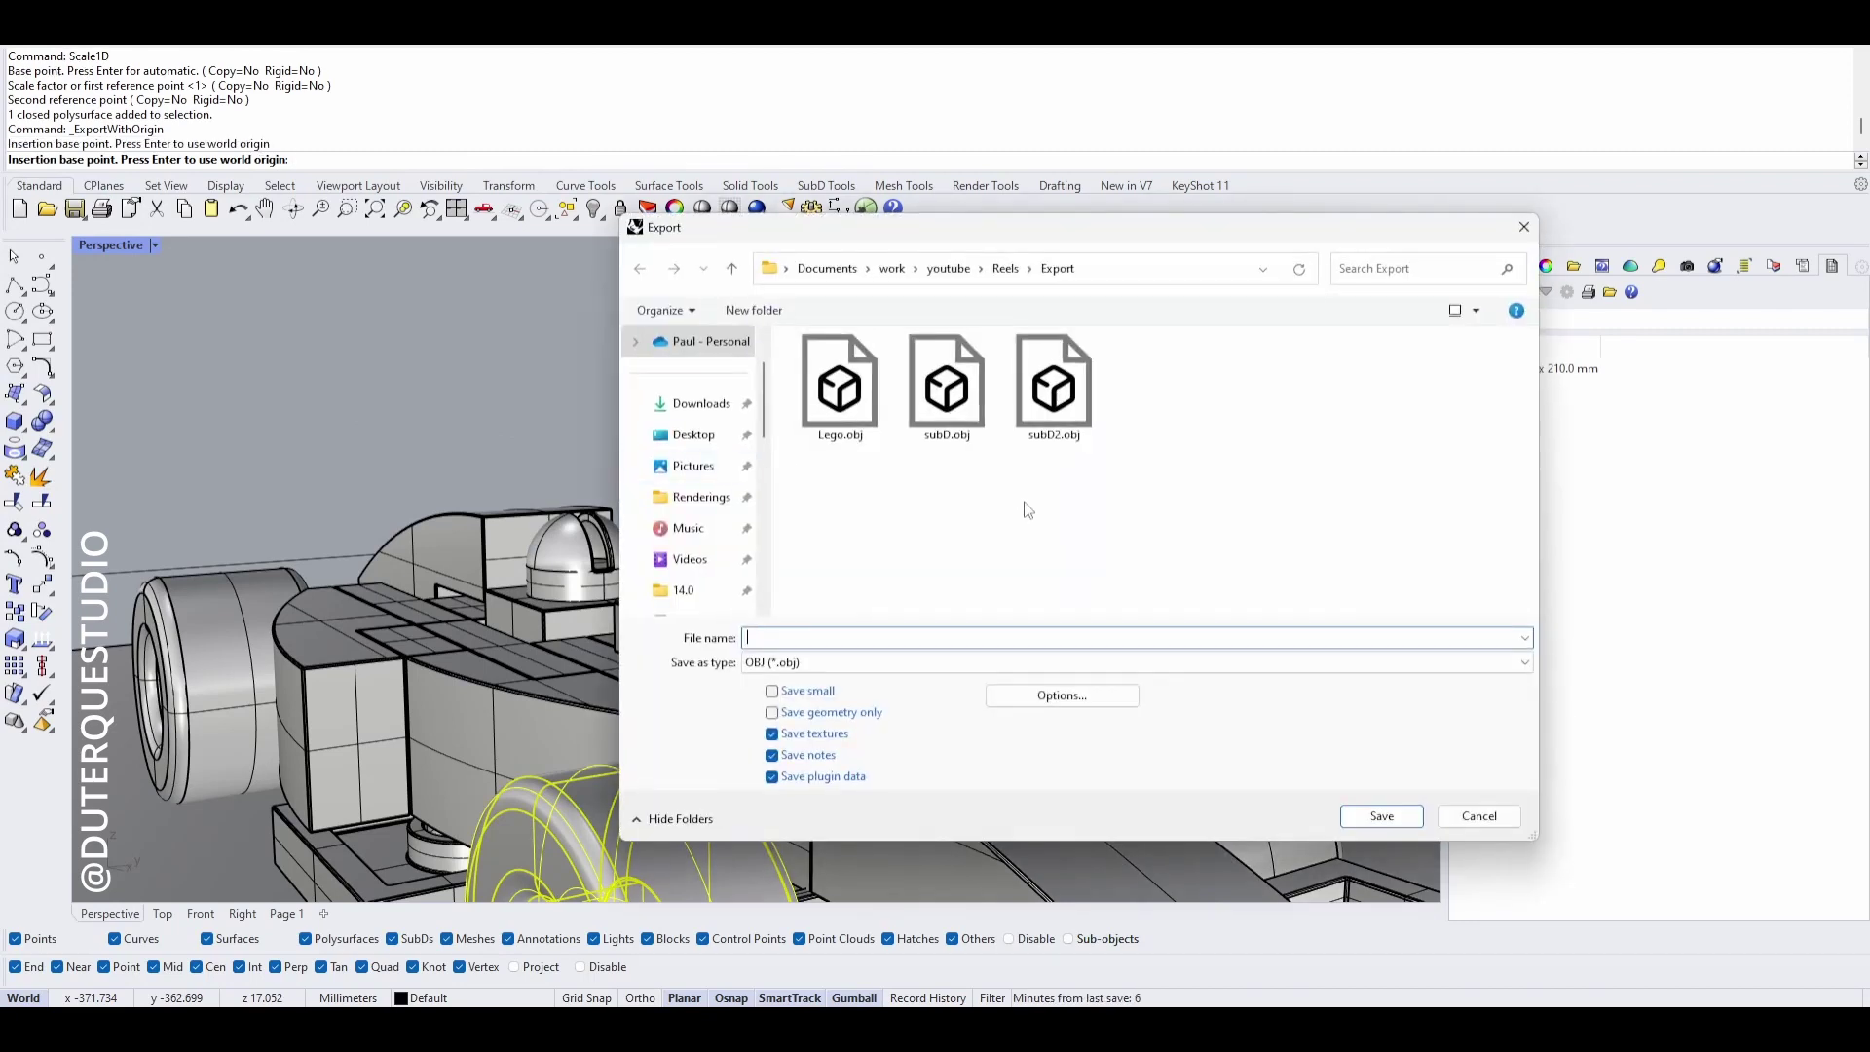
- Save the exported wheel as an OBJ named Lego wheel in the Export folder
{"action": "type", "text": "Le"}
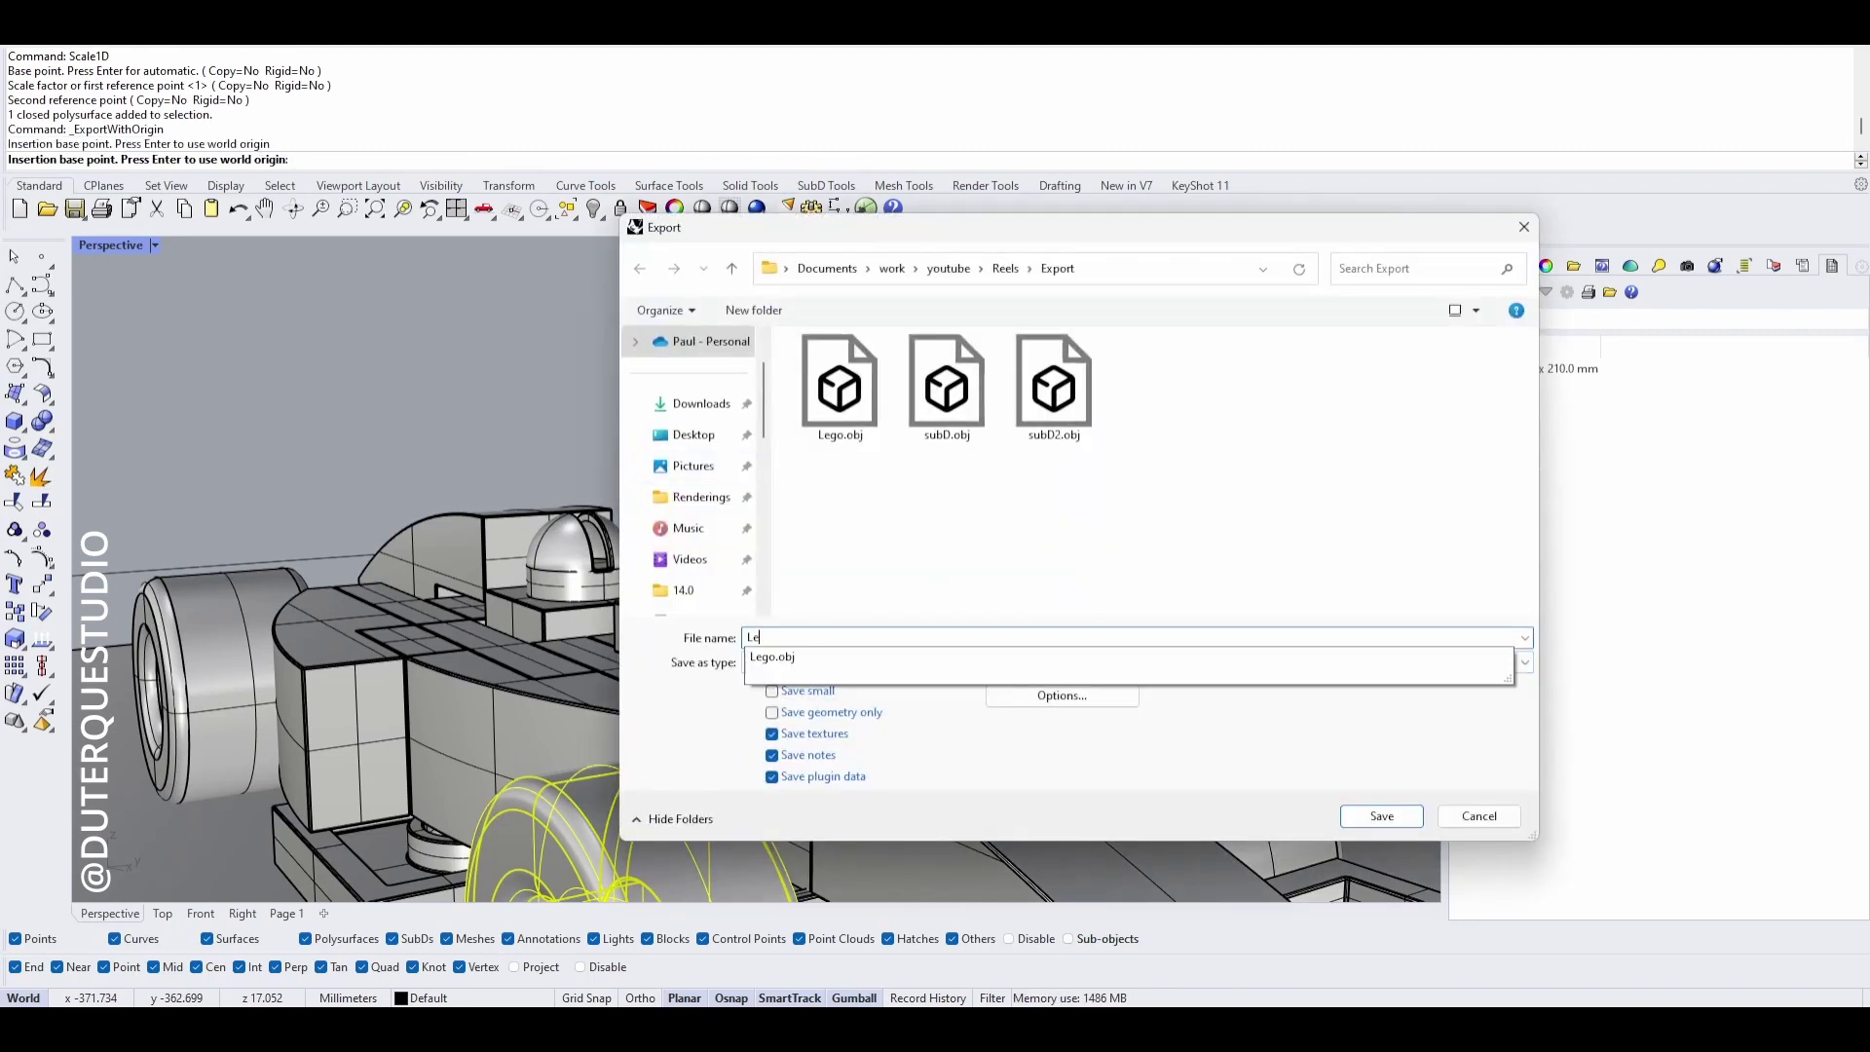
{"action": "type", "text": "go wheel"}
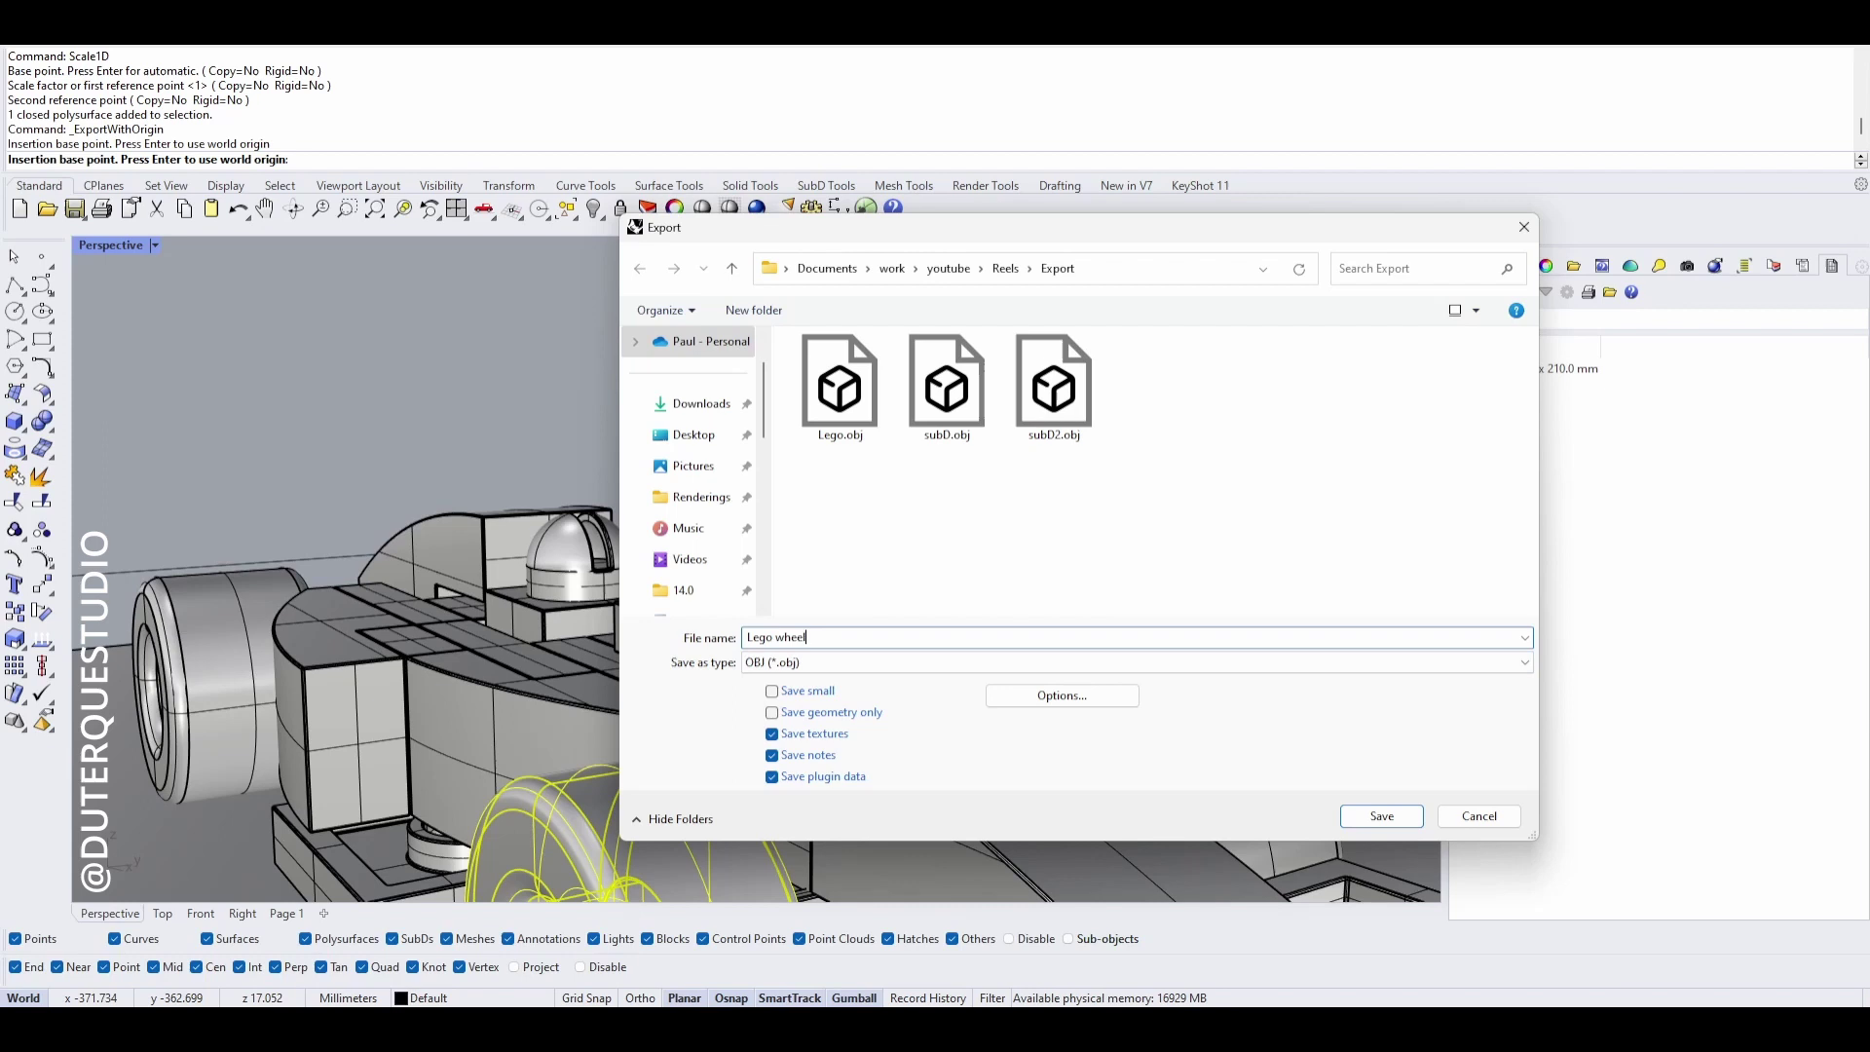
{"action": "left_click", "coordinate": [1417, 818]}
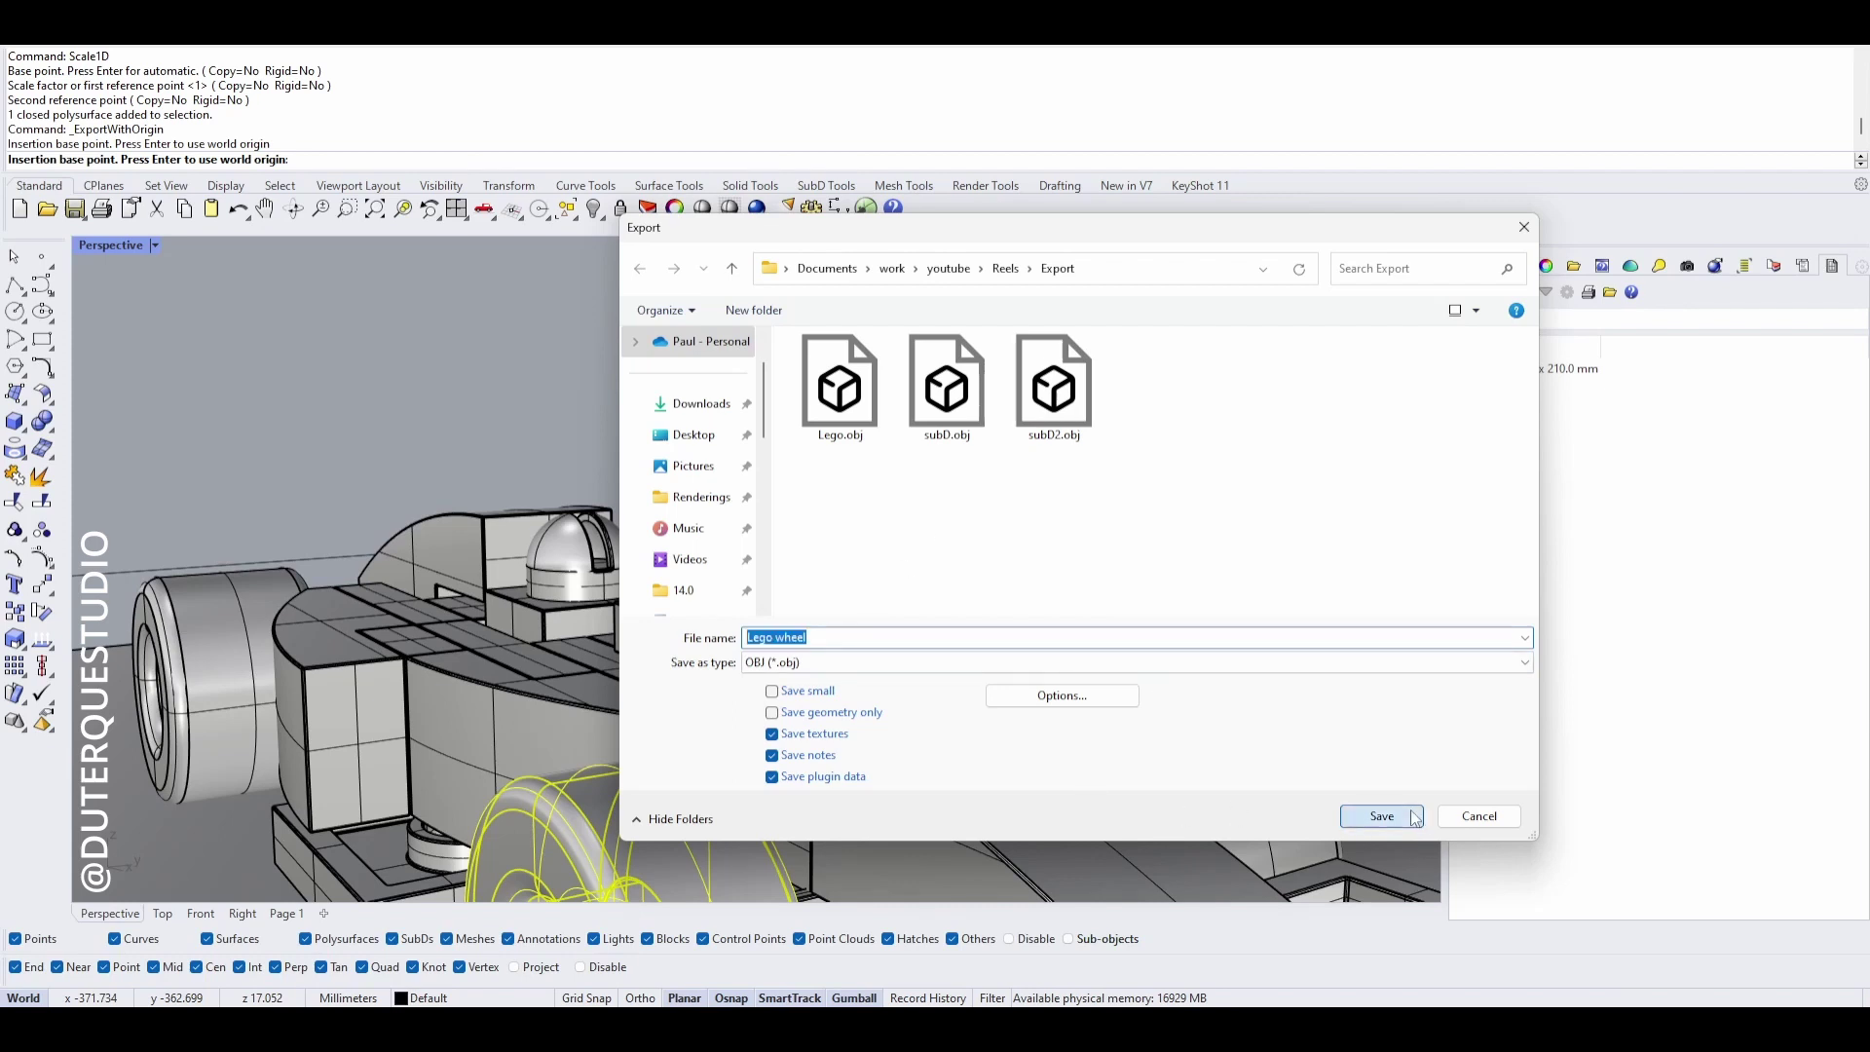
- Review the OBJ formatting and mesh options, accept them, and complete the export with the mesh density at maximum polygons
{"action": "left_click", "coordinate": [904, 300]}
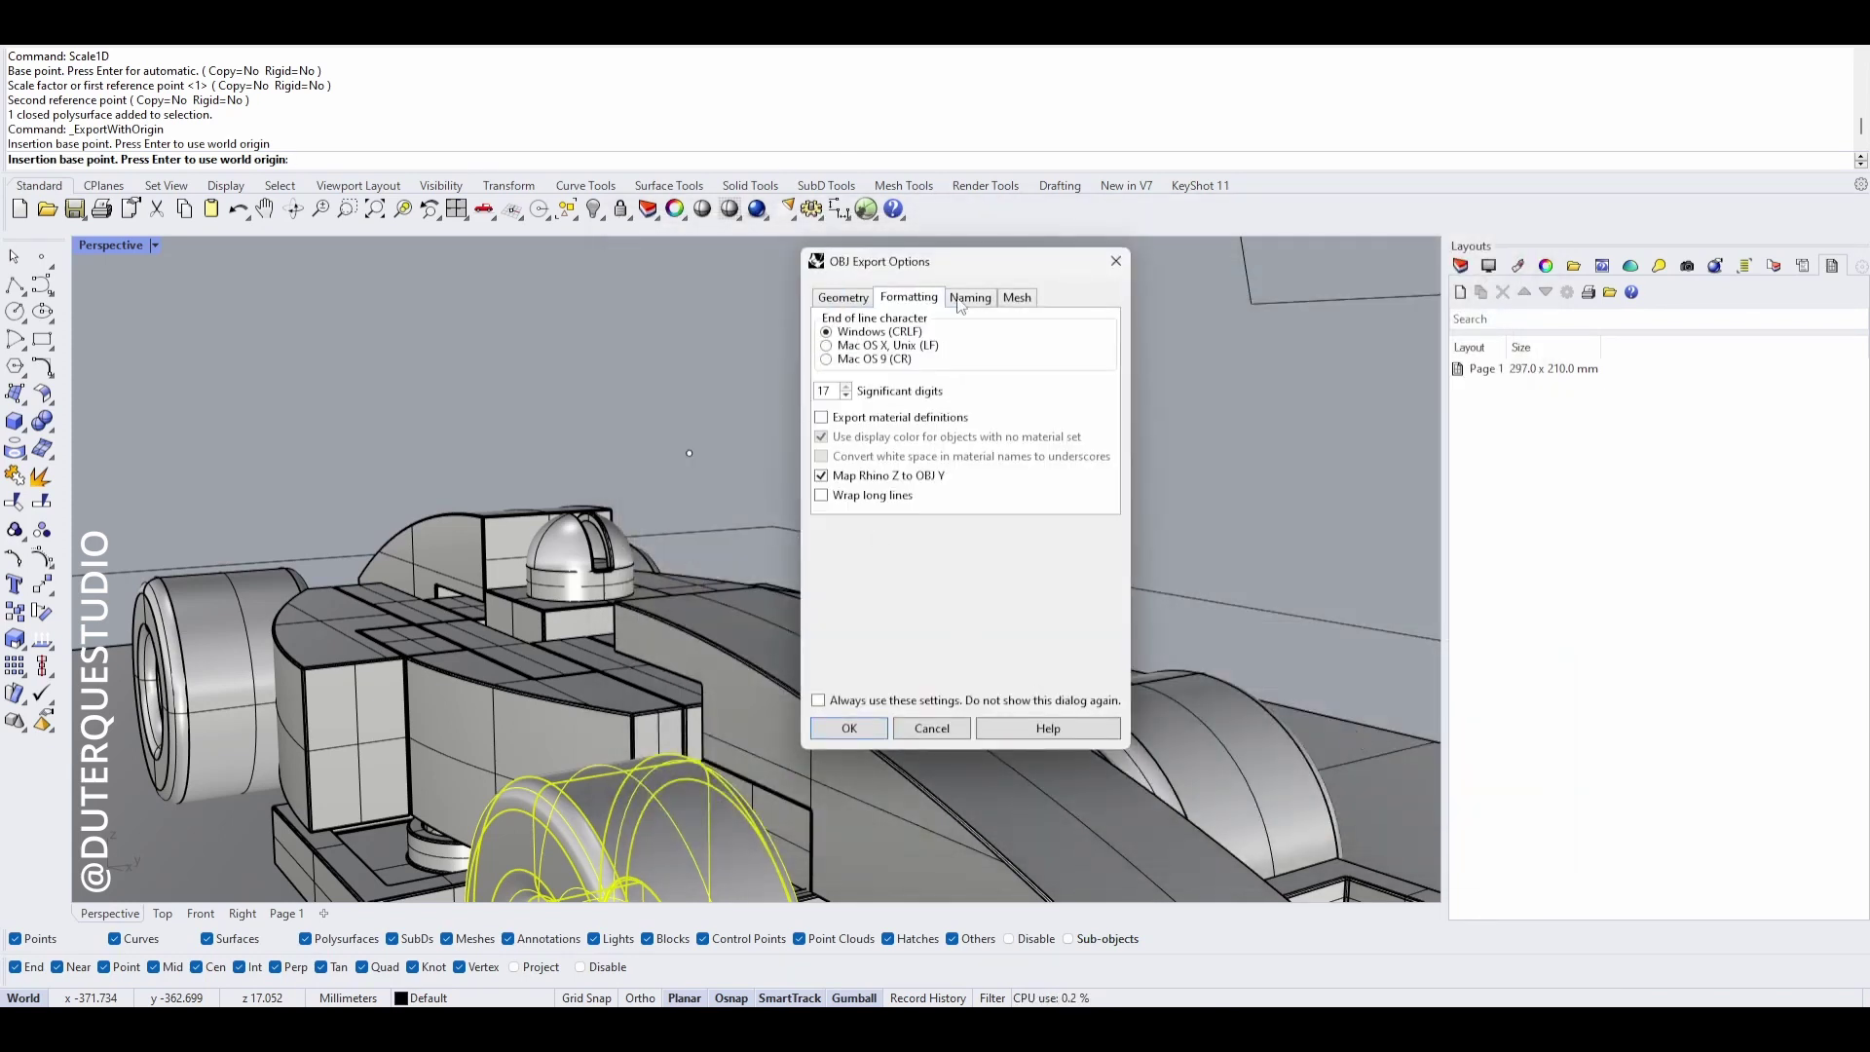
{"action": "left_click", "coordinate": [1013, 299]}
{"action": "left_click", "coordinate": [849, 728]}
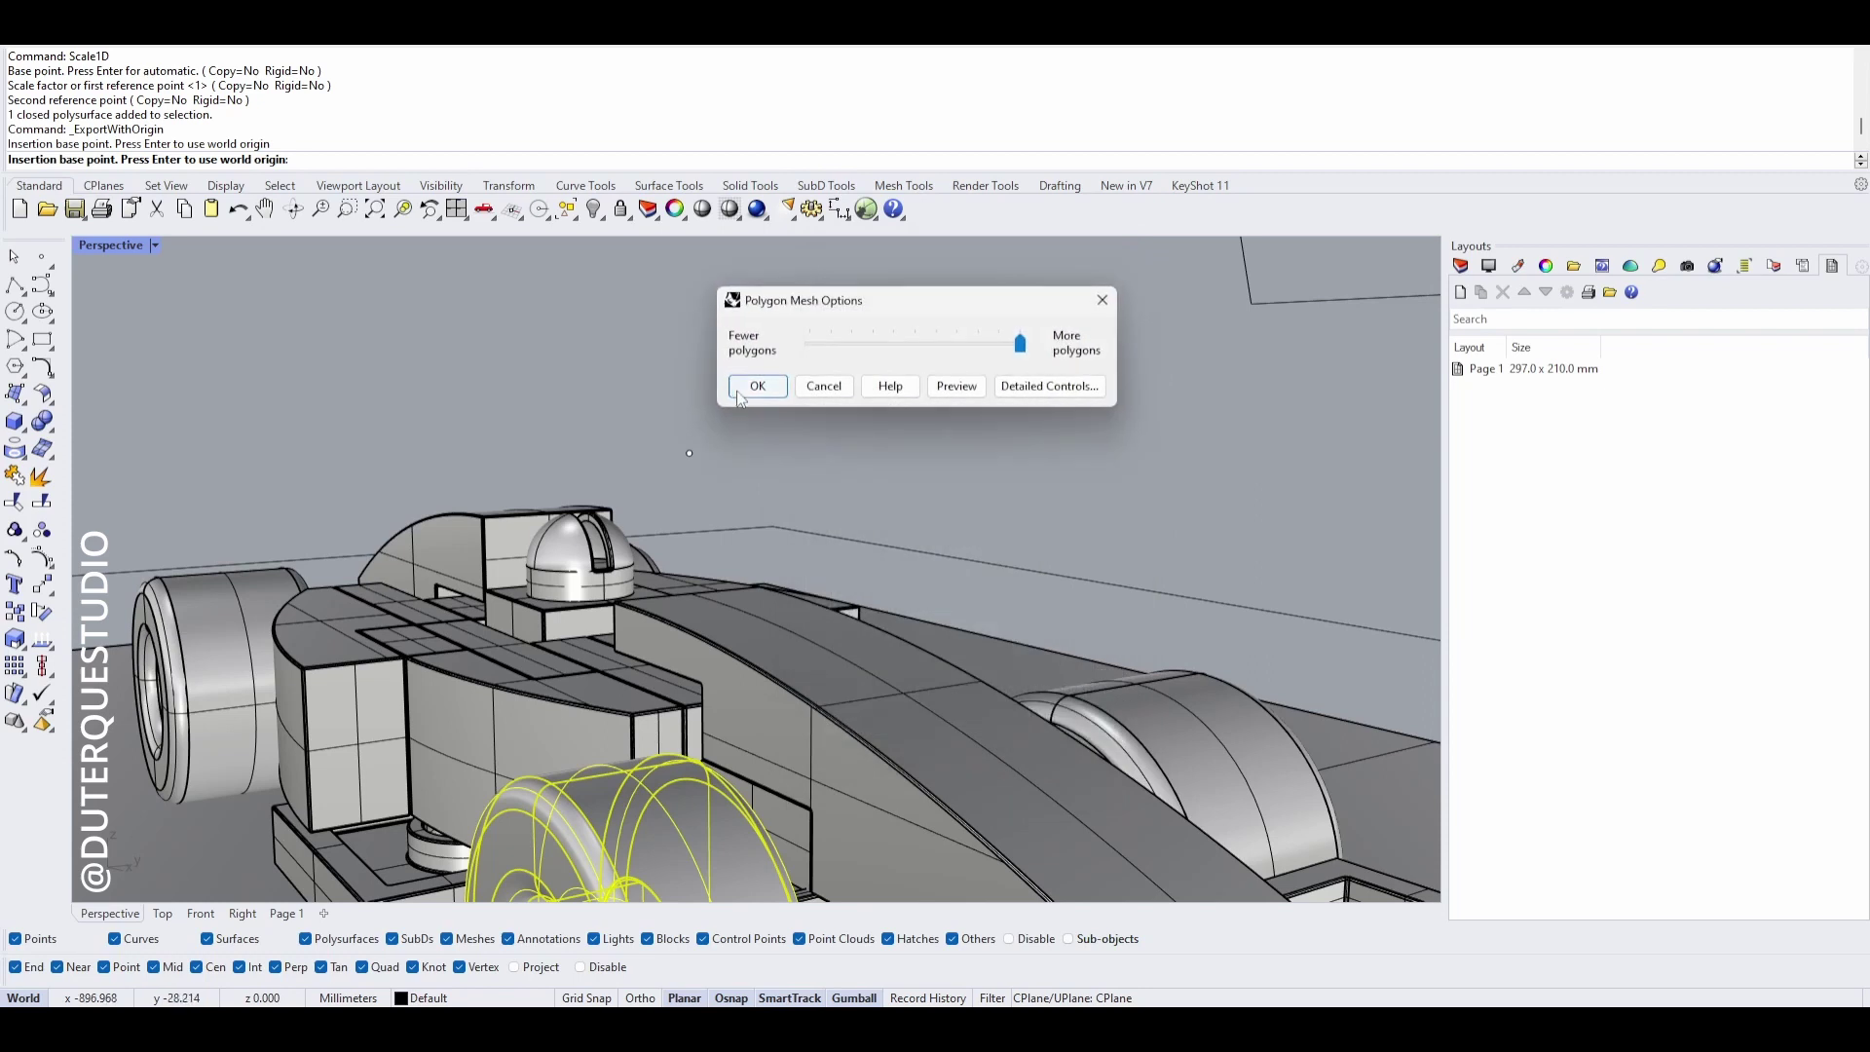
{"action": "left_click", "coordinate": [756, 387]}
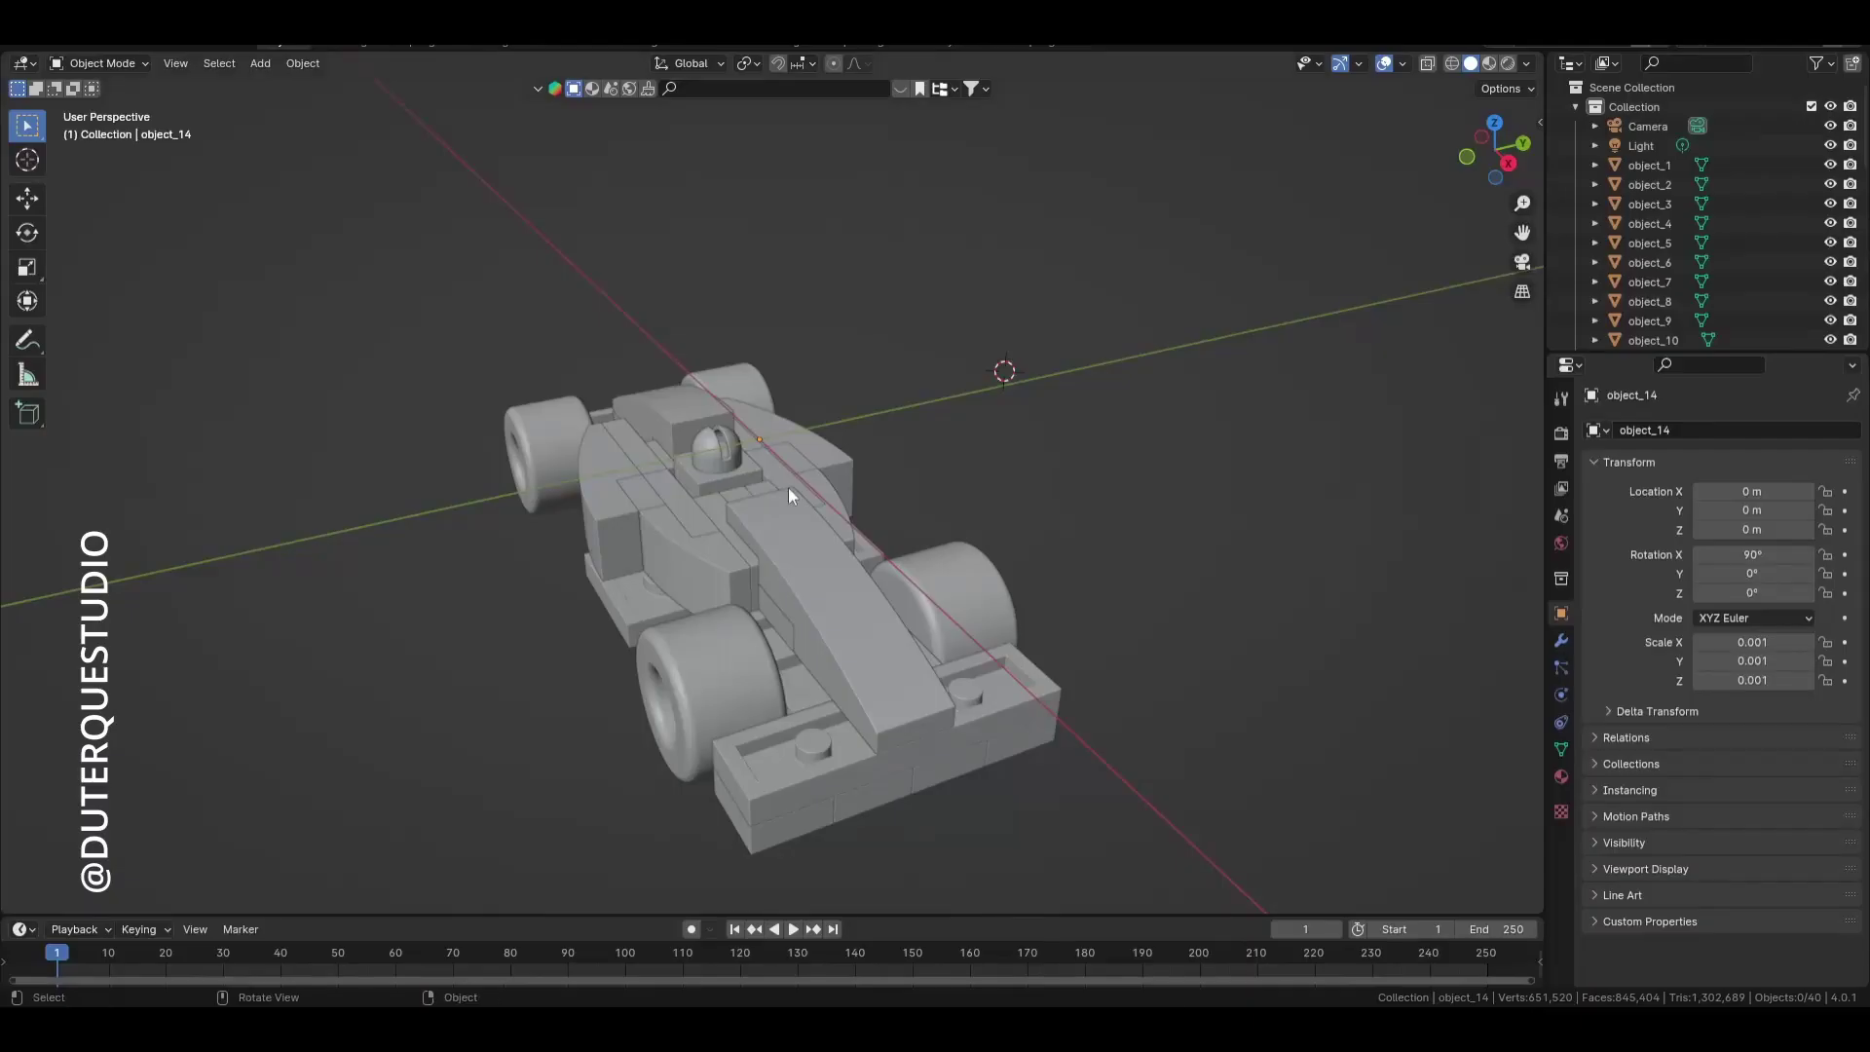
- Switch to Blender and move the old near front wheel well away from the side of the car
{"action": "middle_click_drag", "start_coordinate": [787, 487], "coordinate": [1019, 547]}
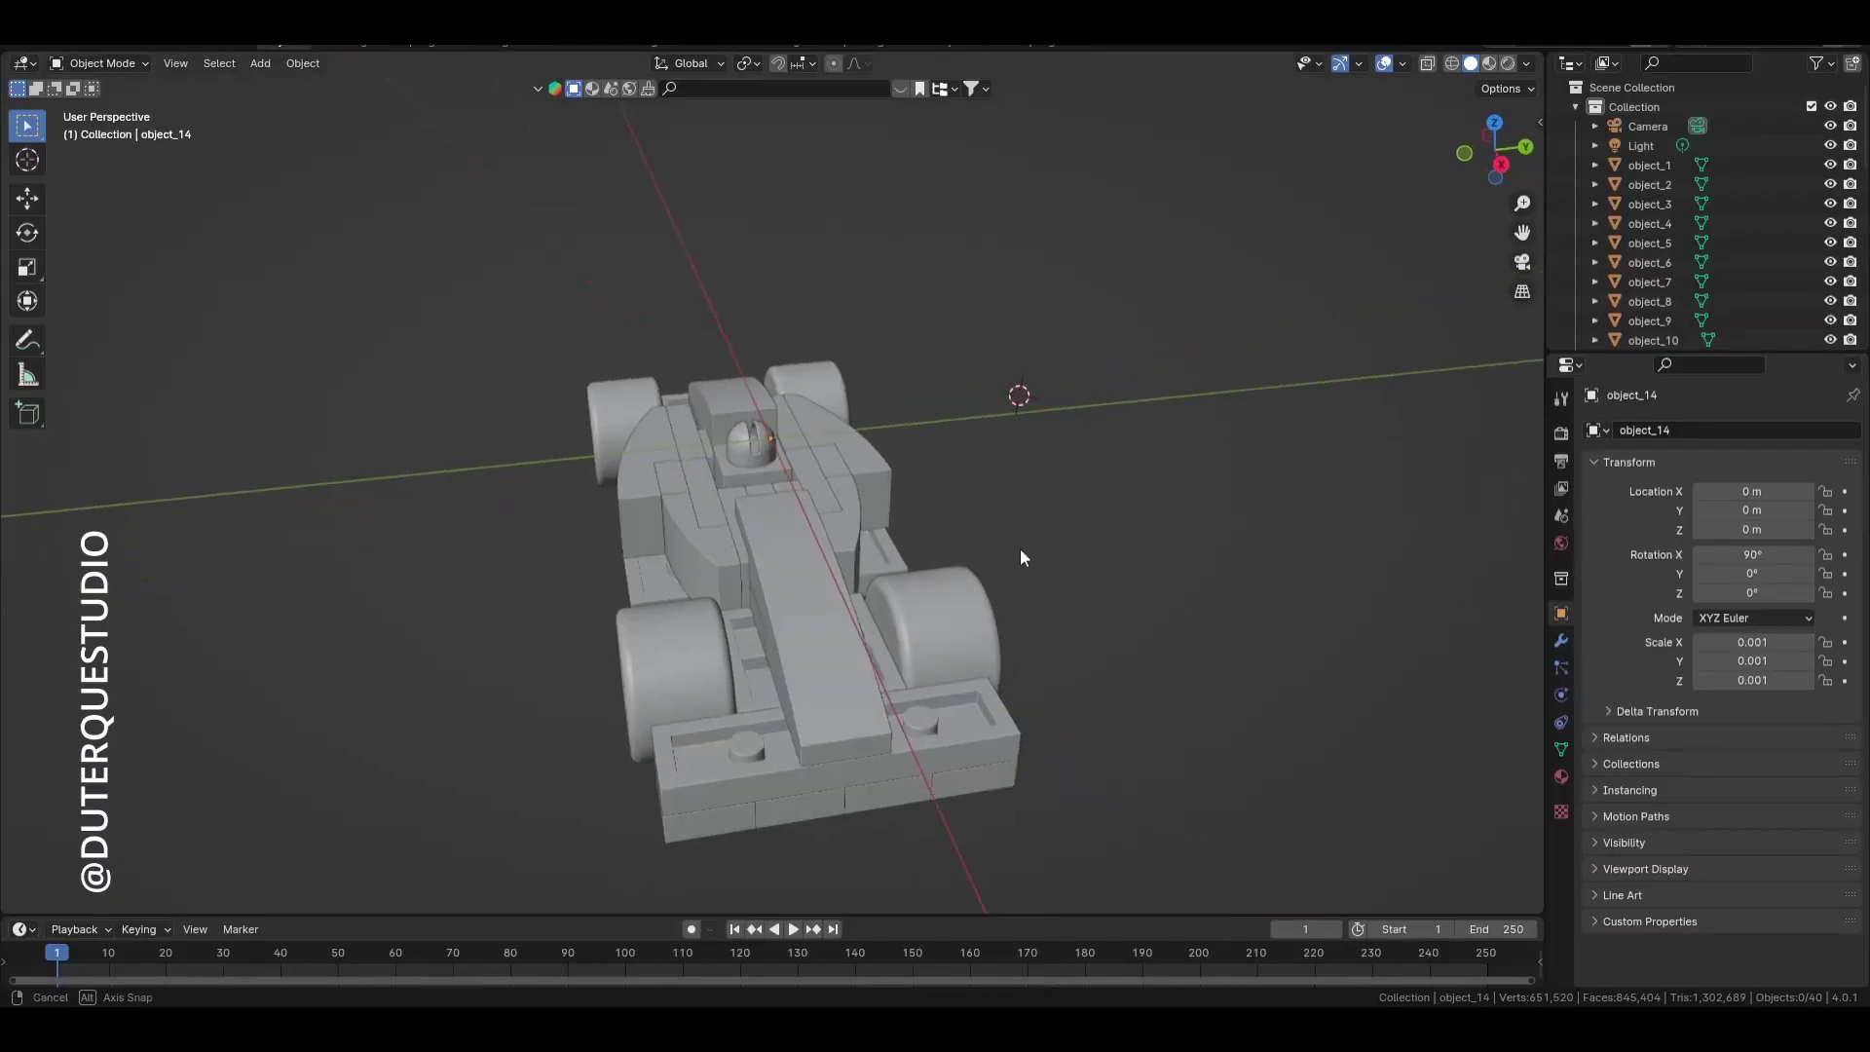
{"action": "left_click", "coordinate": [586, 605]}
{"action": "key", "text": "g"}
{"action": "left_click", "coordinate": [402, 520]}
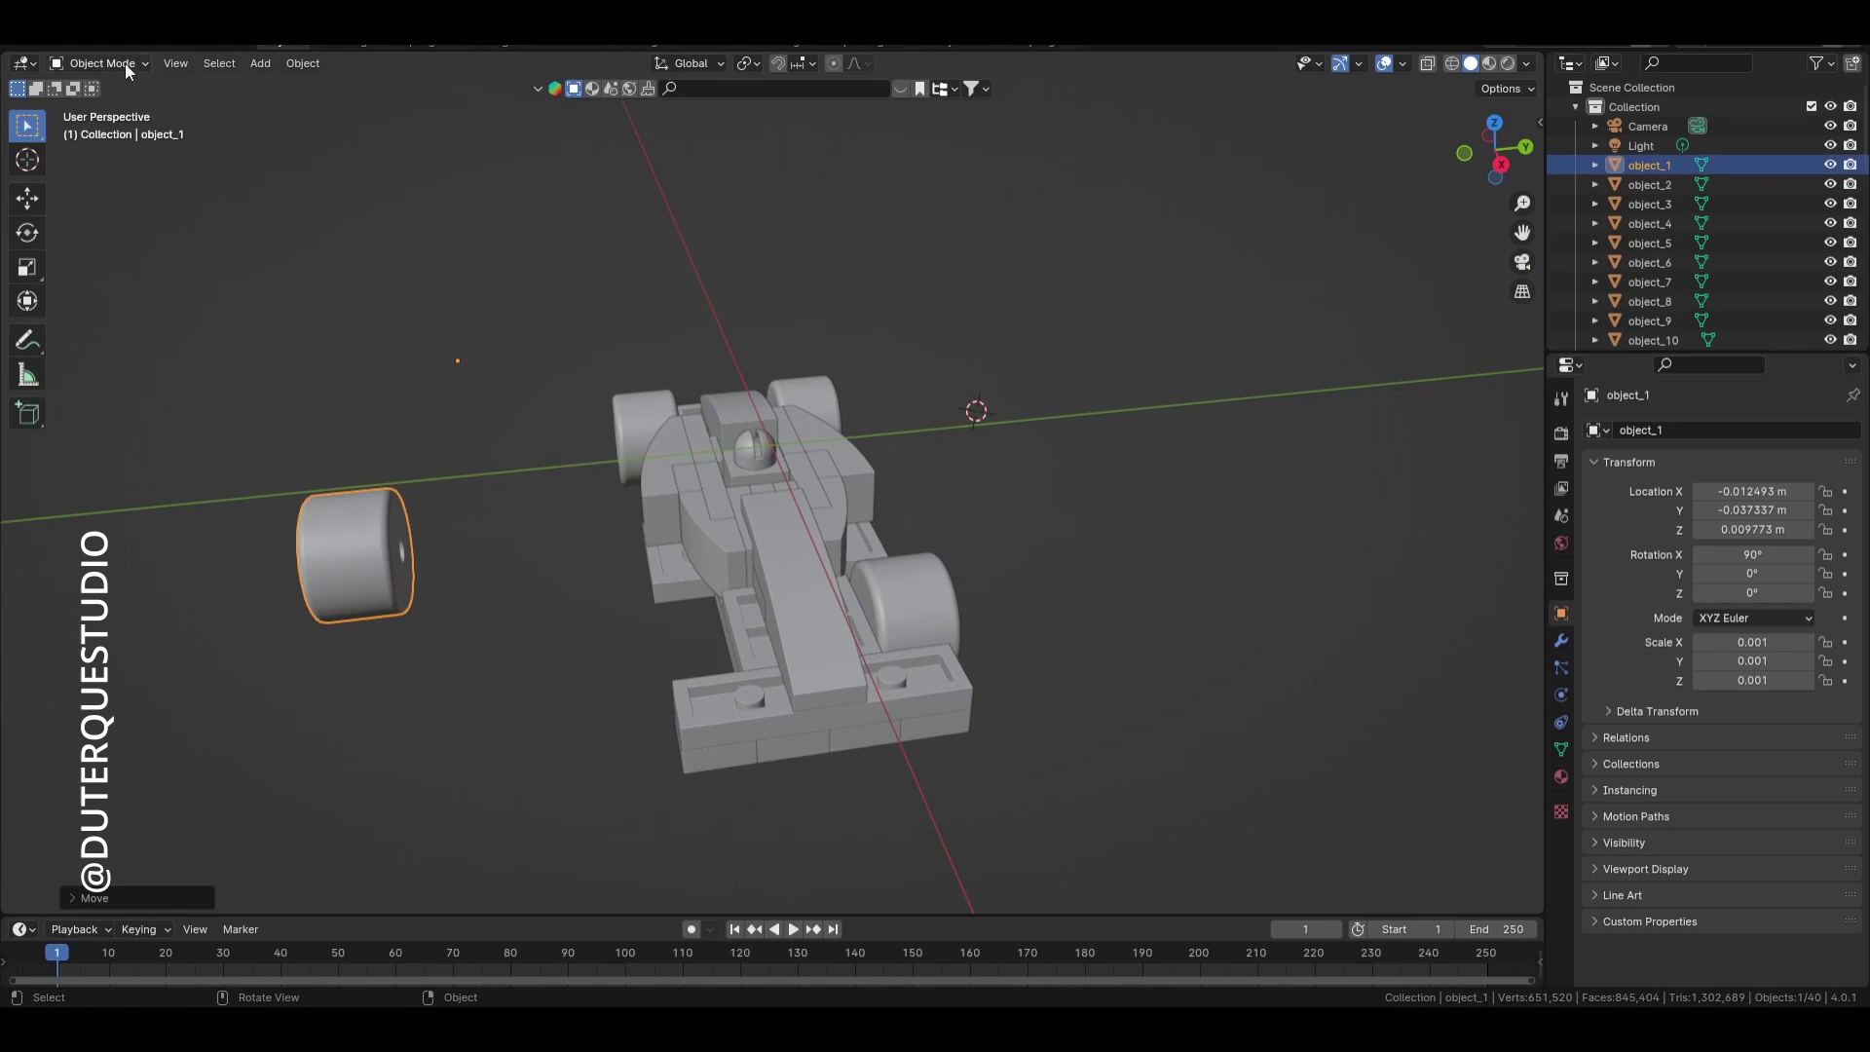
- Import Lego wheel.obj as a Wavefront OBJ at scale 0.001 and check the new wheel's placement on the car
{"action": "left_click", "coordinate": [49, 49]}
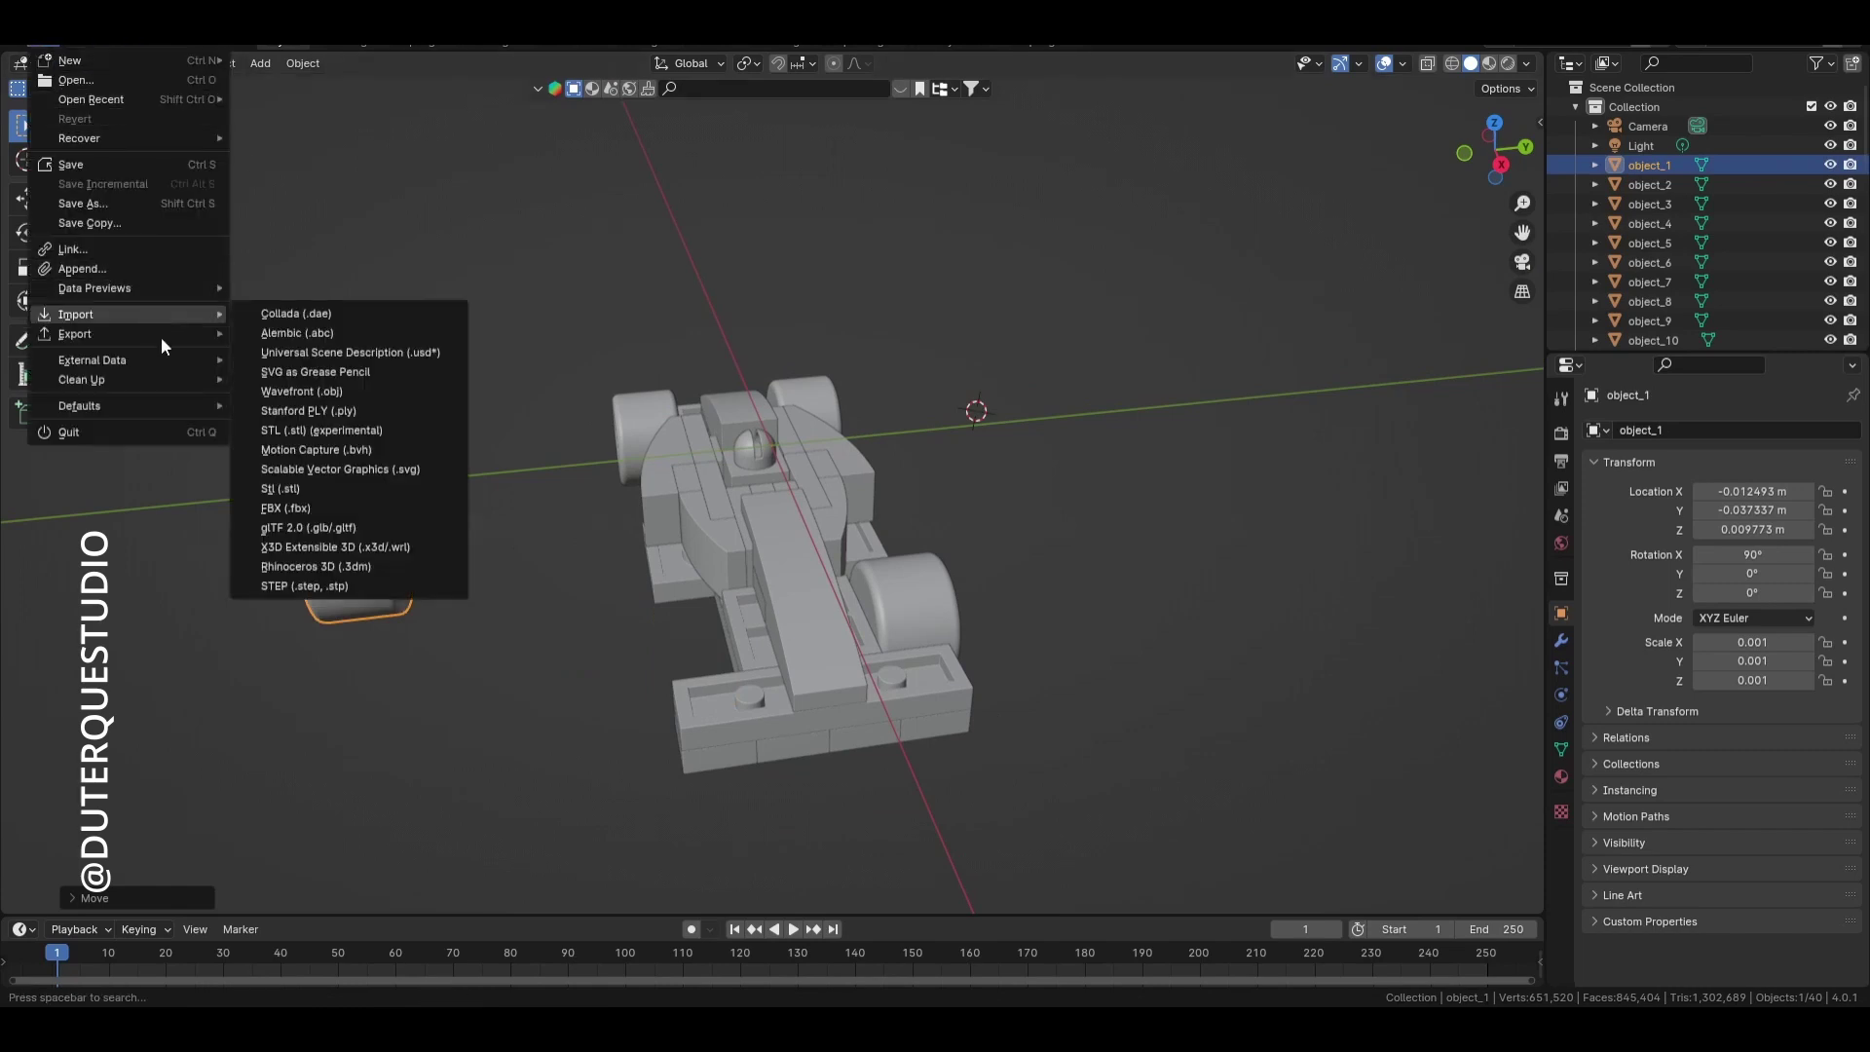
{"action": "left_click", "coordinate": [370, 391]}
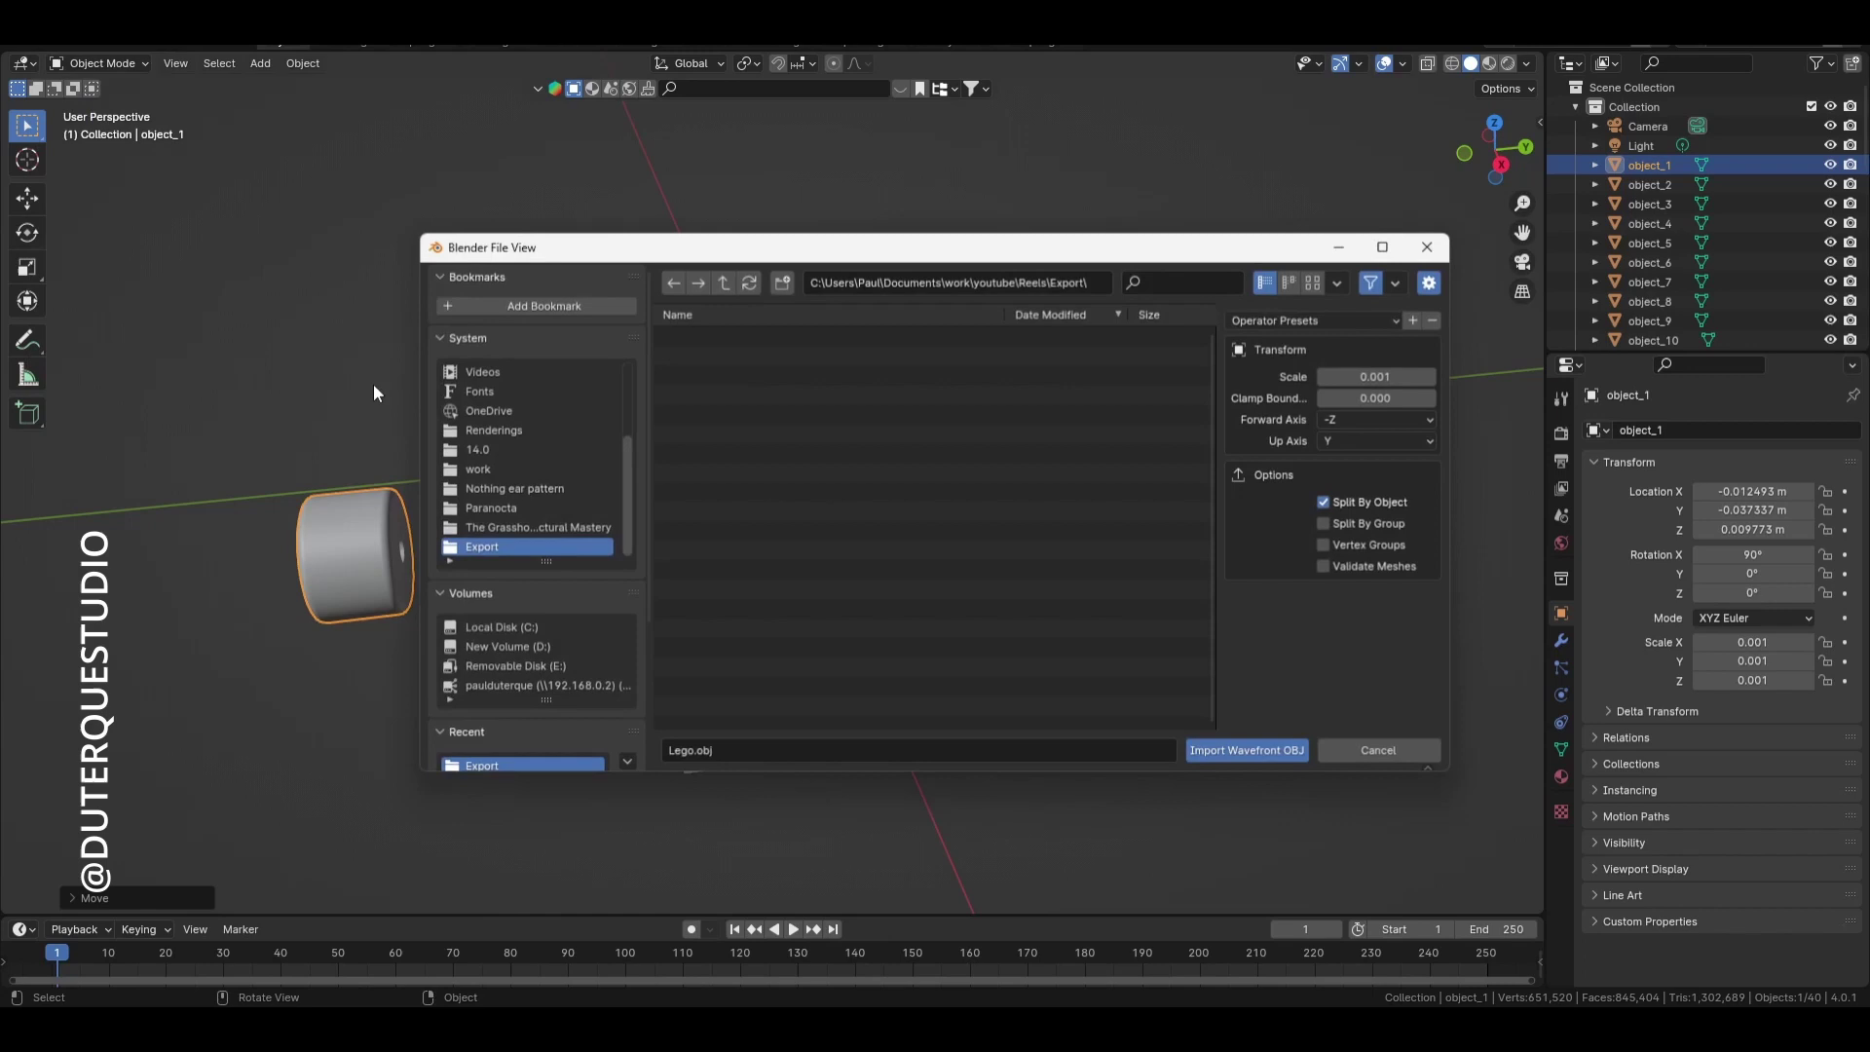
{"action": "left_click", "coordinate": [722, 337]}
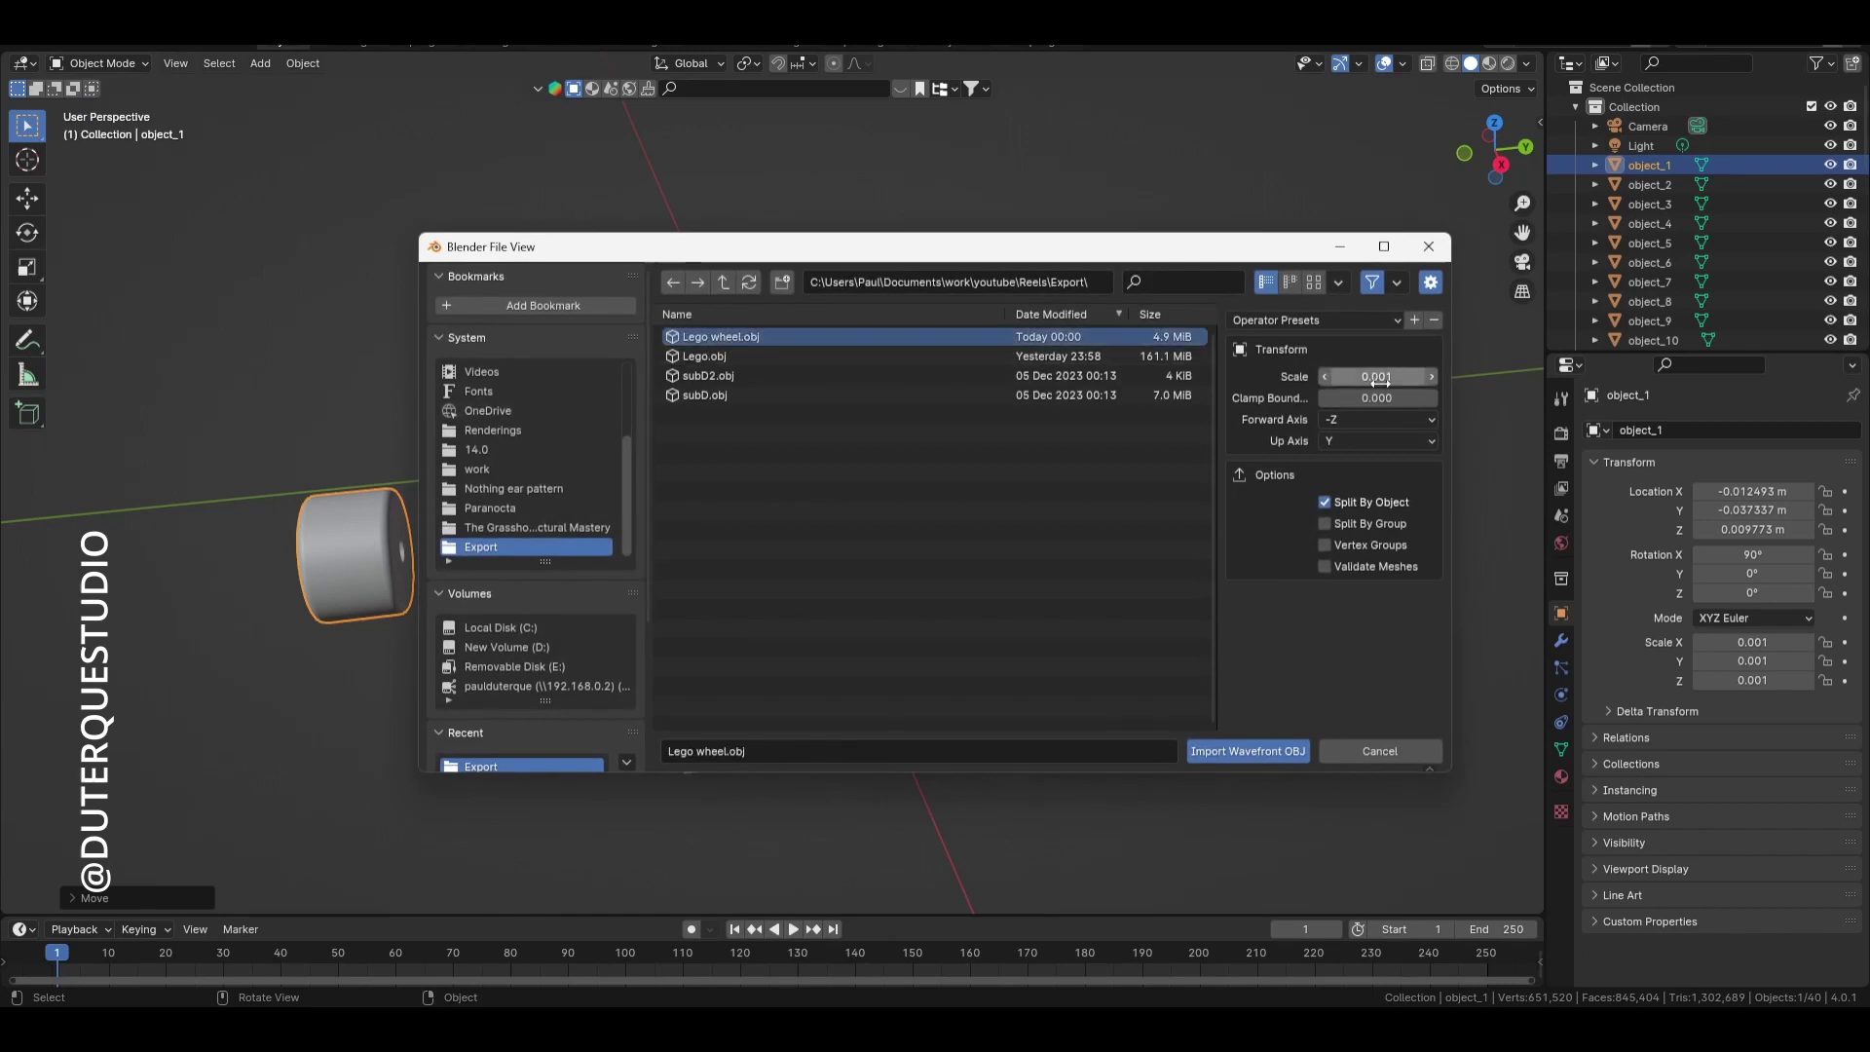
{"action": "left_click", "coordinate": [1261, 750]}
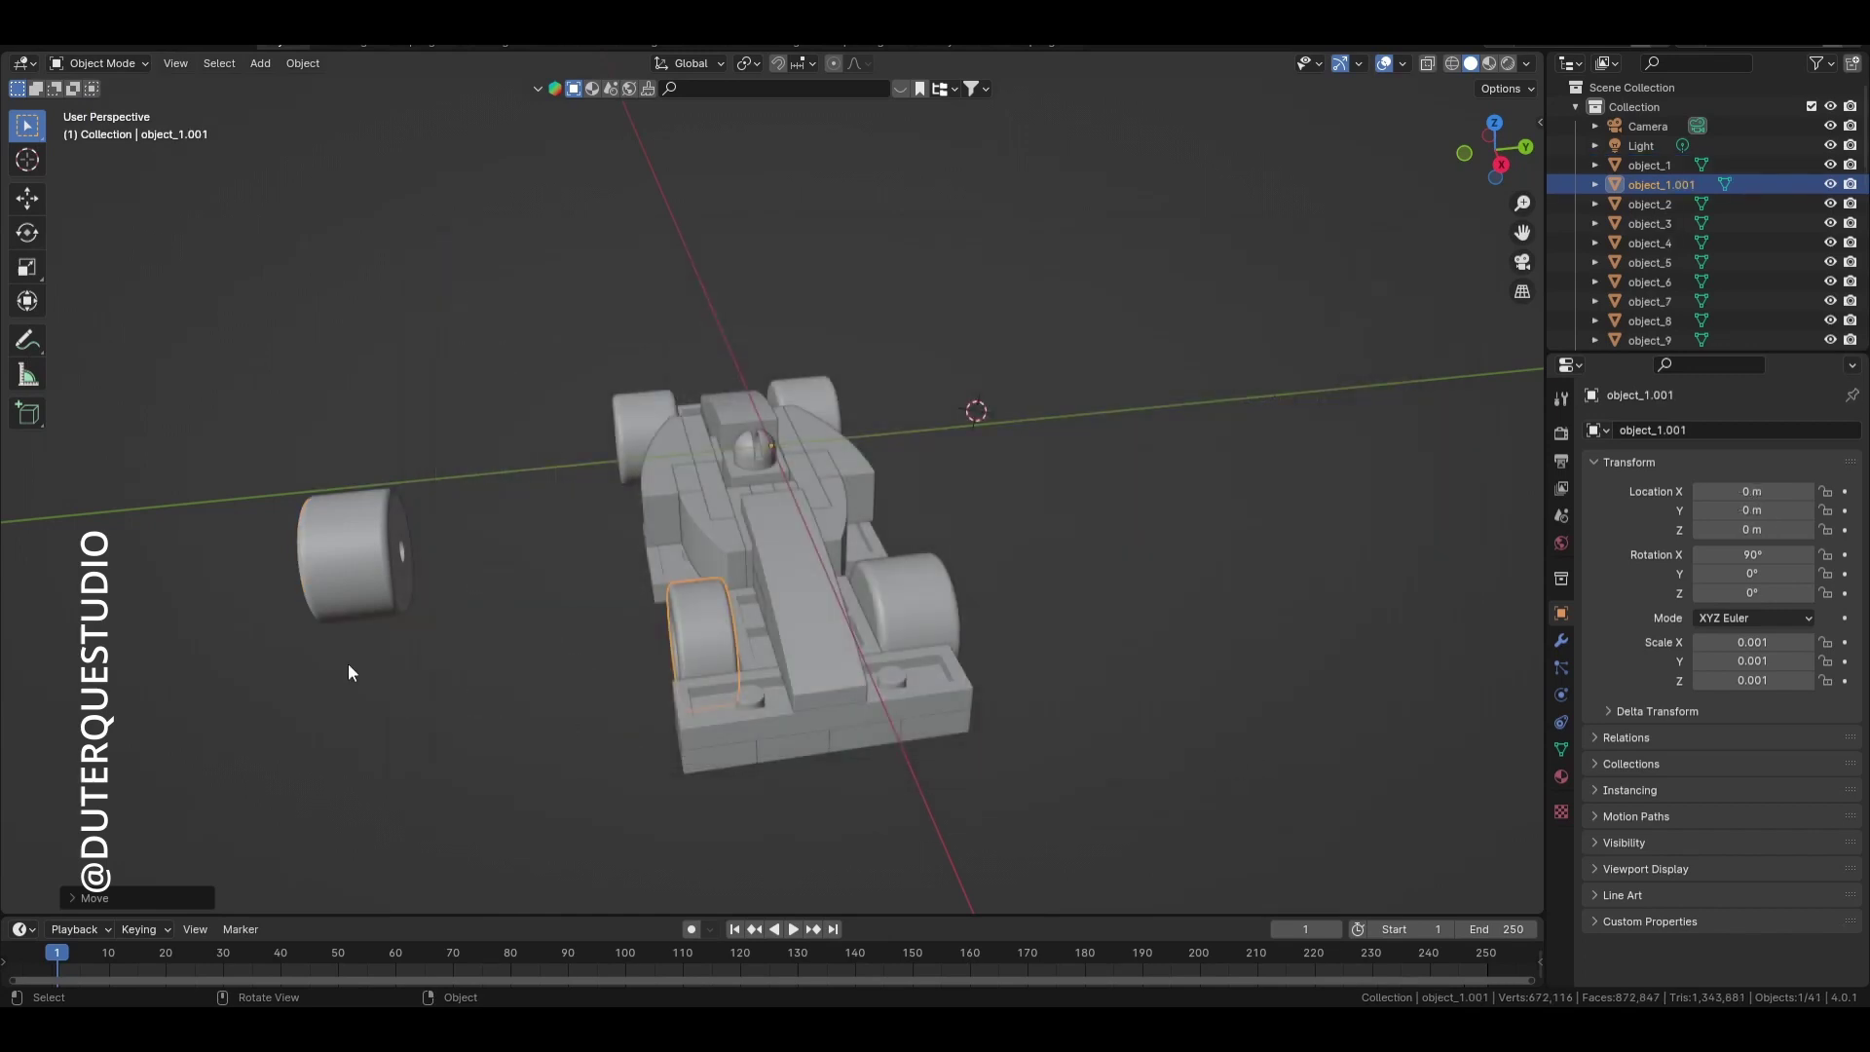
{"action": "scroll", "coordinate": [672, 641], "scroll_direction": "up", "scroll_amount": 2}
{"action": "middle_click_drag", "start_coordinate": [663, 692], "coordinate": [745, 574]}
{"action": "scroll", "coordinate": [675, 618], "scroll_direction": "down", "scroll_amount": 4}
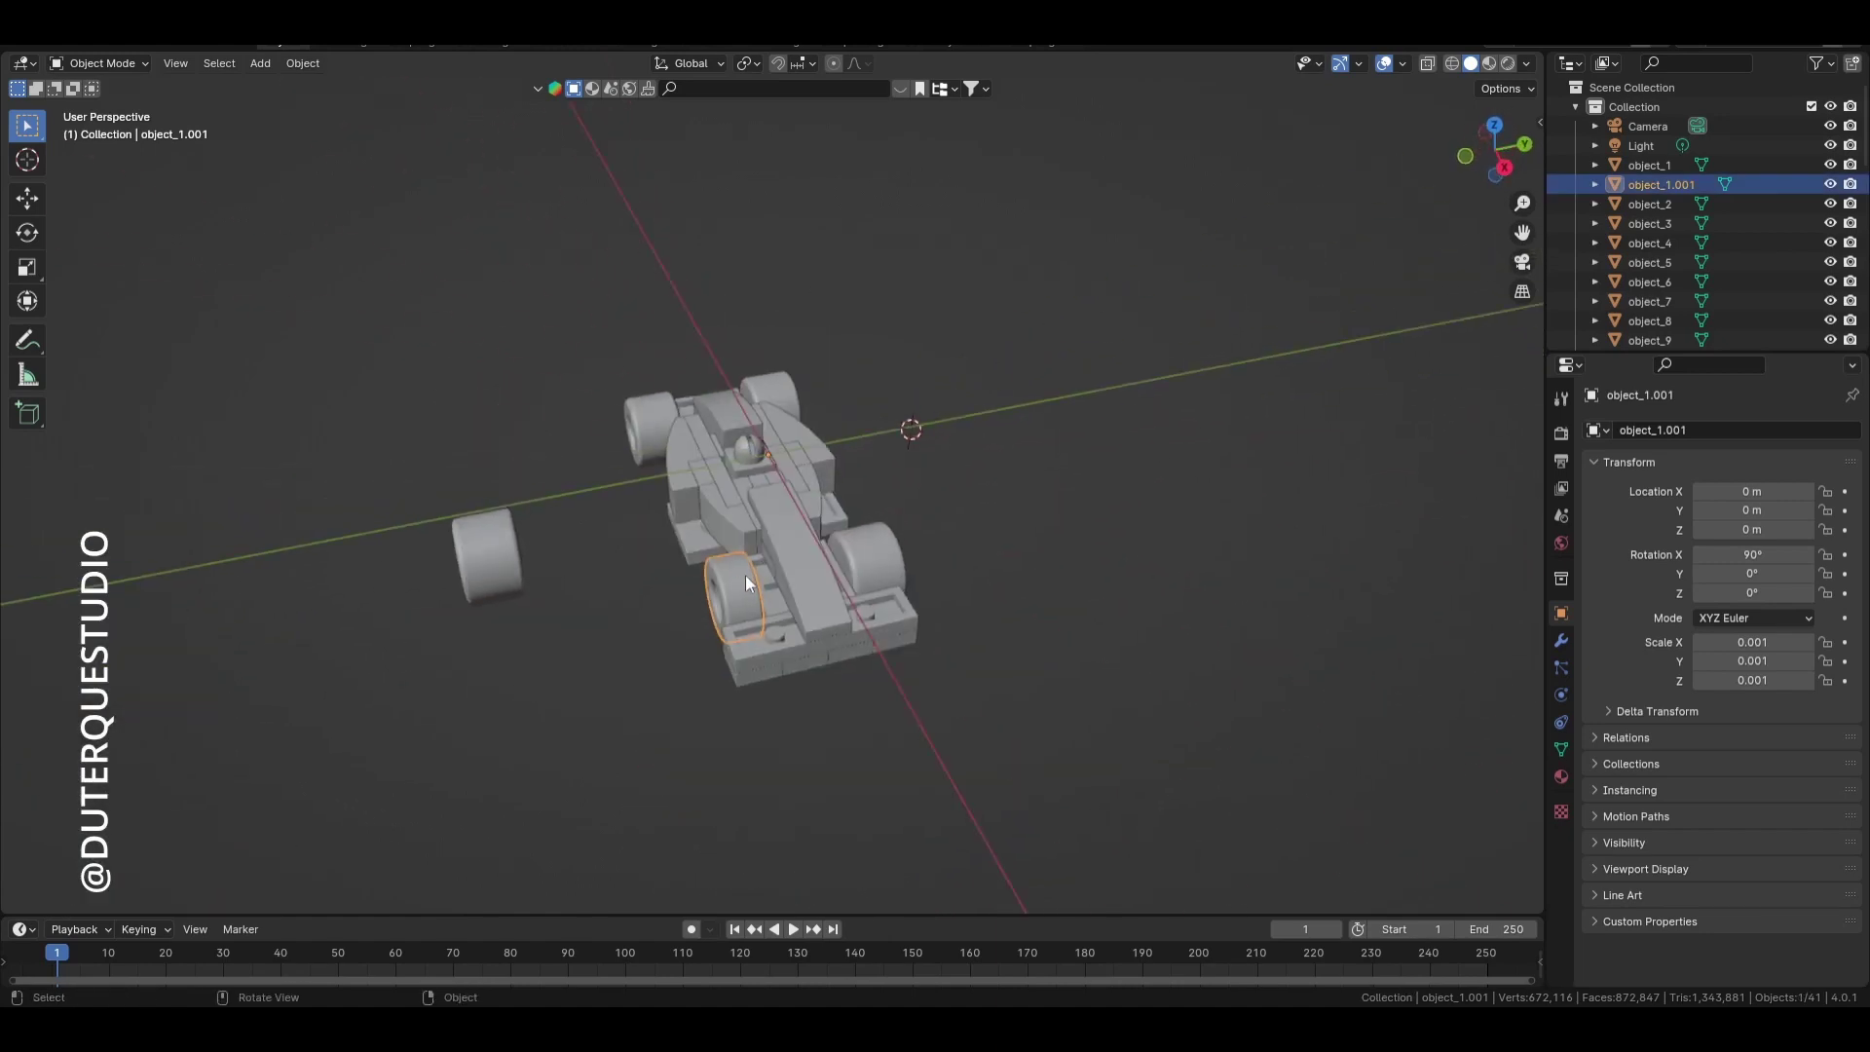
- Move the newly imported front wheel off the car to an empty spot well behind the old wheel
{"action": "key", "text": "g"}
{"action": "left_click", "coordinate": [340, 378]}
{"action": "middle_click_drag", "start_coordinate": [349, 389], "coordinate": [364, 362]}
{"action": "left_click", "coordinate": [360, 365]}
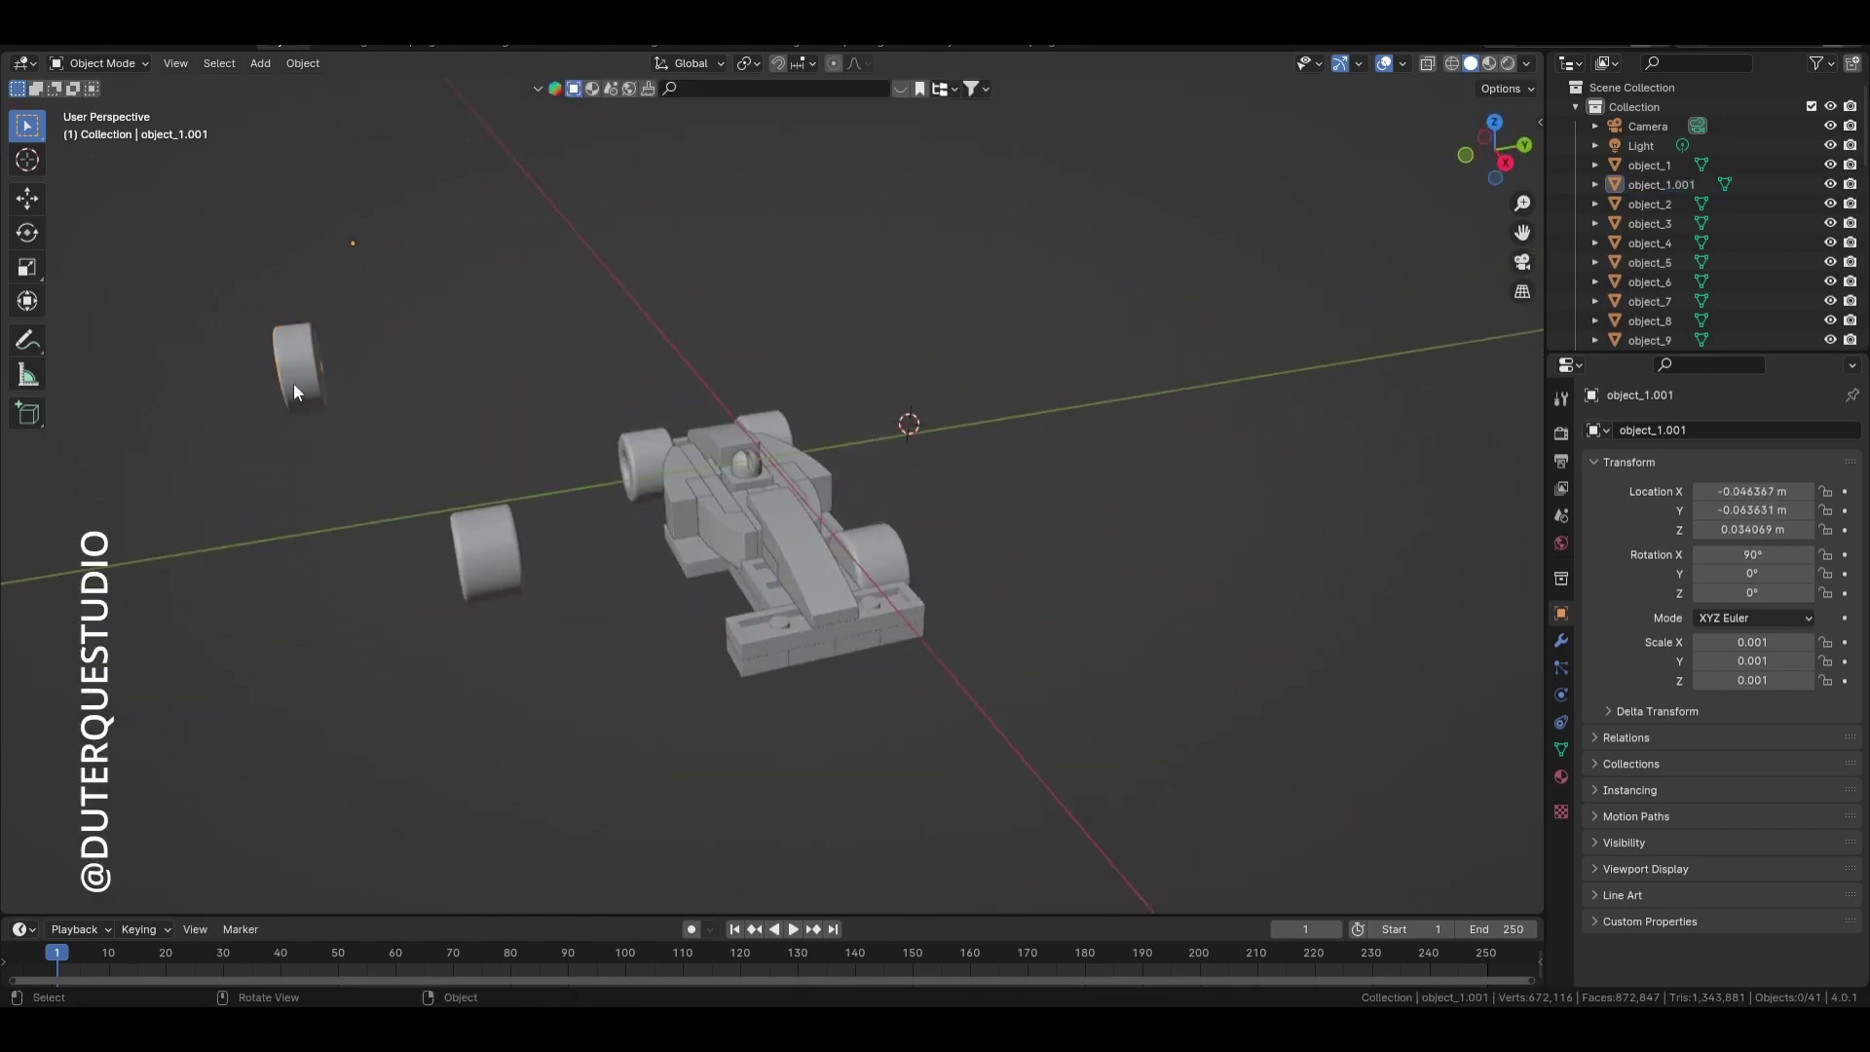
{"action": "left_click", "coordinate": [296, 382]}
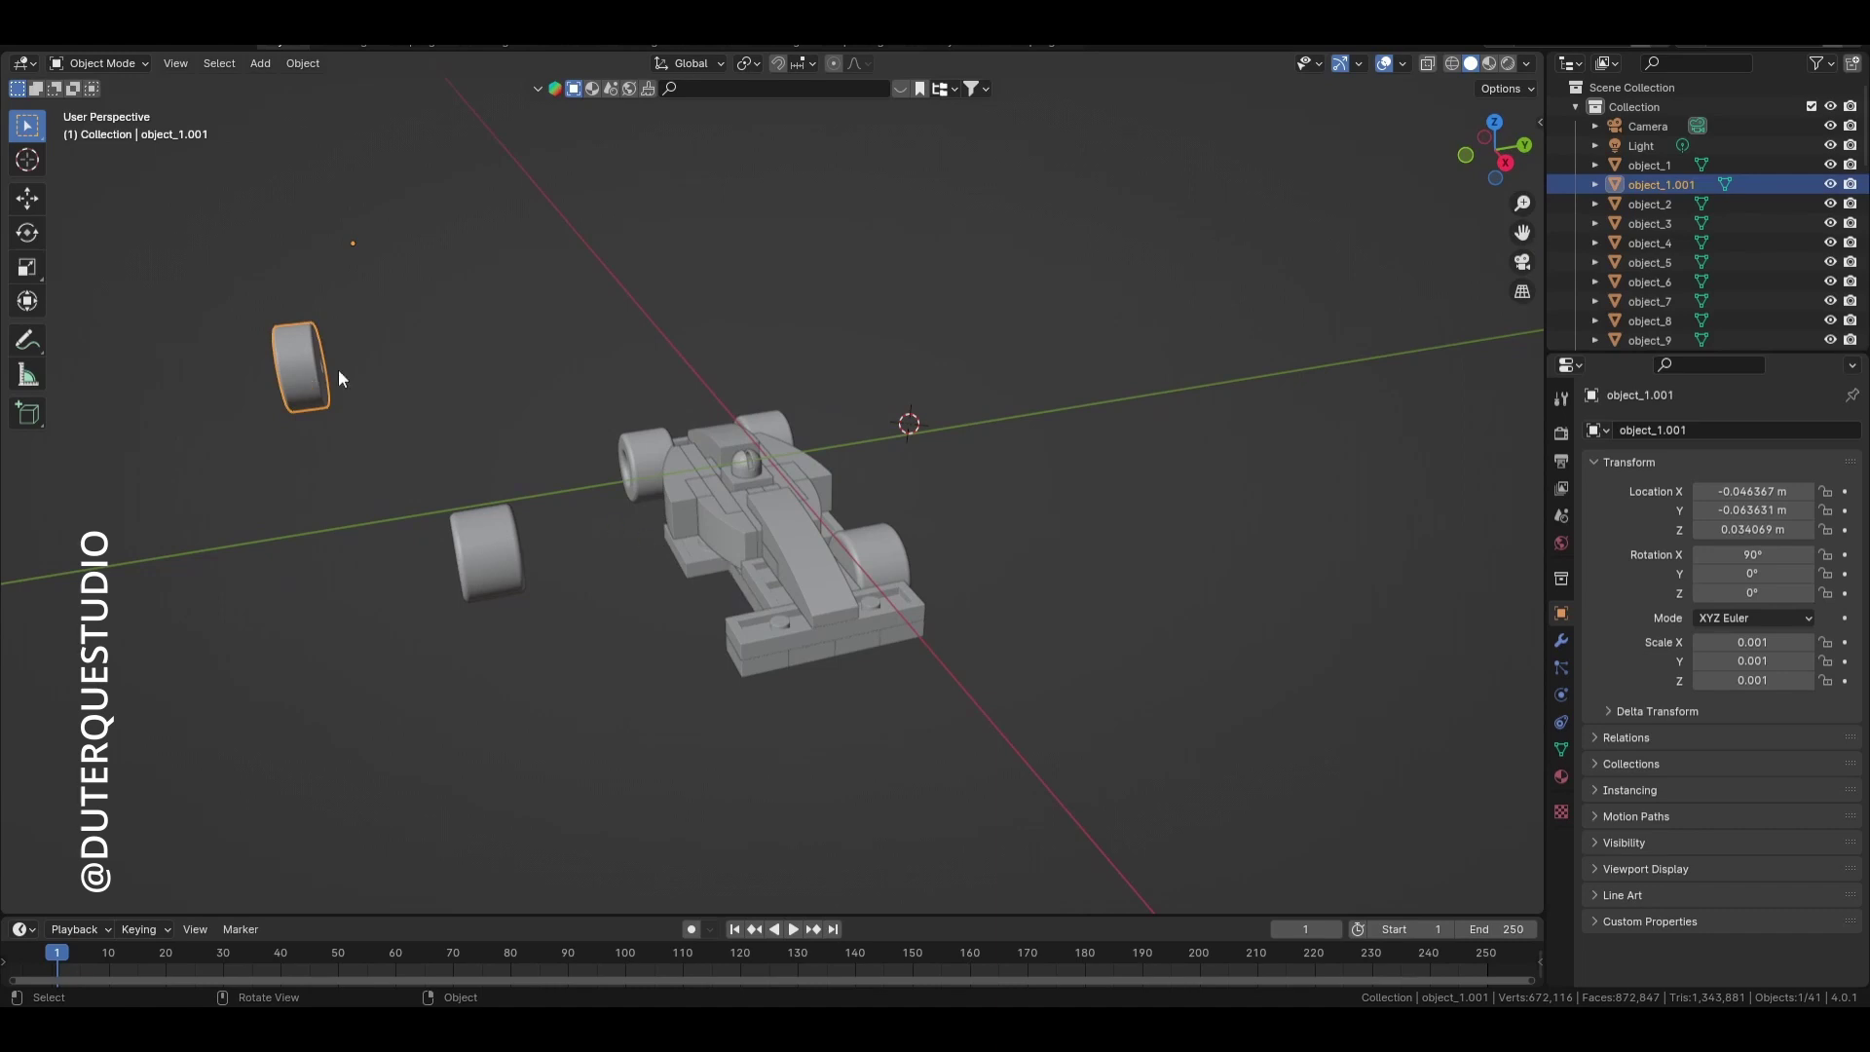
{"action": "left_click", "coordinate": [623, 485]}
- Snap the 3D cursor to the origin of the car's long front nose piece, using it as the active object
{"action": "scroll", "coordinate": [1008, 397], "scroll_direction": "up", "scroll_amount": 2}
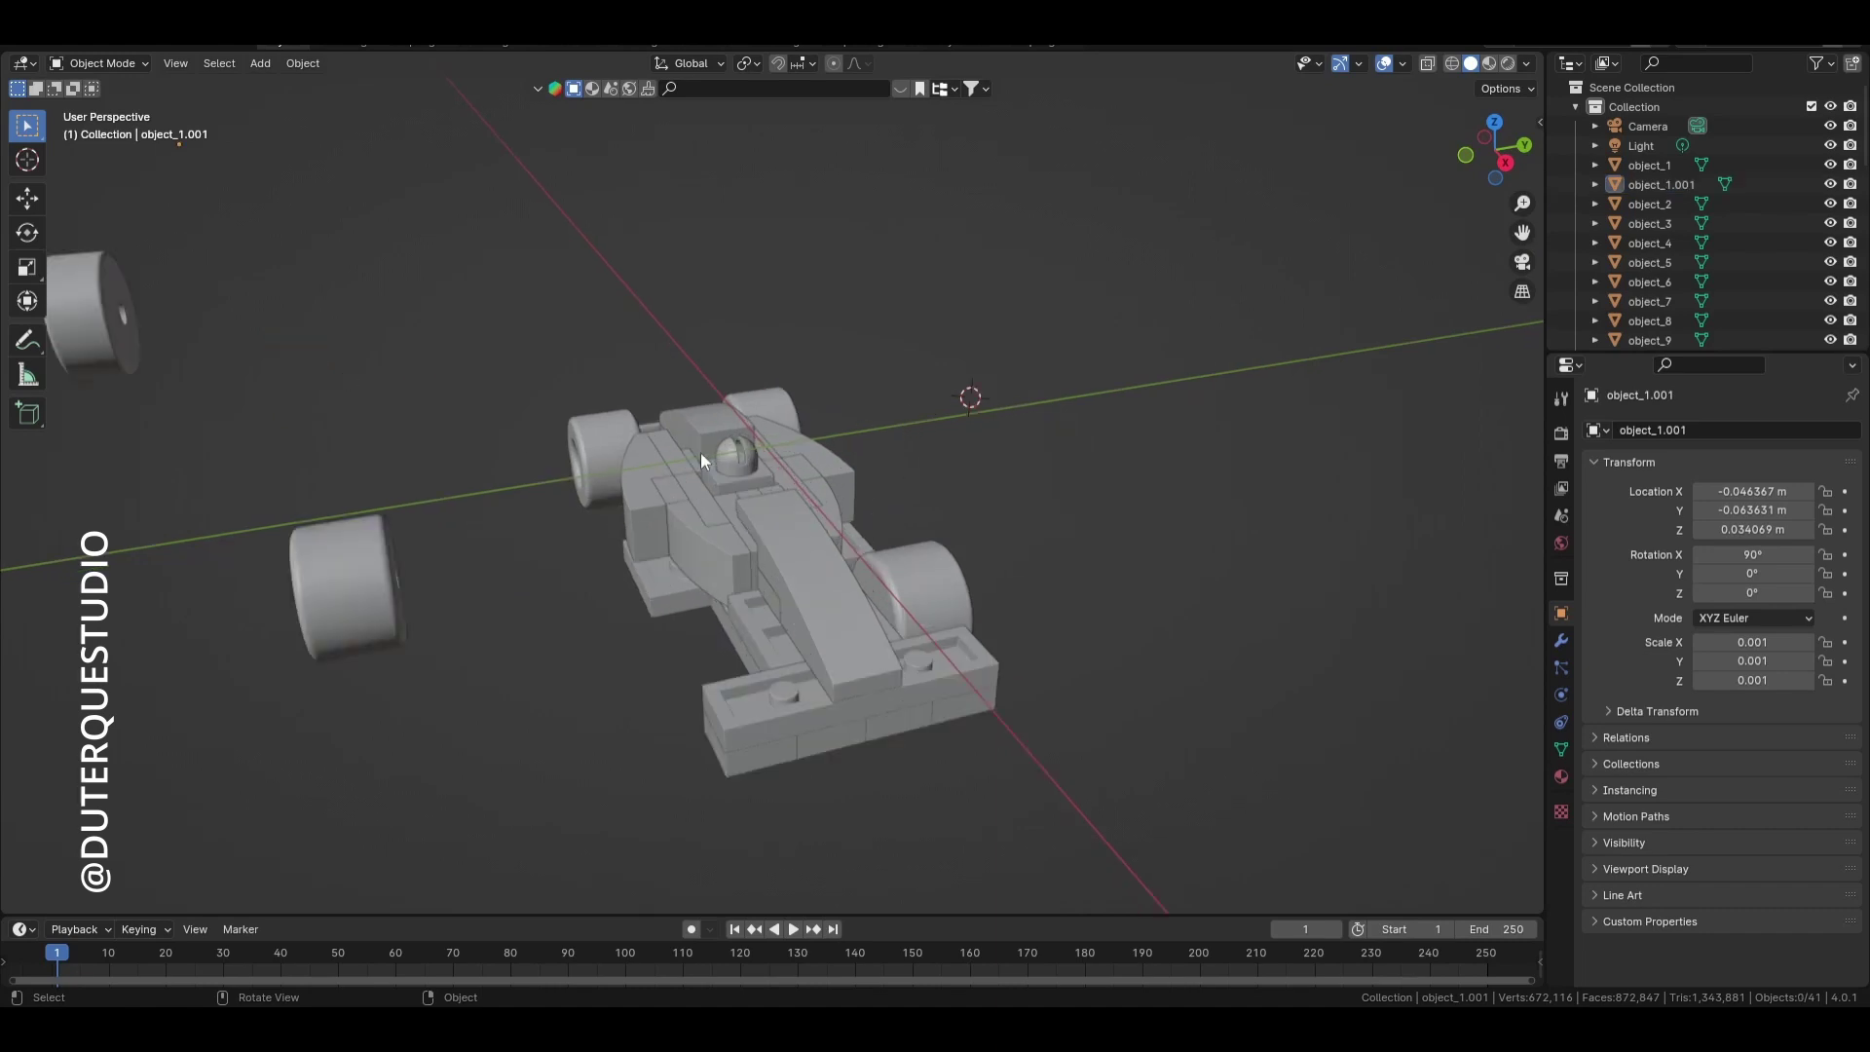
{"action": "left_click", "coordinate": [769, 516]}
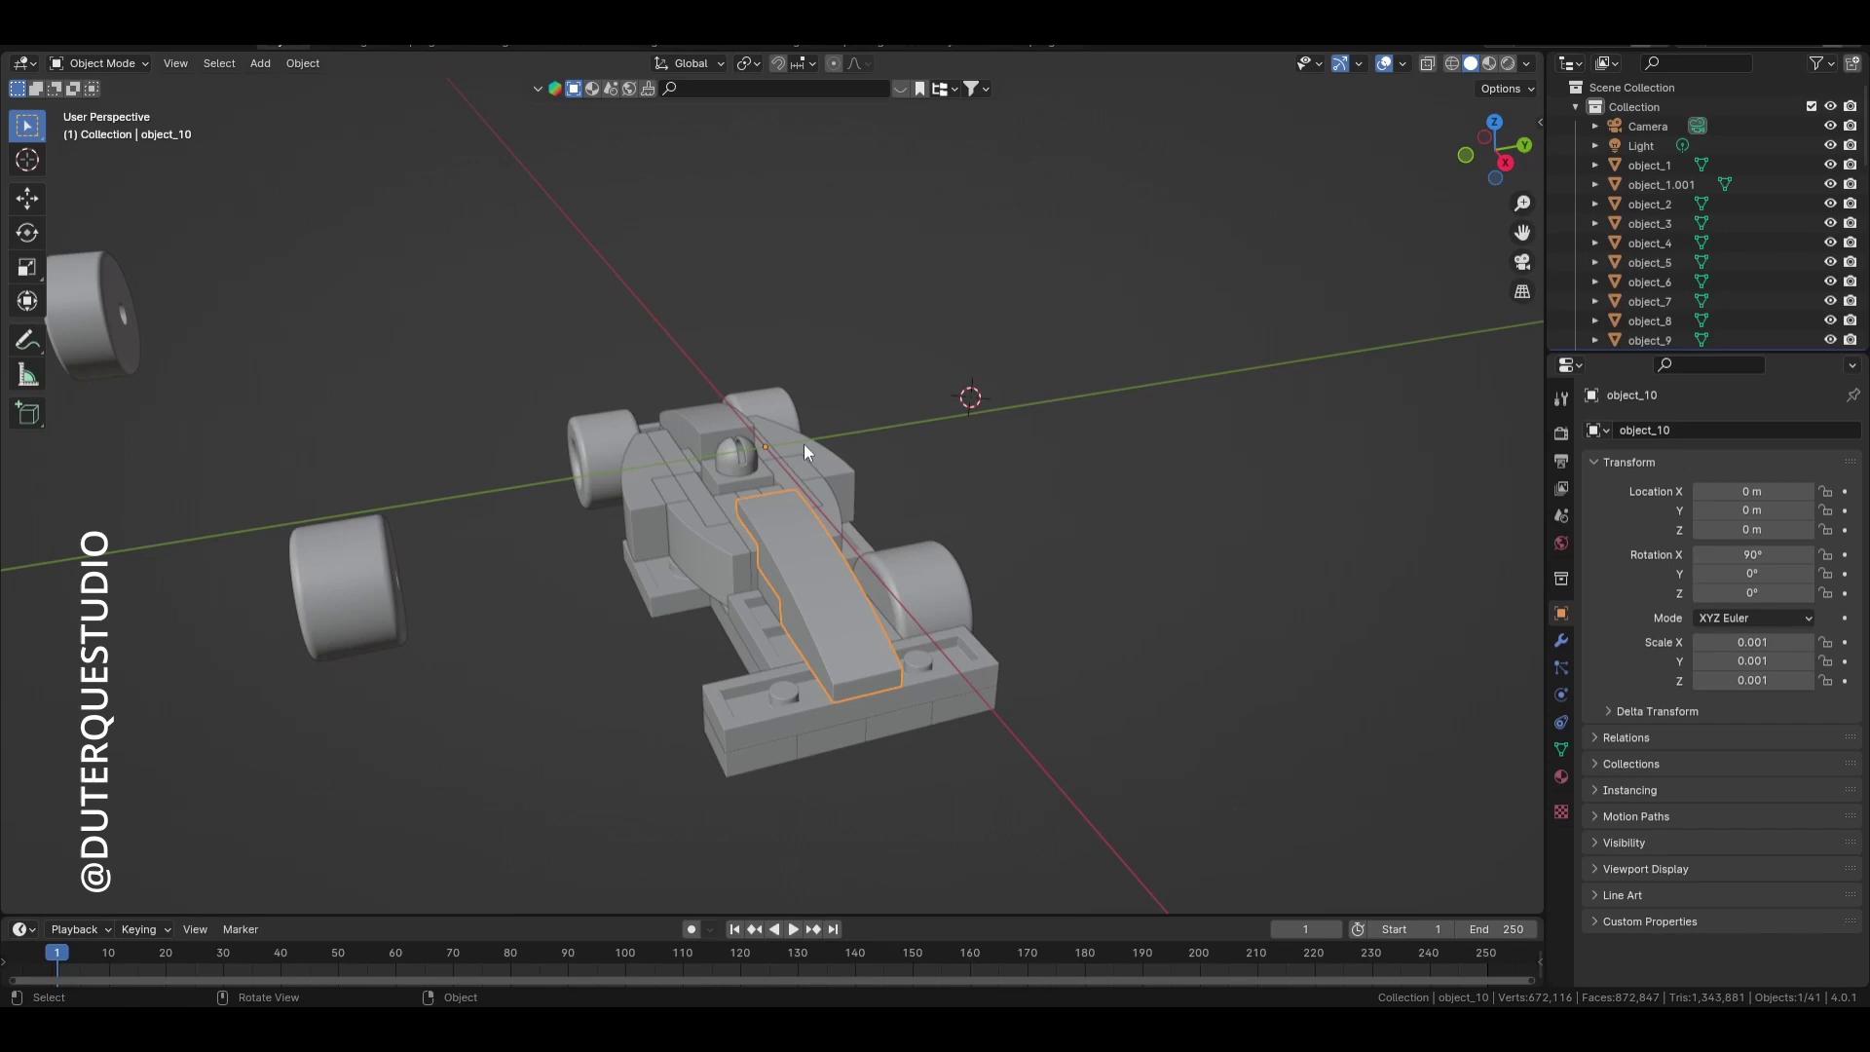
{"action": "key", "text": "shift+s"}
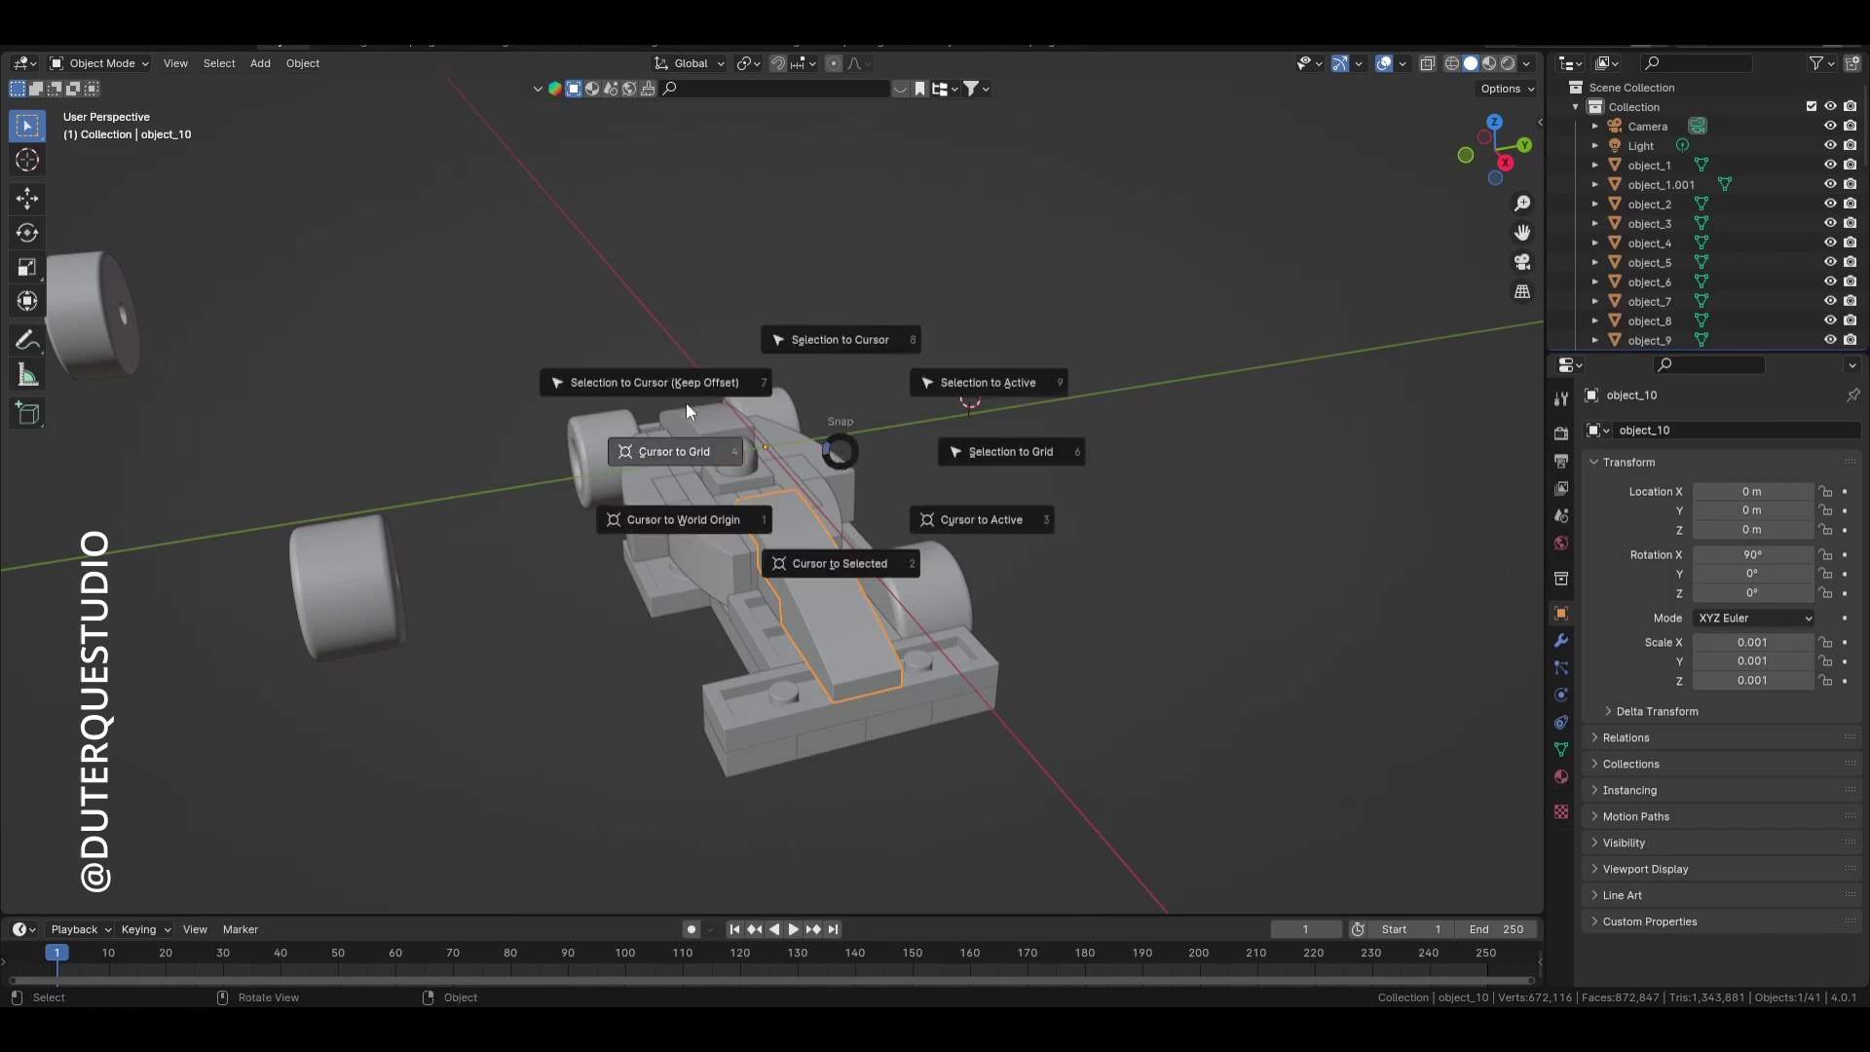
{"action": "left_click", "coordinate": [974, 520]}
{"action": "scroll", "coordinate": [787, 462], "scroll_direction": "up", "scroll_amount": 3}
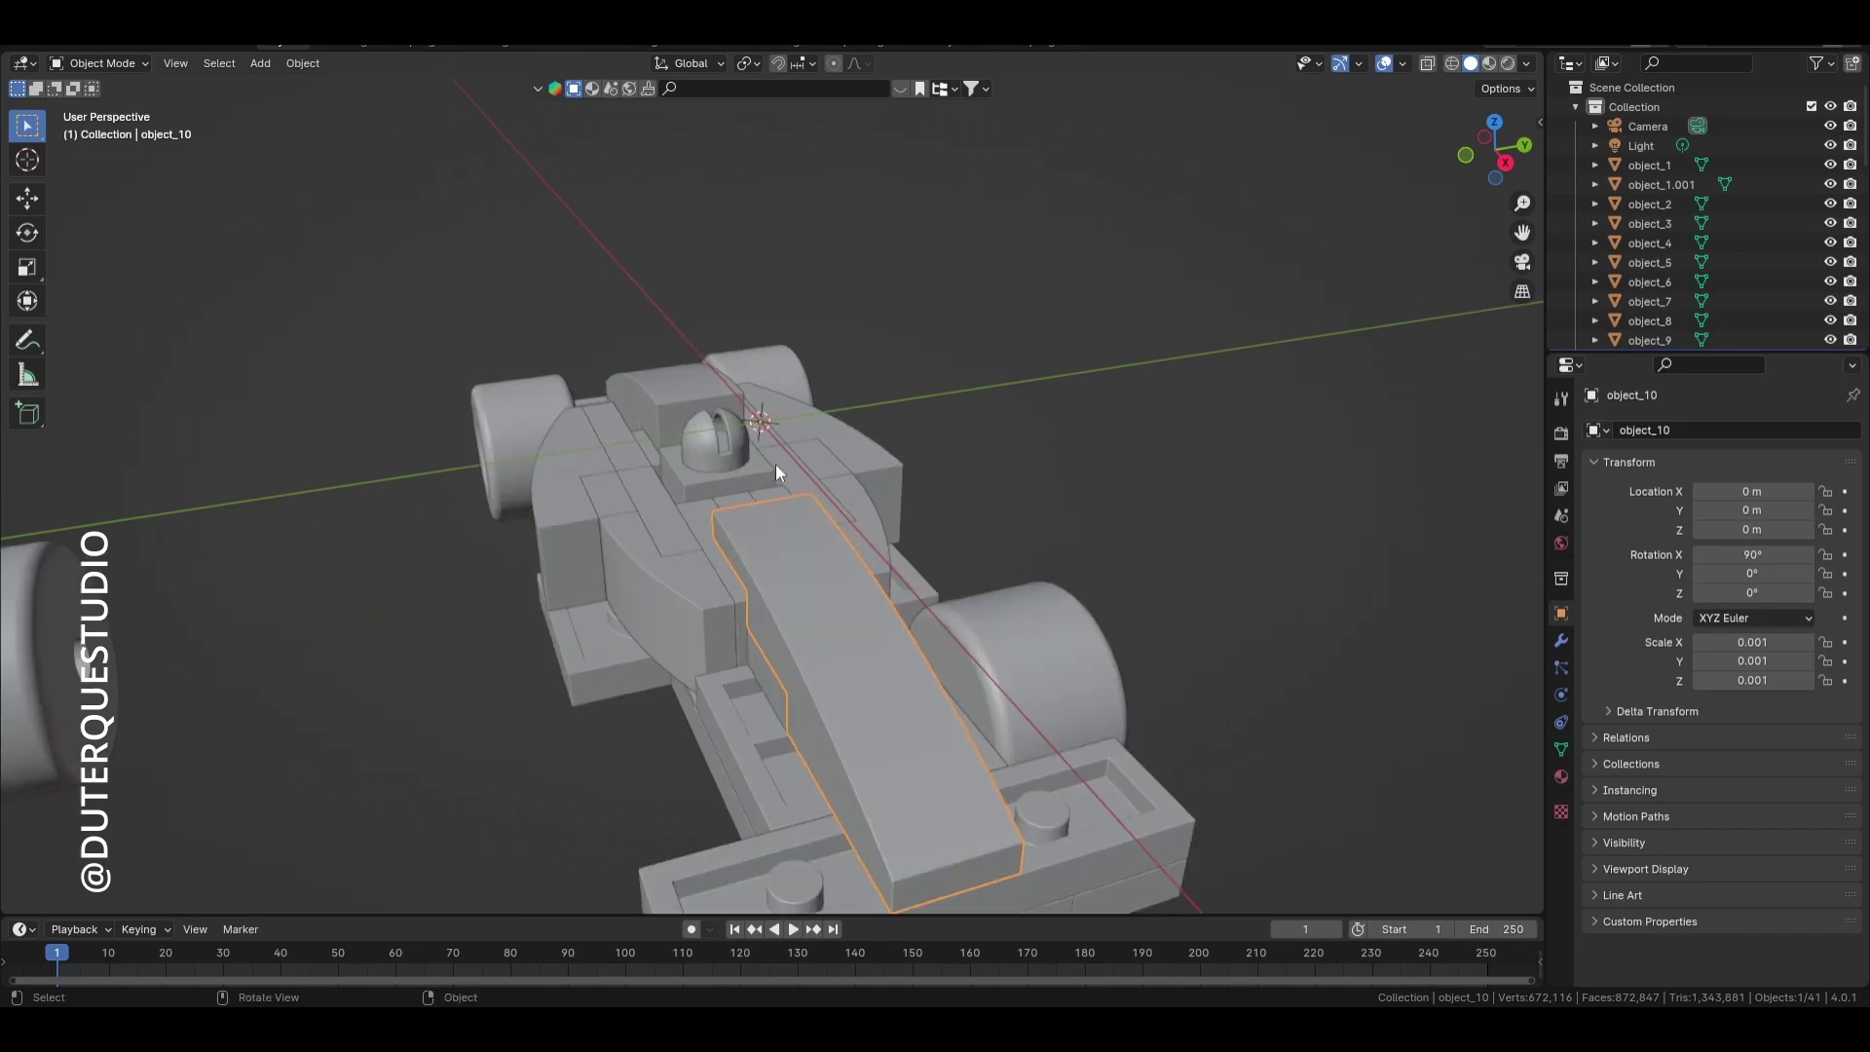
{"action": "scroll", "coordinate": [794, 468], "scroll_direction": "down", "scroll_amount": 2}
{"action": "mouse_move", "coordinate": [809, 471]}
{"action": "middle_mouse_down"}
{"action": "mouse_move", "coordinate": [1009, 456]}
{"action": "mouse_move", "coordinate": [814, 460]}
{"action": "middle_mouse_up"}
{"action": "left_click", "coordinate": [1014, 453]}
{"action": "scroll", "coordinate": [1014, 453], "scroll_direction": "down", "scroll_amount": 4}
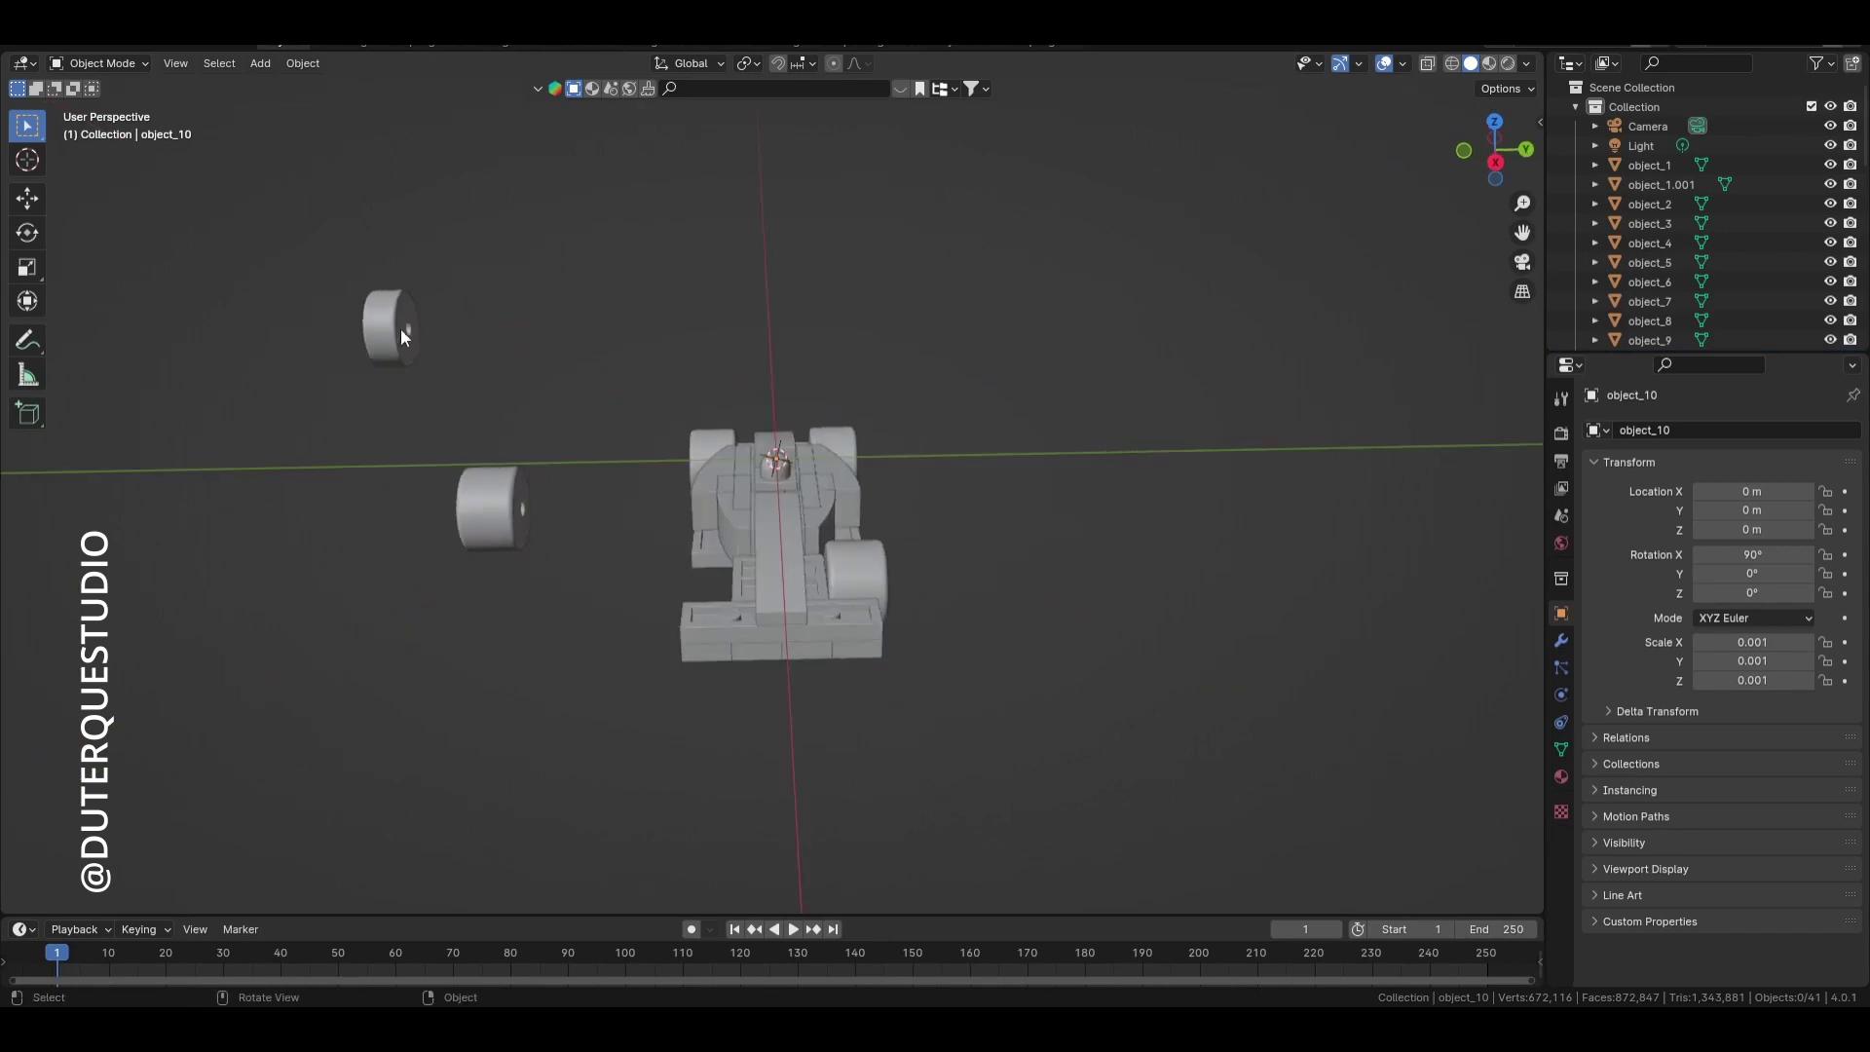
- Snap the displaced new wheel back to the 3D cursor with the Selection to Cursor (Keep Offset) option
{"action": "left_click", "coordinate": [394, 329]}
{"action": "middle_click_drag", "start_coordinate": [394, 330], "coordinate": [570, 397]}
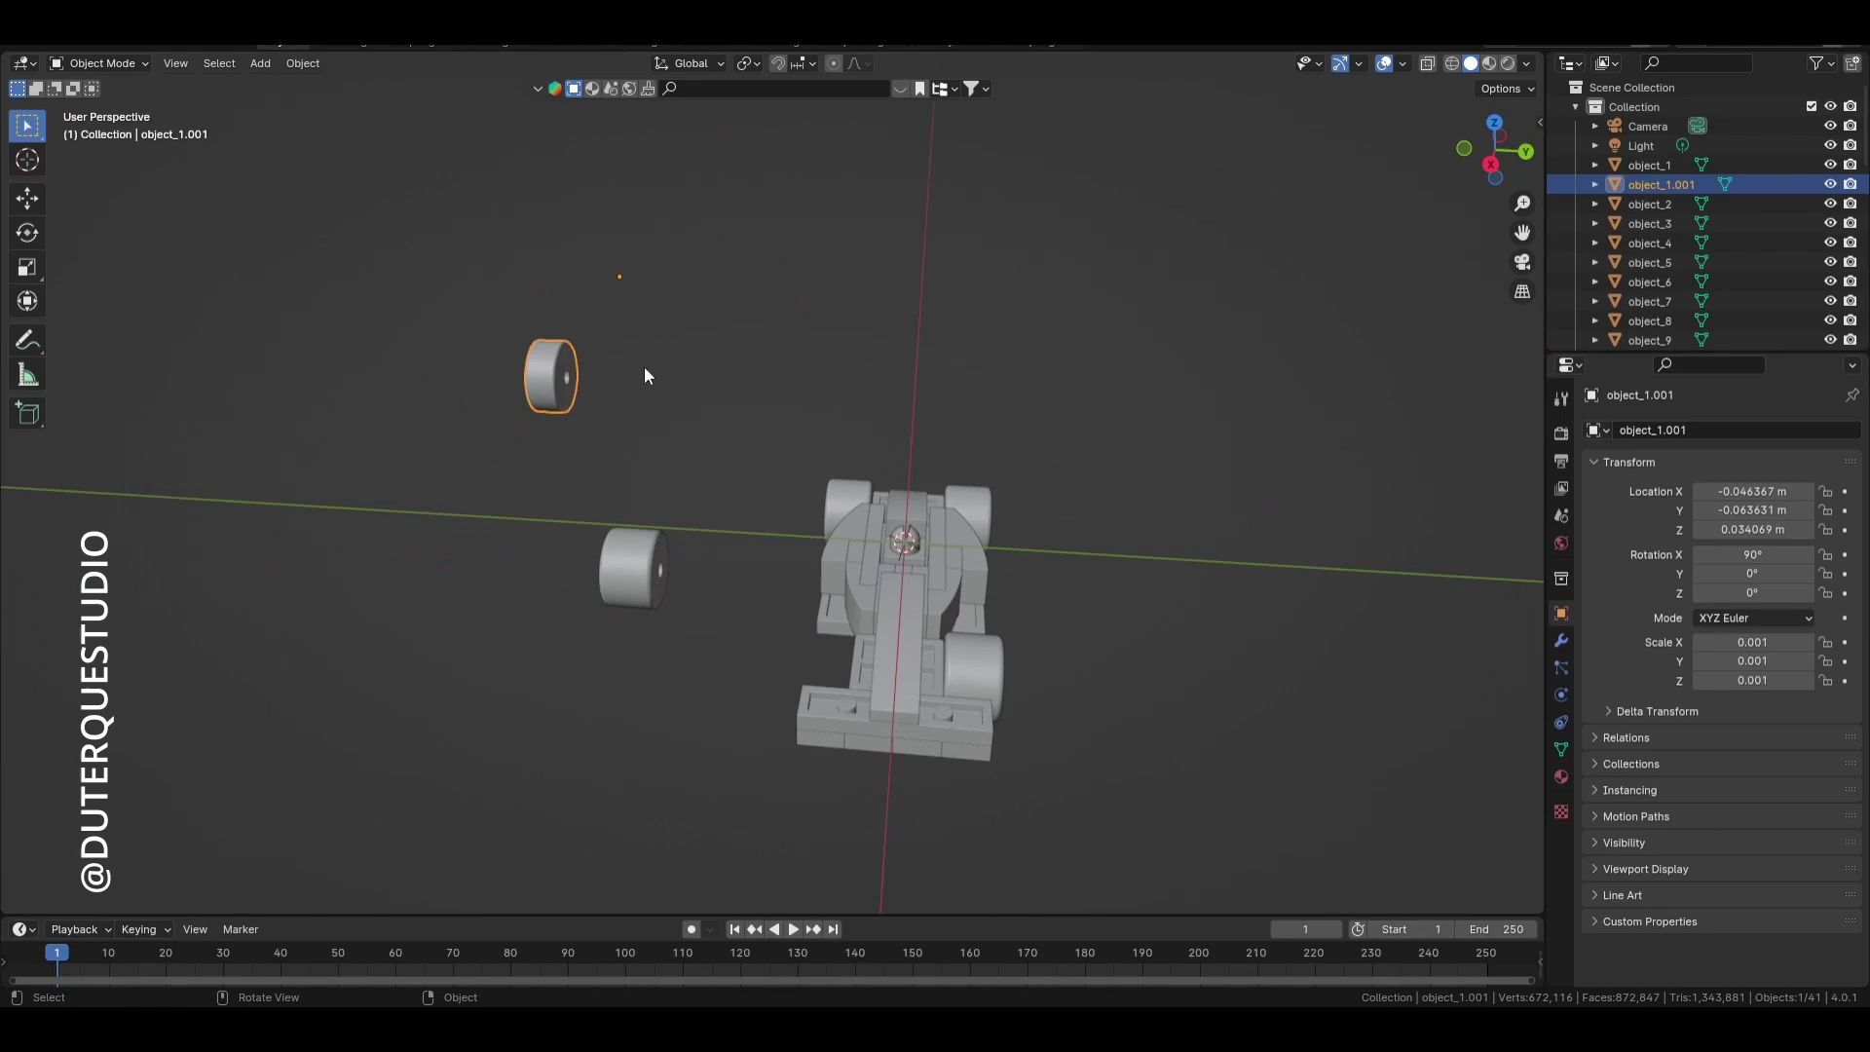
{"action": "key", "text": "shift+s"}
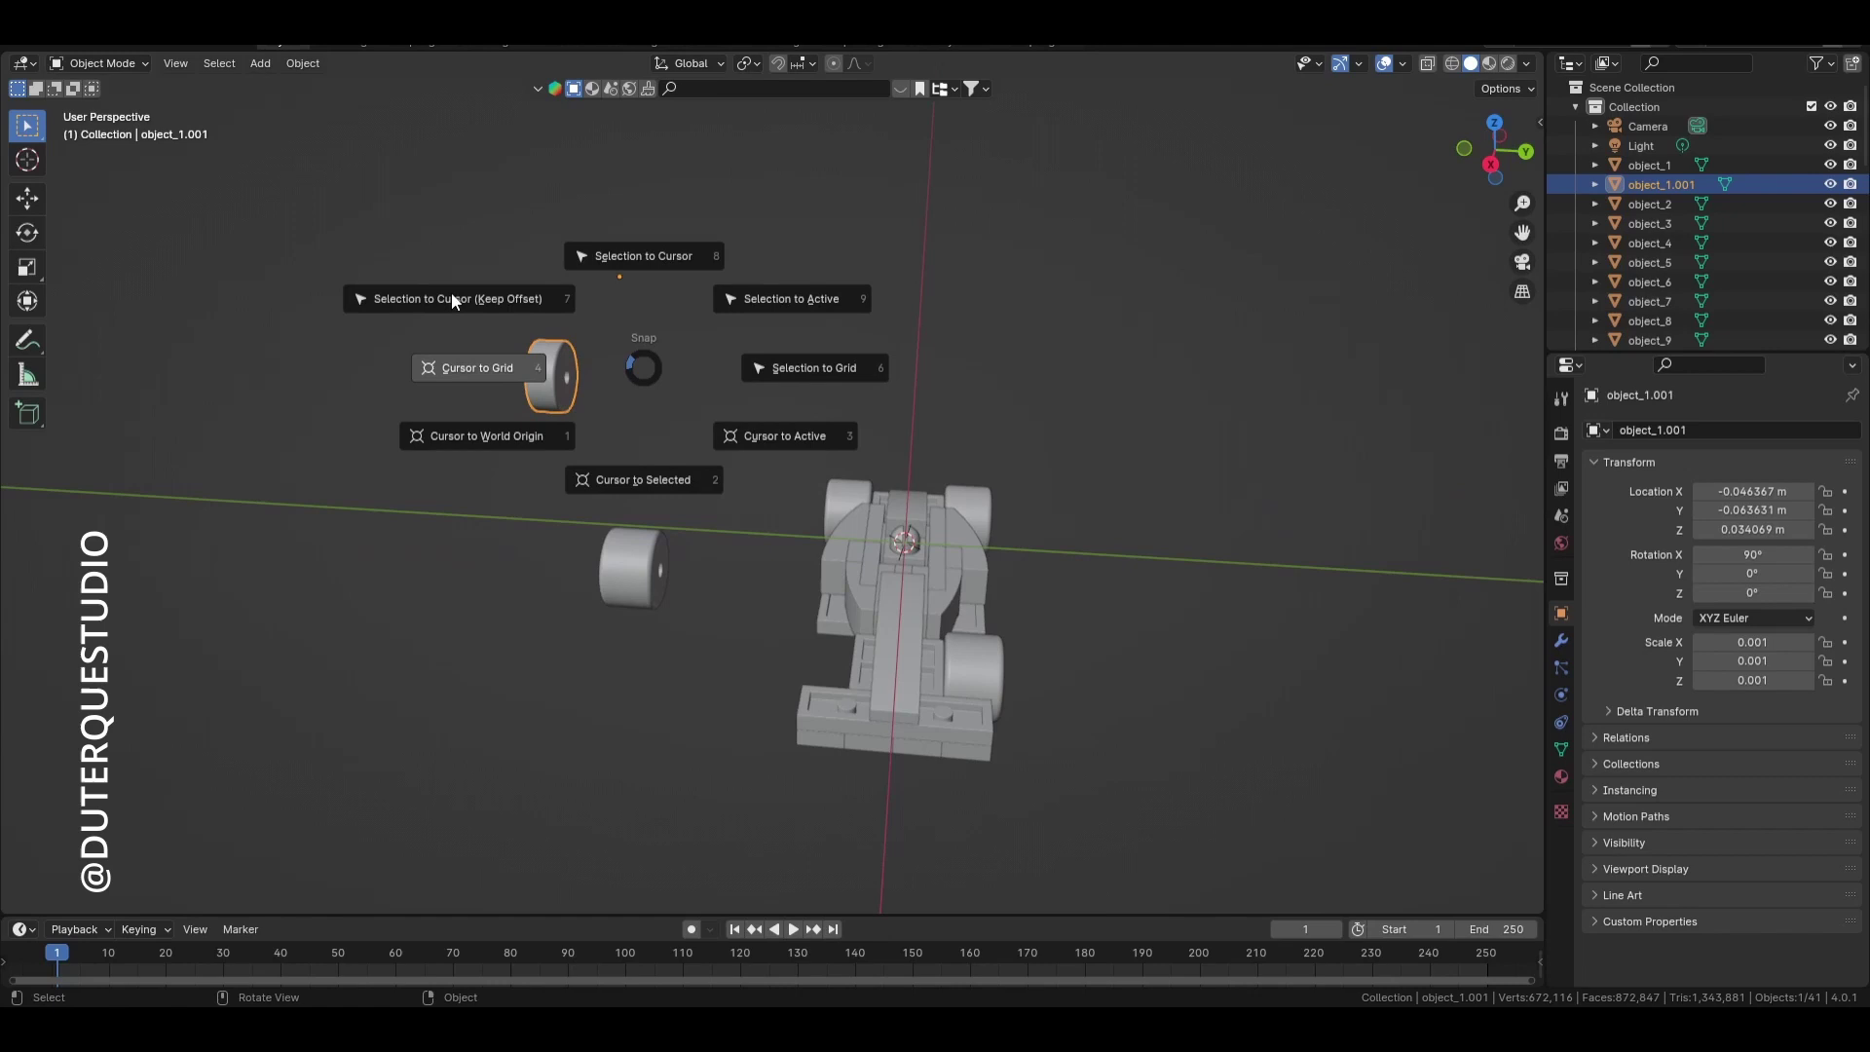
{"action": "left_click", "coordinate": [532, 300]}
- Examine the snapped wheel's fit on the car and its shared origin from several angles and distances
{"action": "scroll", "coordinate": [834, 771], "scroll_direction": "up", "scroll_amount": 4}
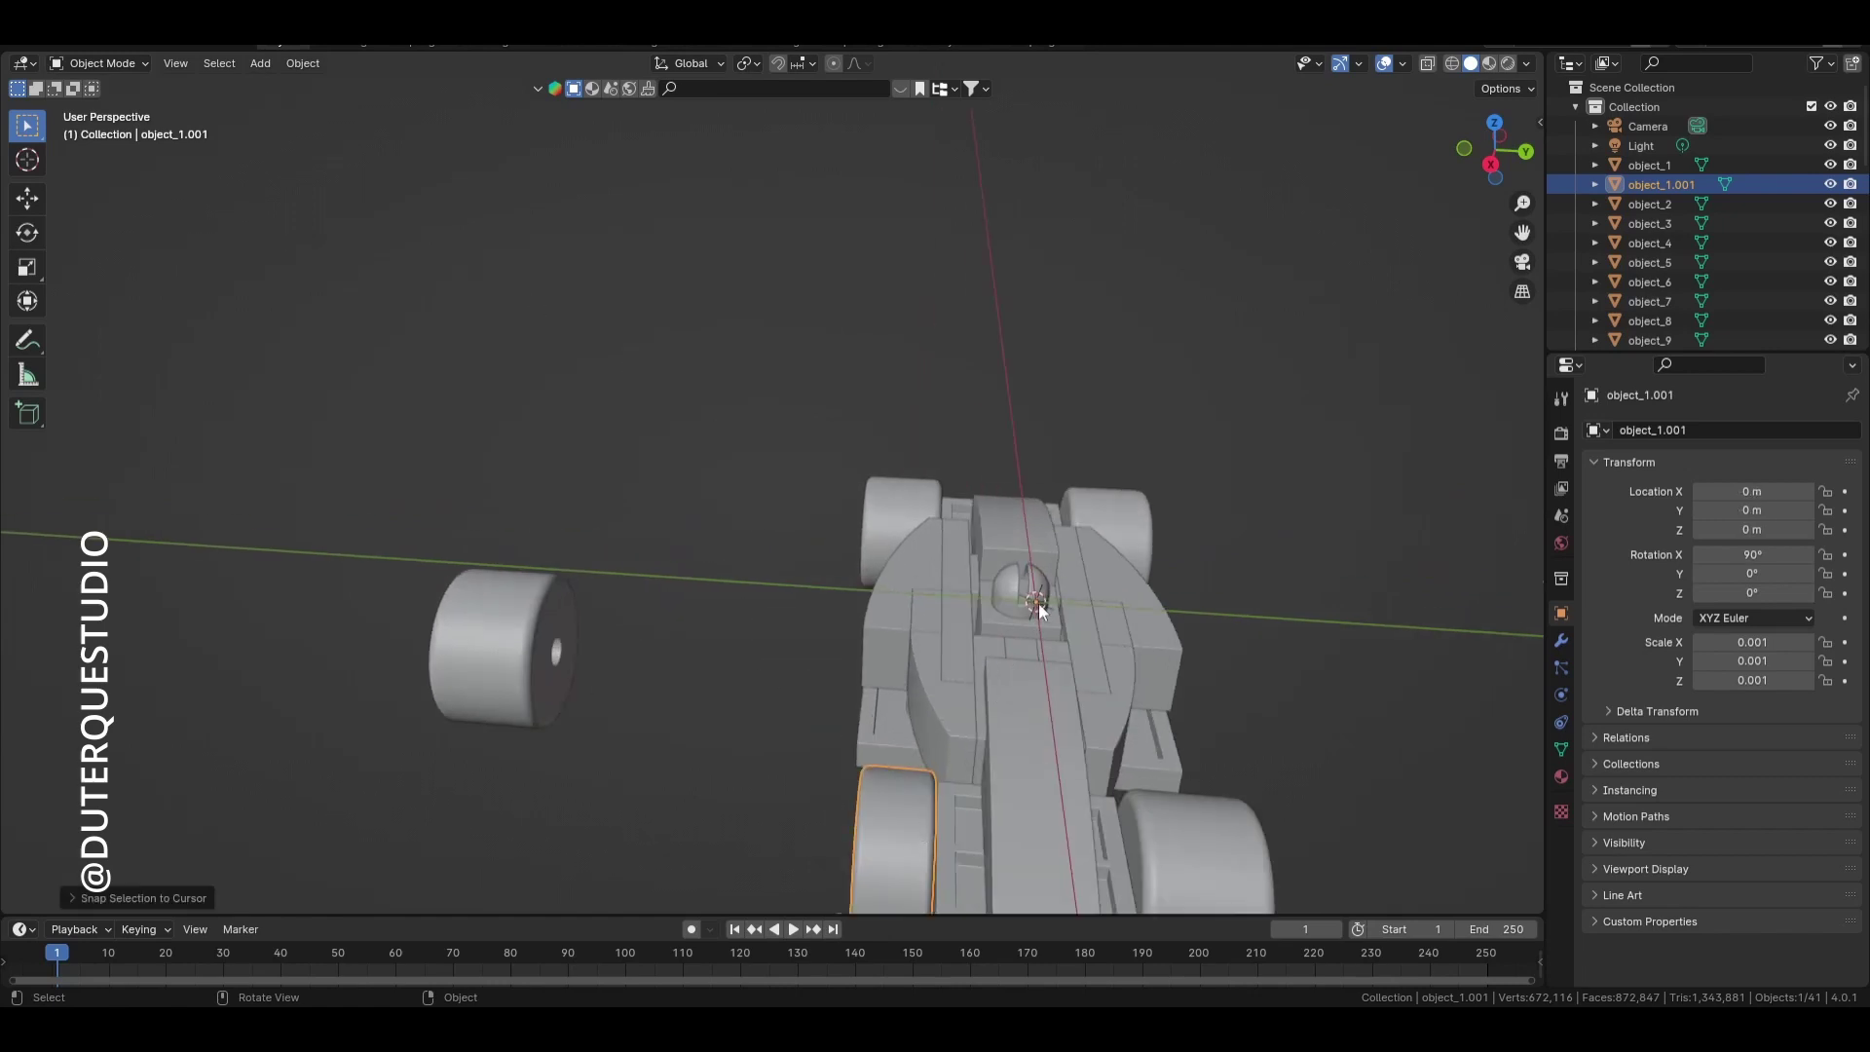
{"action": "middle_click_drag", "start_coordinate": [1155, 691], "coordinate": [1061, 605], "text": "shift"}
{"action": "middle_click_drag", "start_coordinate": [1062, 605], "coordinate": [1141, 606]}
{"action": "left_click", "coordinate": [1142, 605]}
{"action": "middle_click_drag", "start_coordinate": [750, 624], "coordinate": [834, 593]}
{"action": "scroll", "coordinate": [665, 635], "scroll_direction": "down", "scroll_amount": 3}
{"action": "scroll", "coordinate": [674, 600], "scroll_direction": "up", "scroll_amount": 4}
{"action": "scroll", "coordinate": [678, 624], "scroll_direction": "down", "scroll_amount": 5}
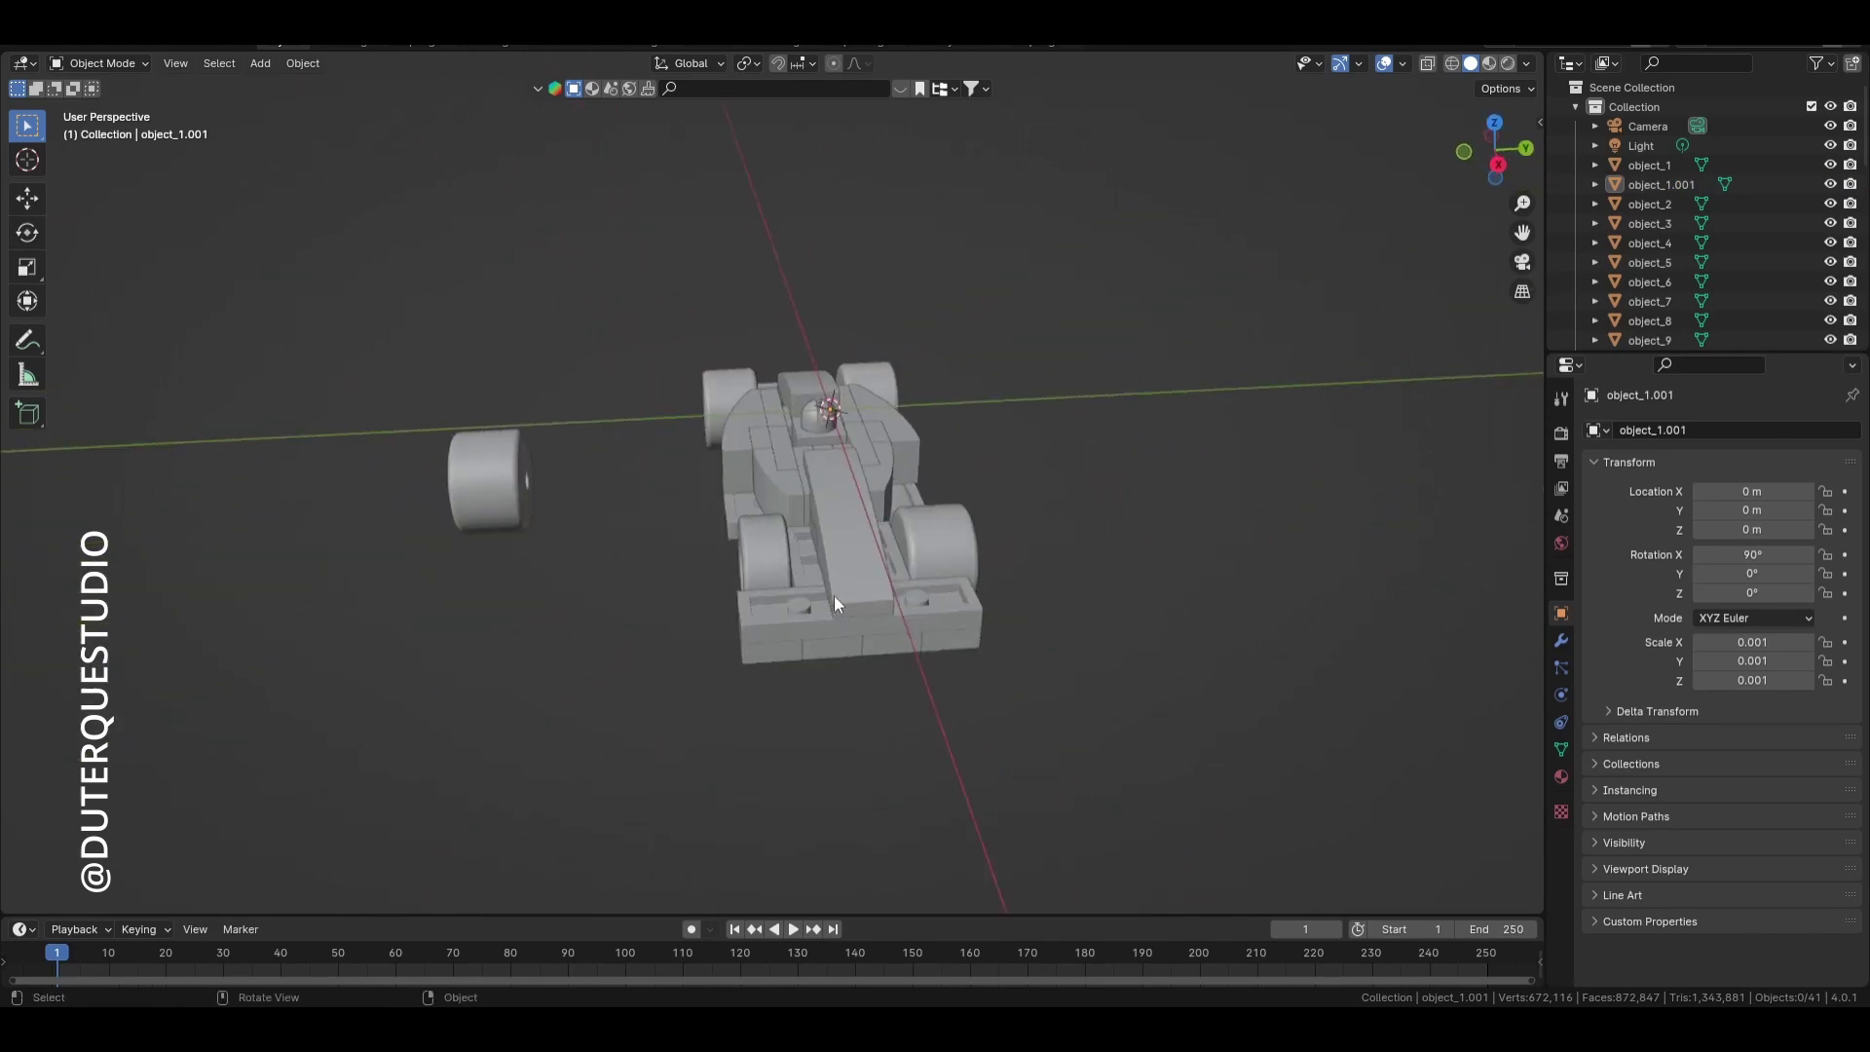